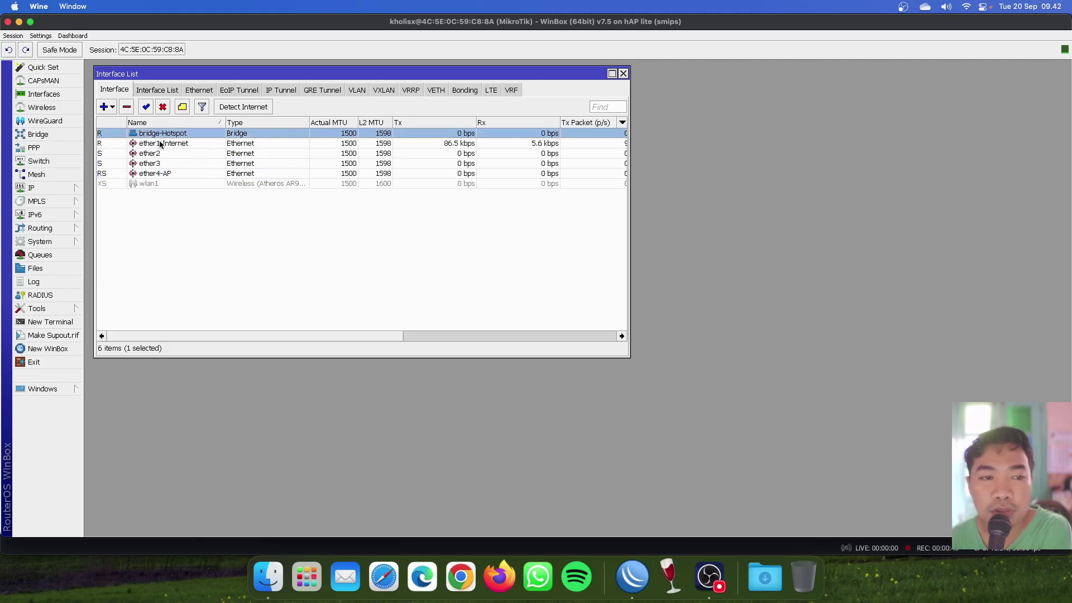
left_click(31, 188)
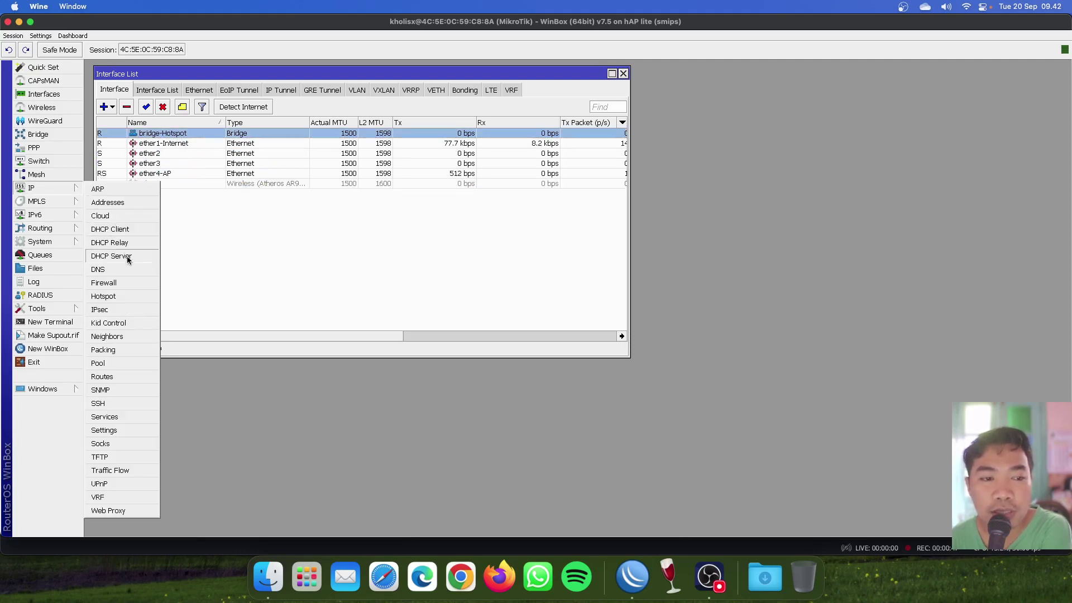
left_click(127, 258)
left_click_drag(343, 257, 355, 243)
left_click(238, 259)
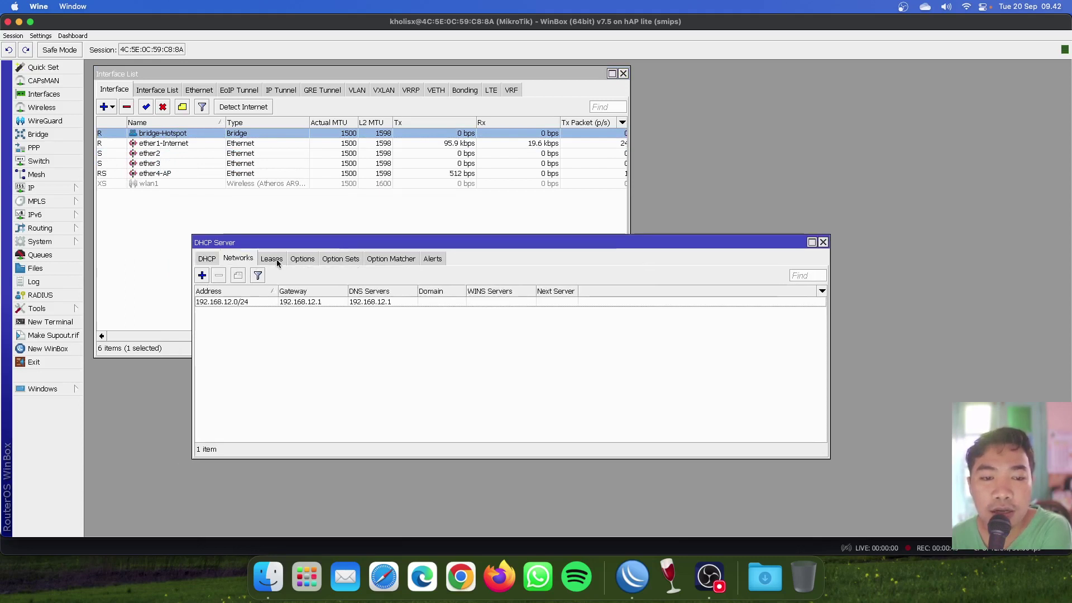
left_click(272, 259)
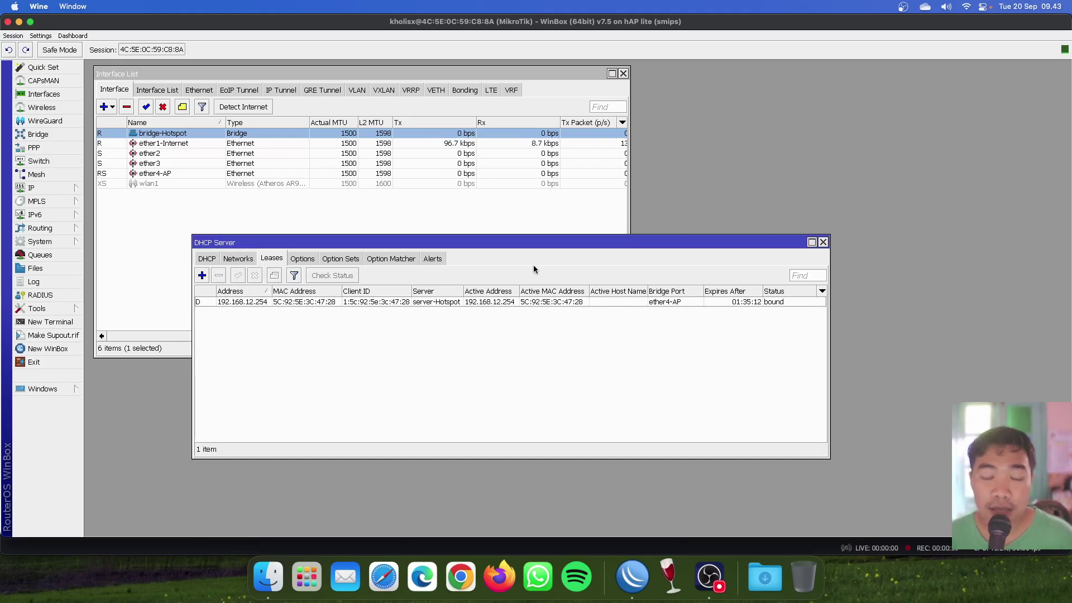
left_click(823, 242)
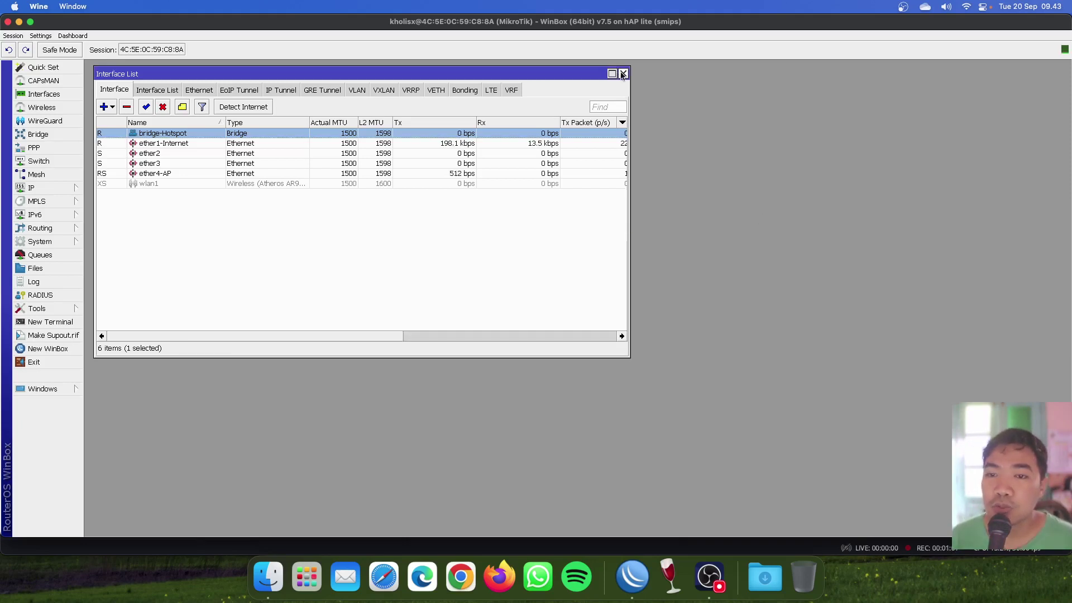
Reopen the Interfaces list and open the IP Addresses list.
left_click(623, 74)
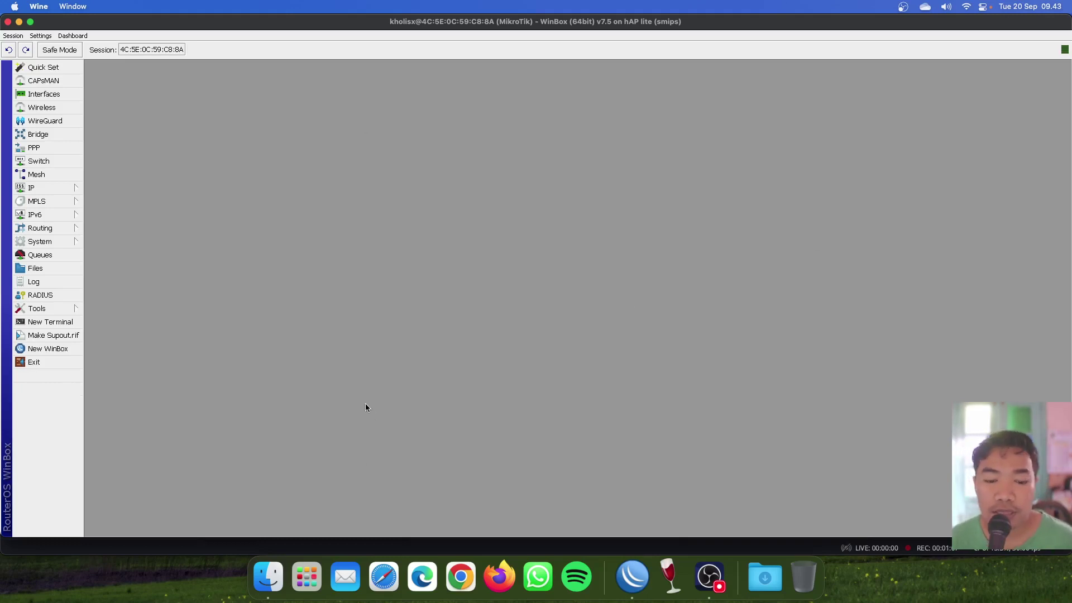
left_click(75, 92)
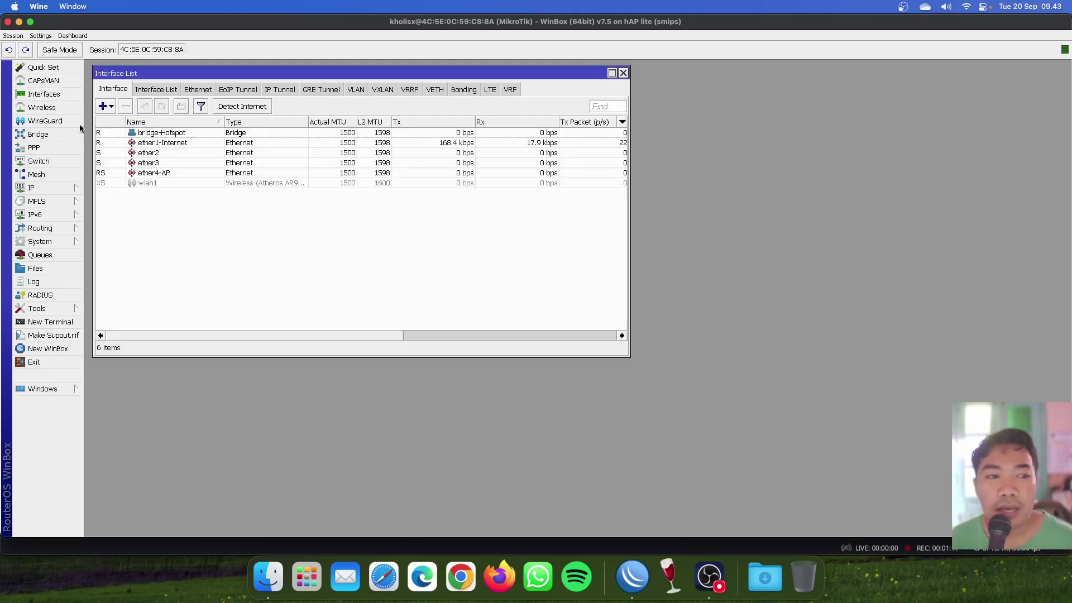
left_click(39, 188)
left_click(114, 201)
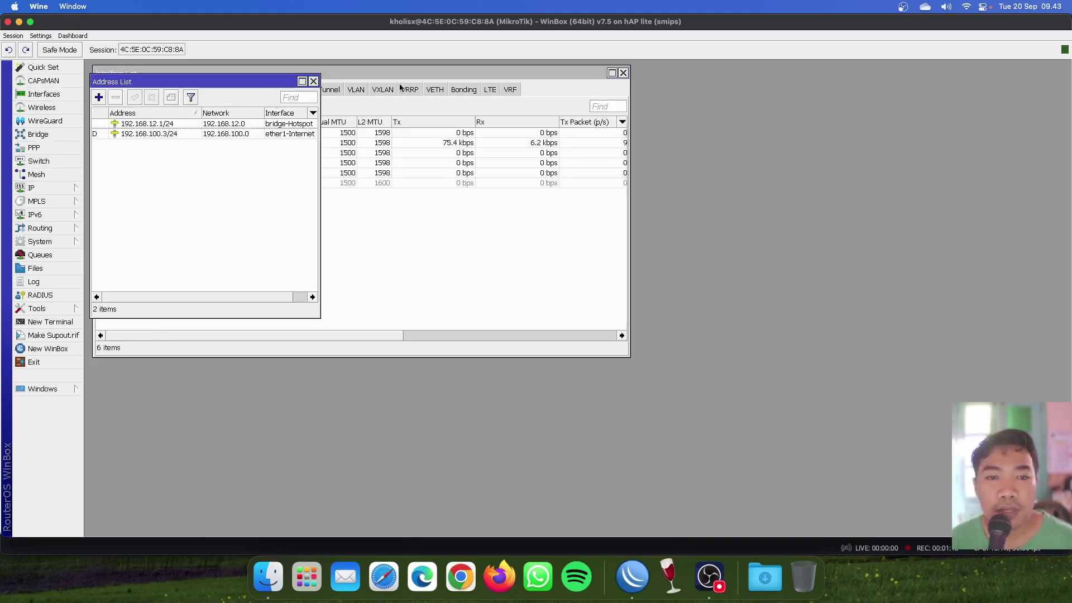
Arrange the Address List beside the Interface List, showing 192.168.12.1/24 on bridge-Hotspot.
left_click_drag(526, 72, 759, 83)
left_click_drag(174, 83, 173, 76)
left_click(161, 118)
left_click_drag(385, 85, 383, 78)
left_click(279, 242)
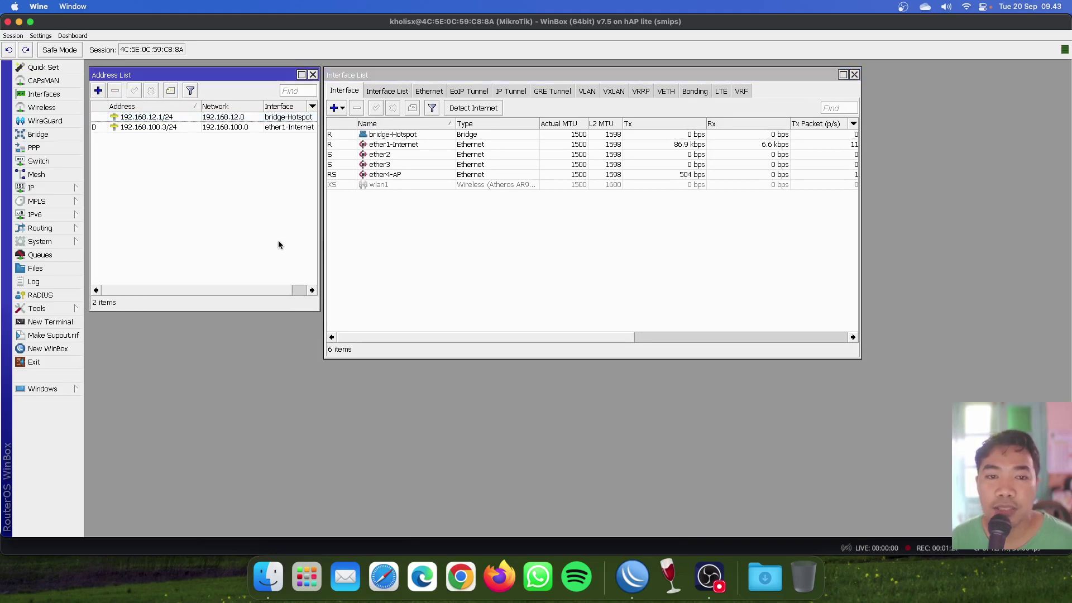
left_click(373, 260)
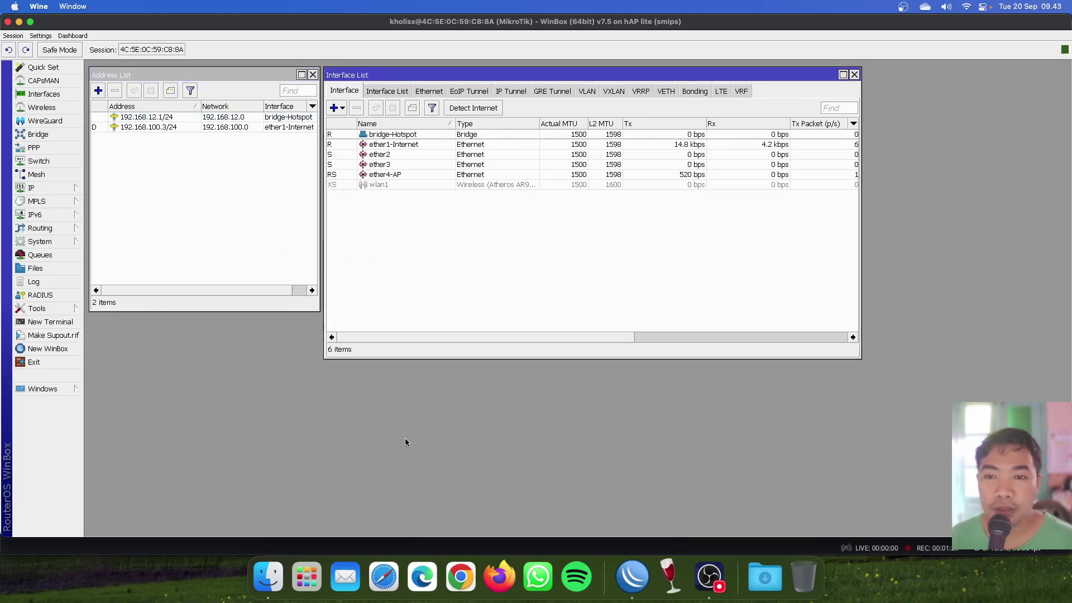
left_click(39, 188)
Open IP > Hotspot, widen its window, and browse every tab from Users to Cookies.
left_click(144, 296)
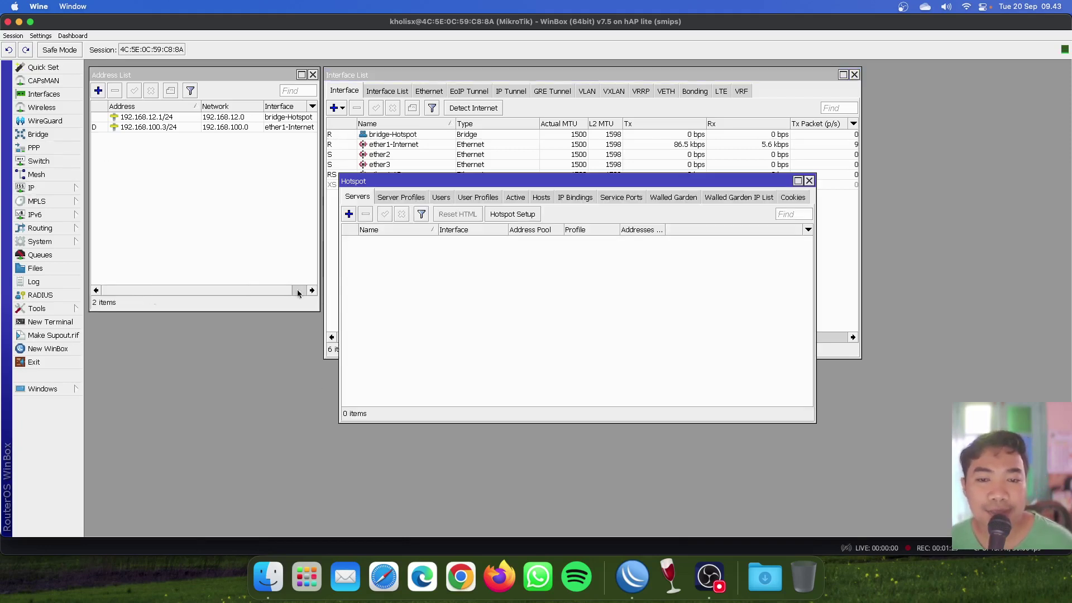
left_click_drag(406, 184, 333, 225)
left_click_drag(740, 255, 800, 254)
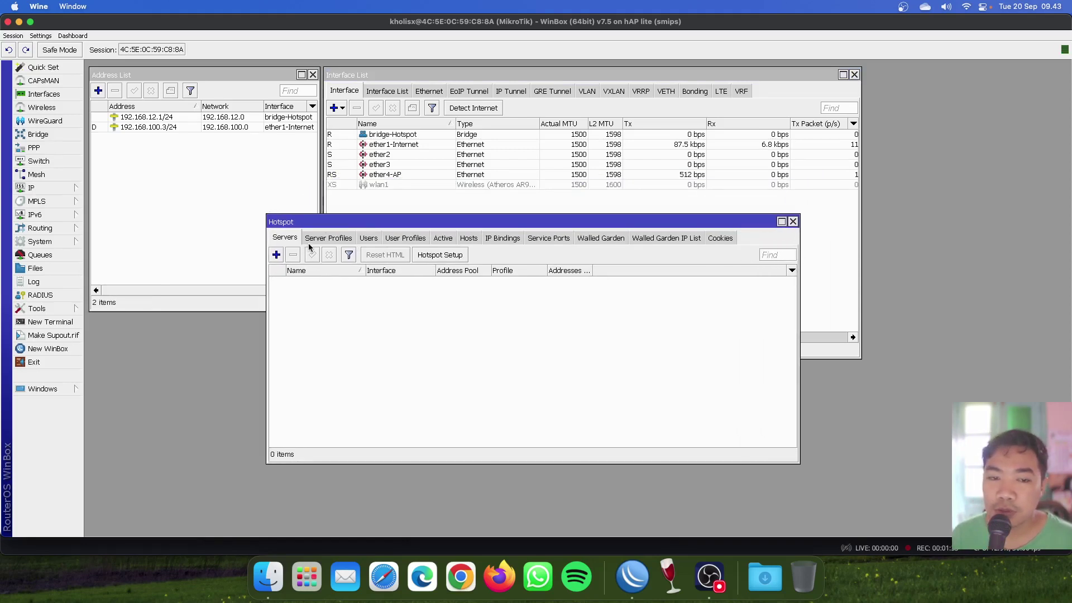
left_click(369, 238)
left_click(397, 239)
left_click(443, 238)
left_click(469, 238)
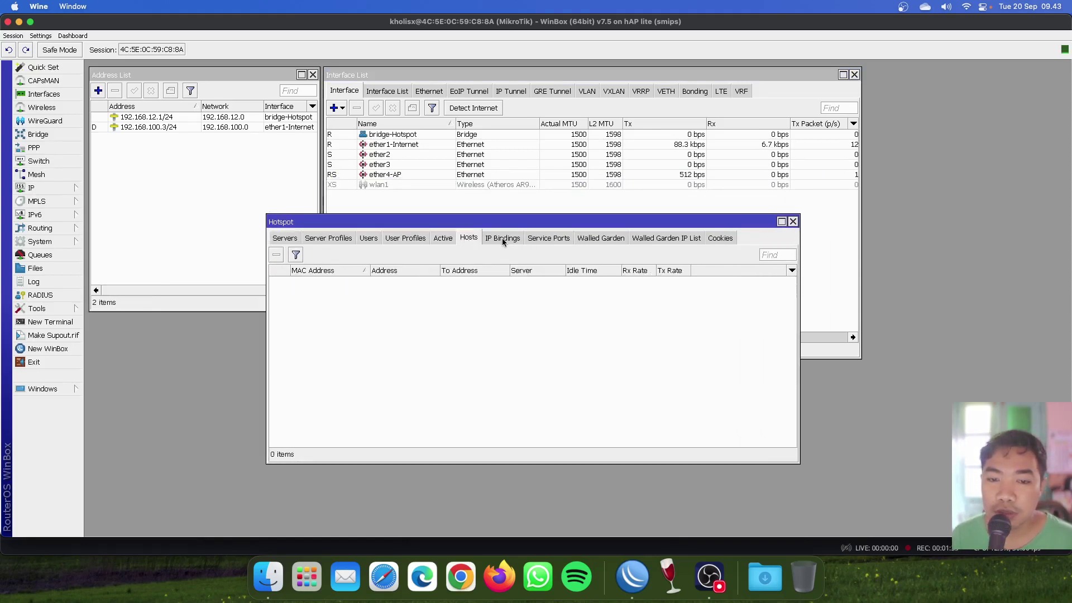
left_click(503, 238)
left_click(548, 238)
left_click(601, 238)
left_click(657, 240)
left_click(726, 240)
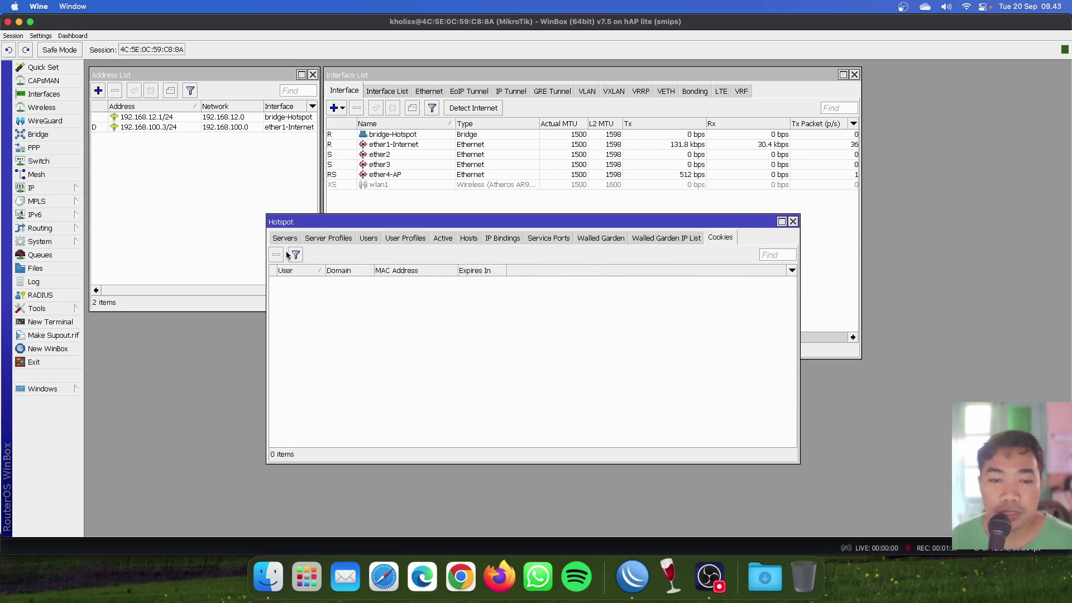
left_click(287, 240)
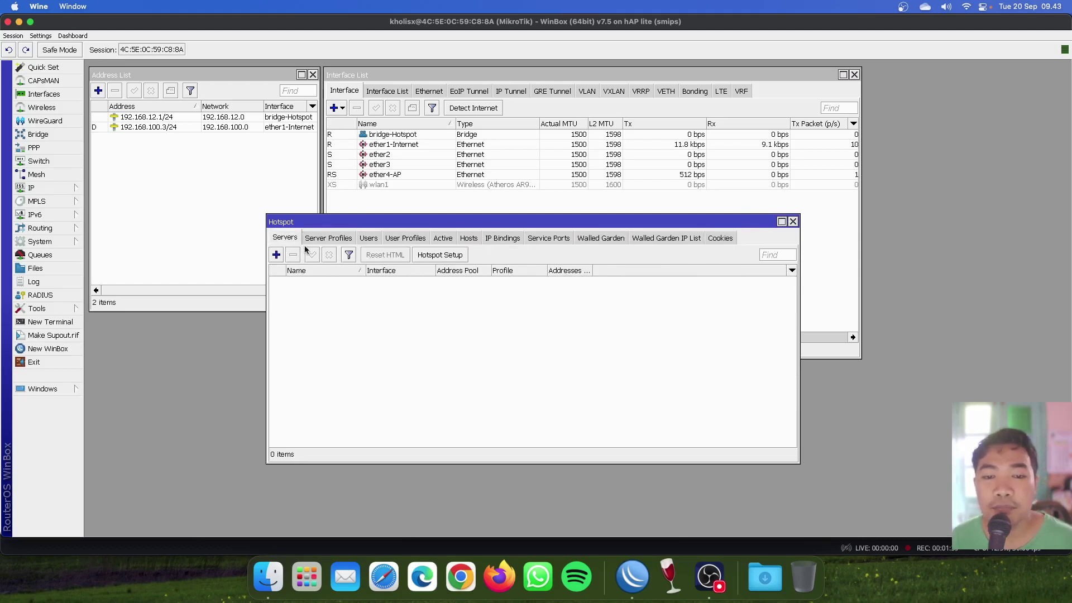
Settle on the Server Profiles tab, showing only the default profile, and add a new profile.
left_click(454, 239)
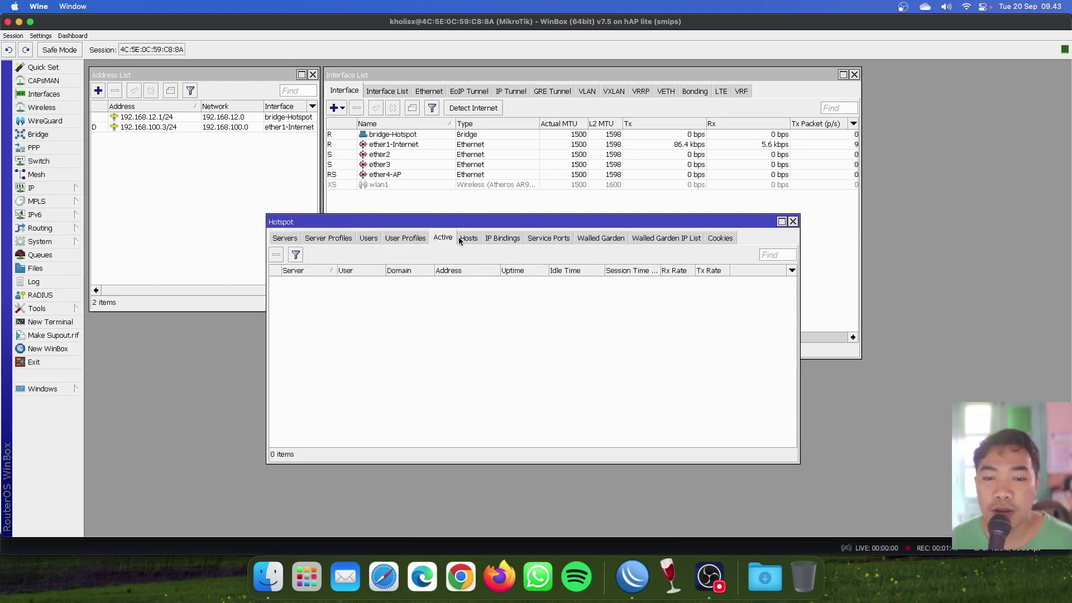
left_click(428, 239)
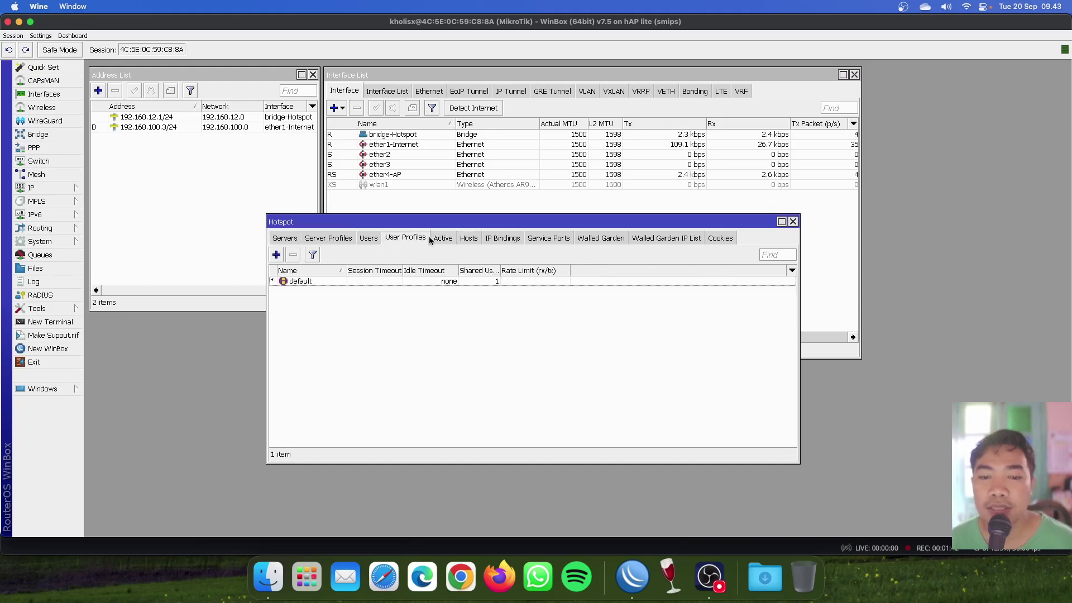
left_click(310, 239)
left_click(355, 344)
left_click(285, 239)
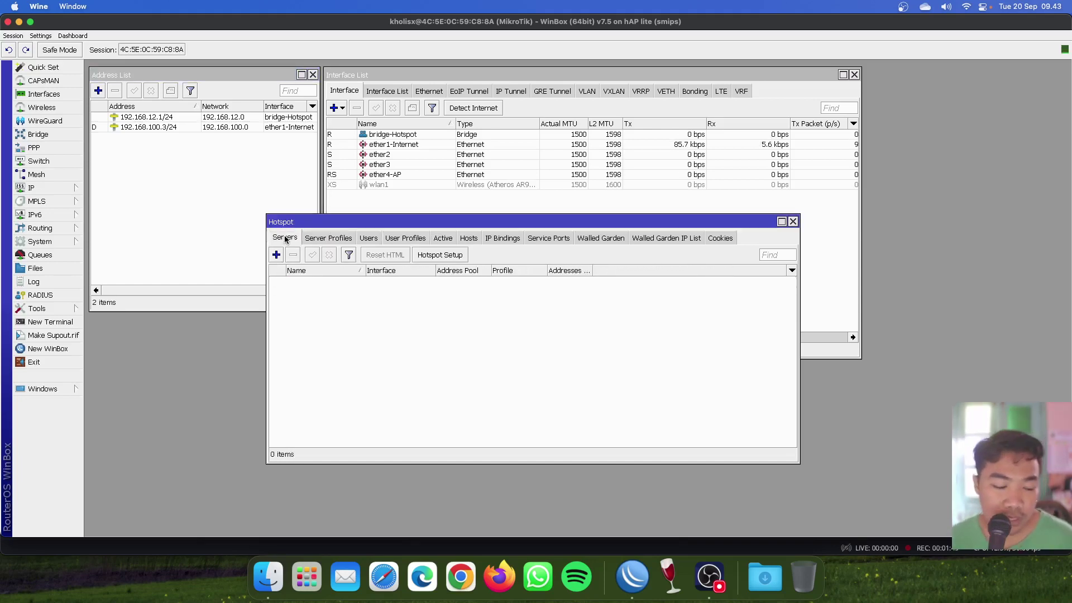
left_click(322, 239)
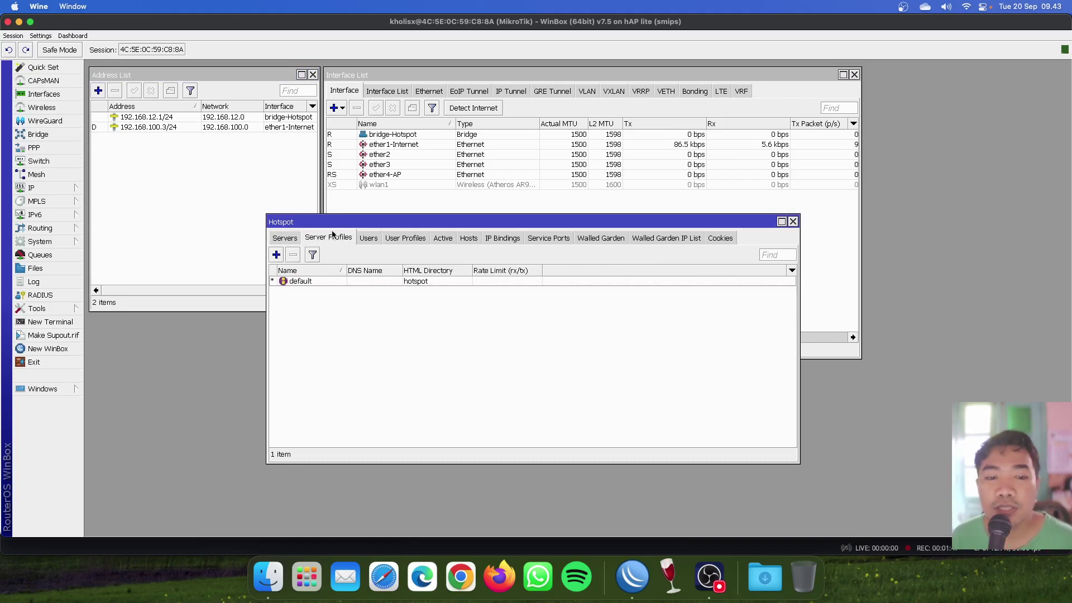
left_click(273, 238)
left_click(326, 238)
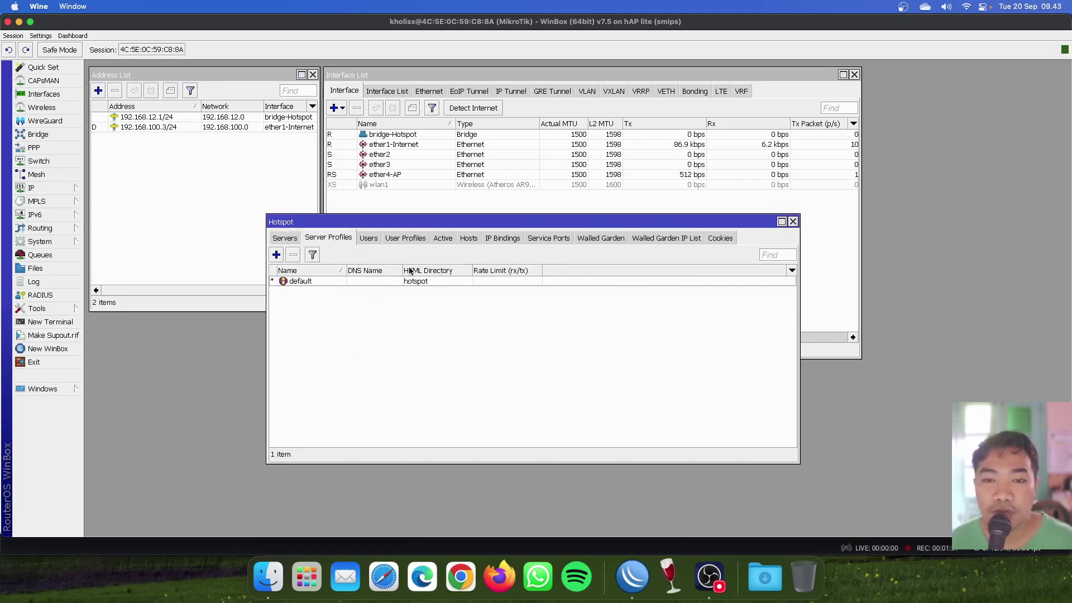
left_click(276, 254)
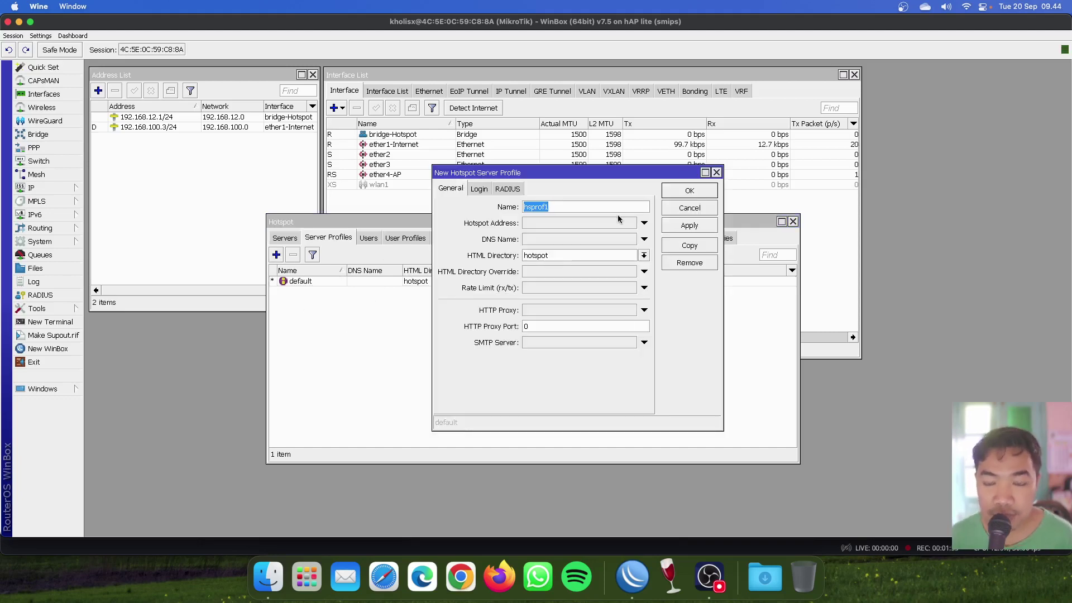
Create server profile profile-Hotspot with hotspot address 192.168.12.1 and DNS name omzombie.net.
type("profile-")
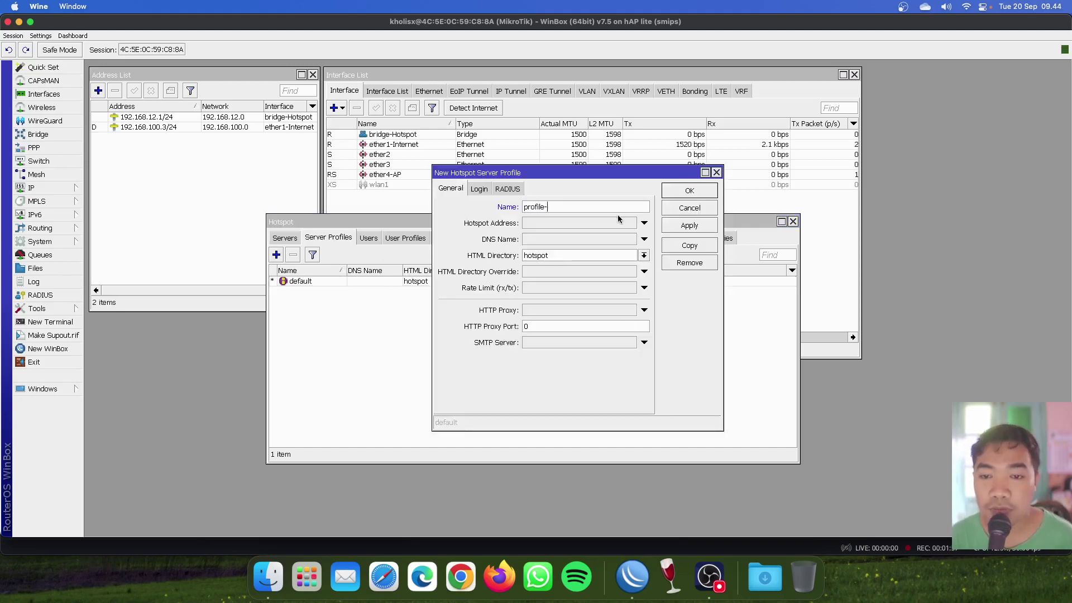
type("Hotspot")
key("Tab")
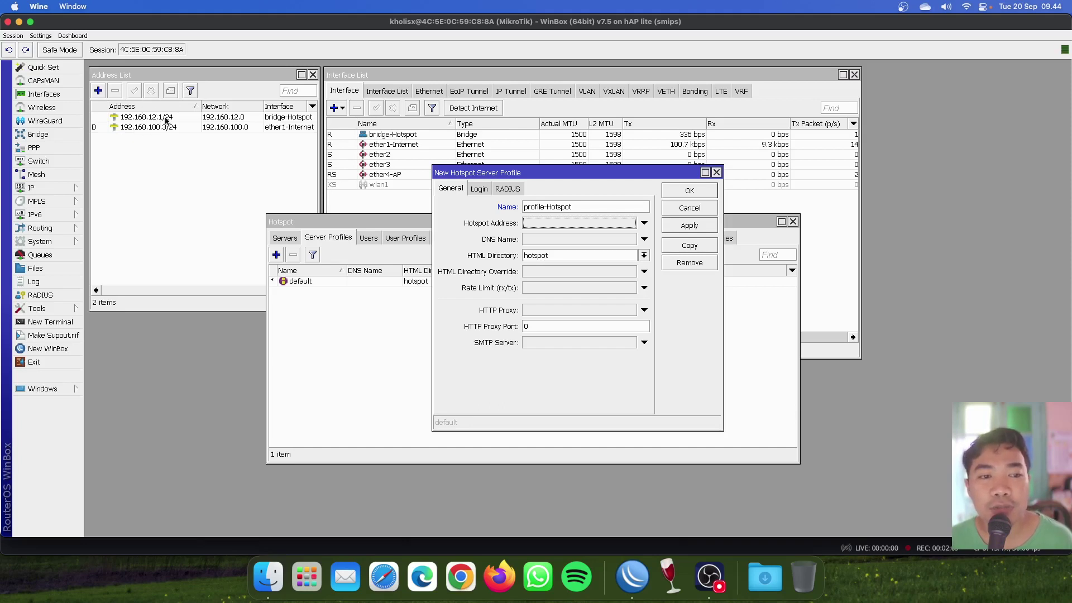
left_click(569, 223)
type("192.")
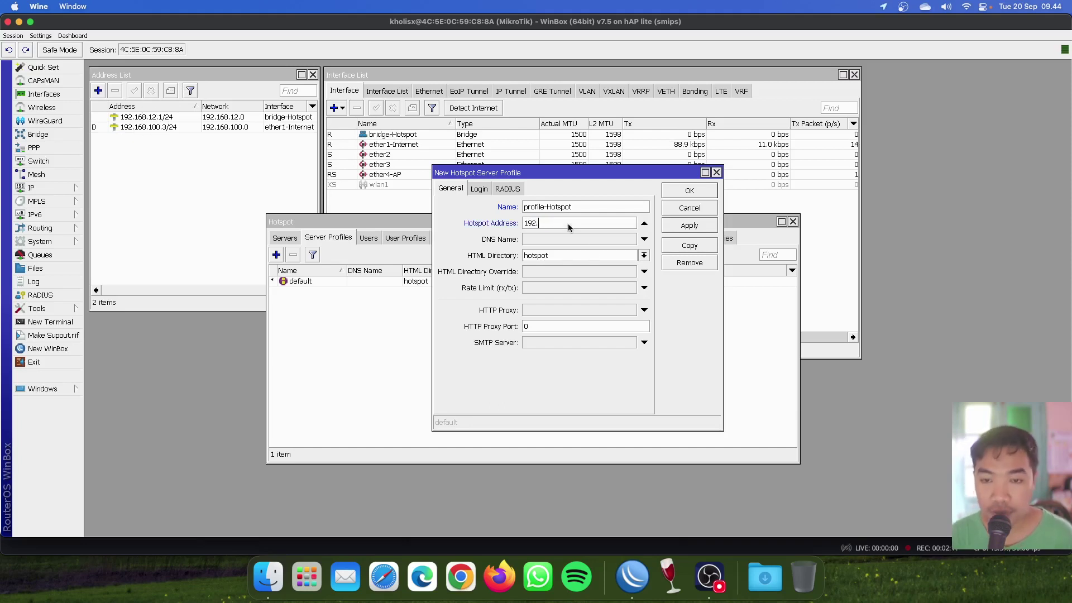
type("168.12.1")
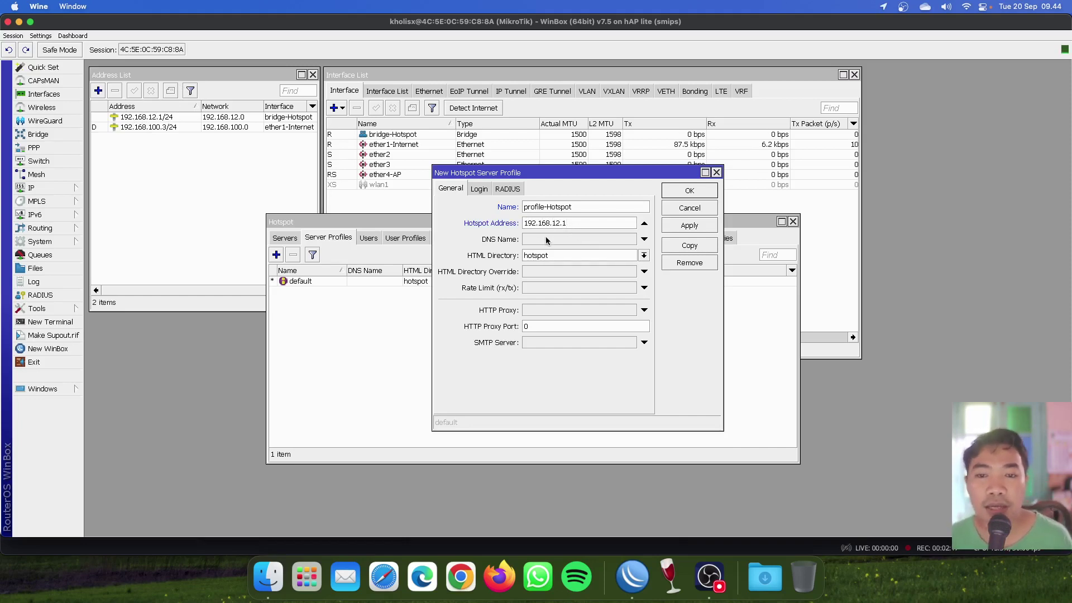
left_click(571, 238)
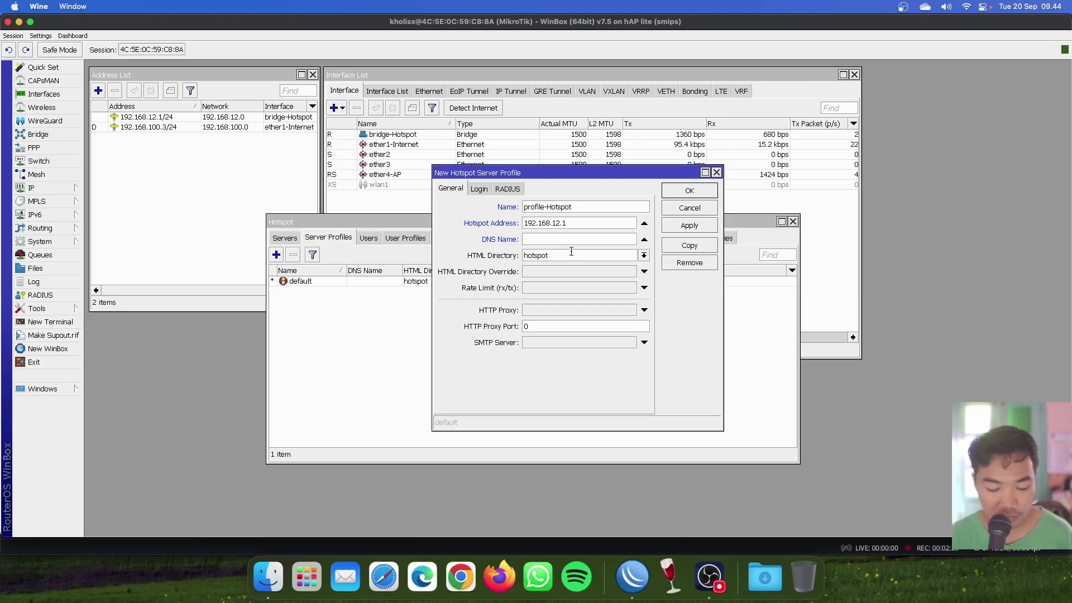
left_click(965, 7)
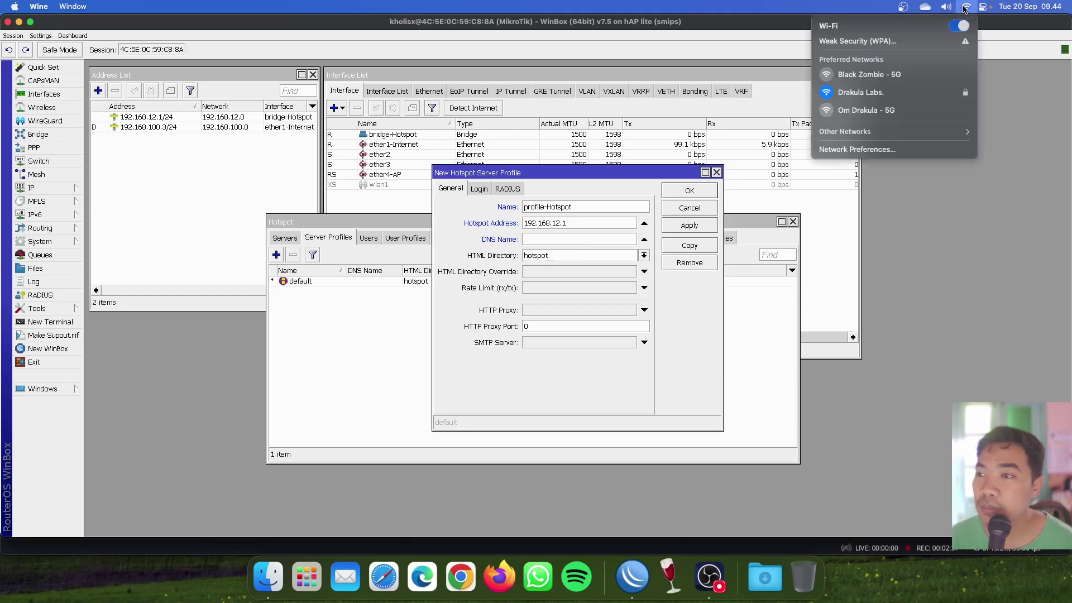
left_click(587, 244)
type("omzom")
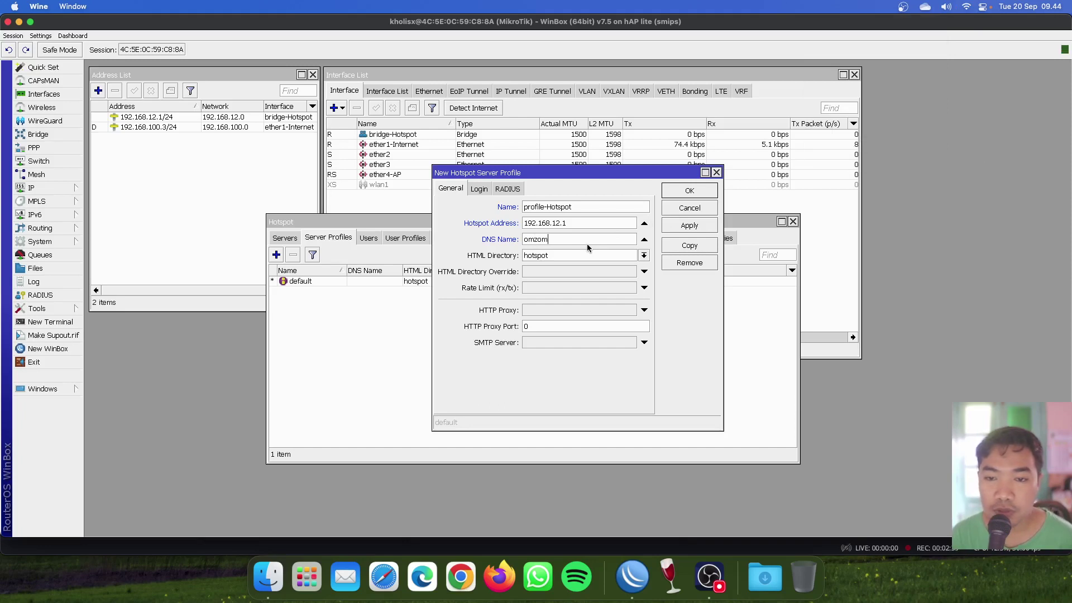
type("bie.net")
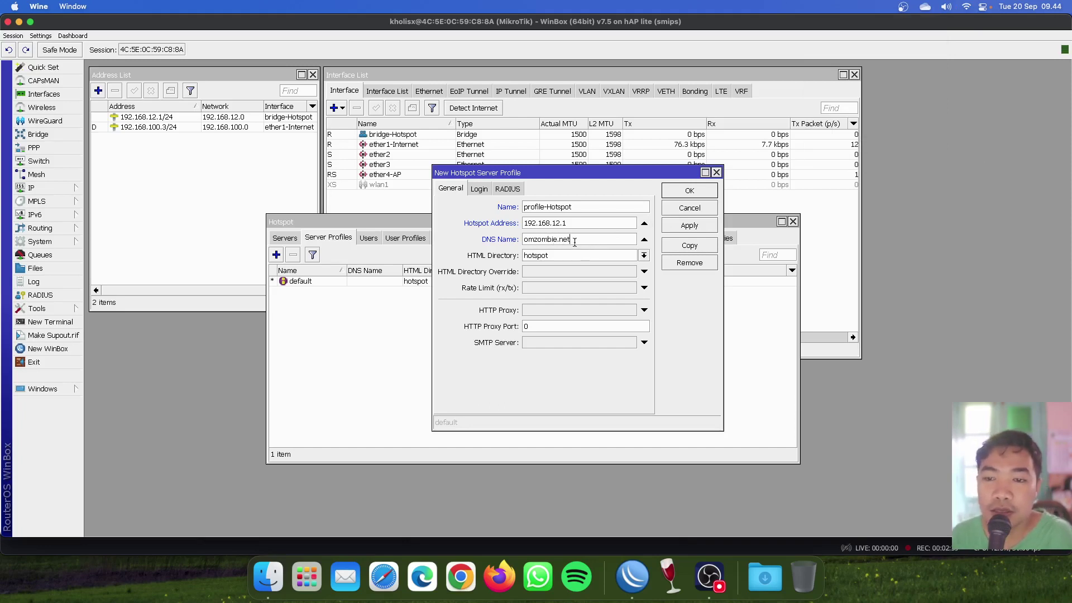
left_click(688, 226)
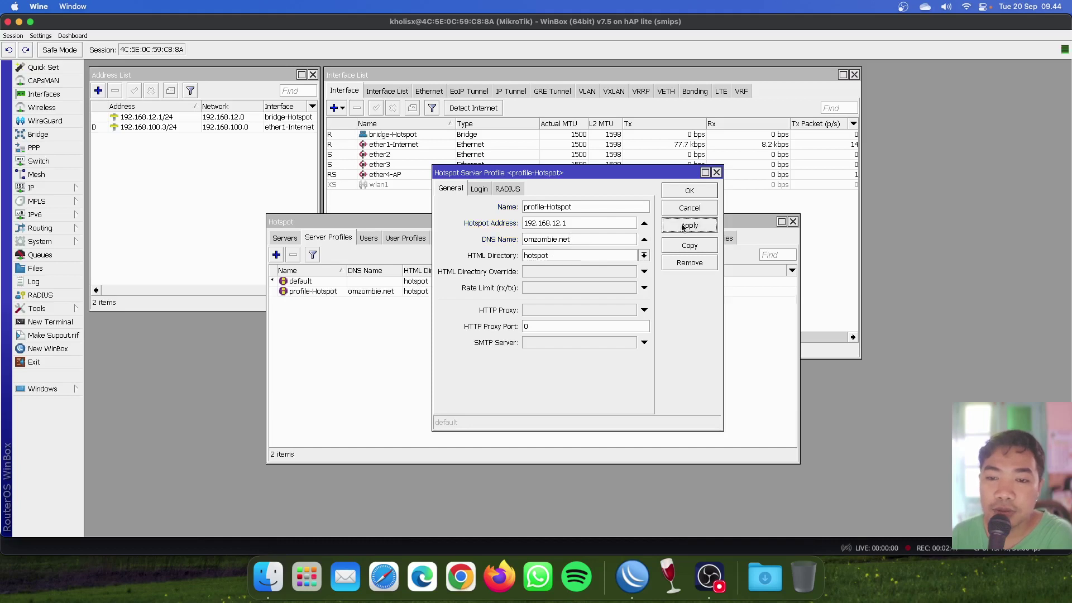
Shift the profile dialog and narrow the WinBox window to expose the desktop.
left_click_drag(592, 177, 612, 175)
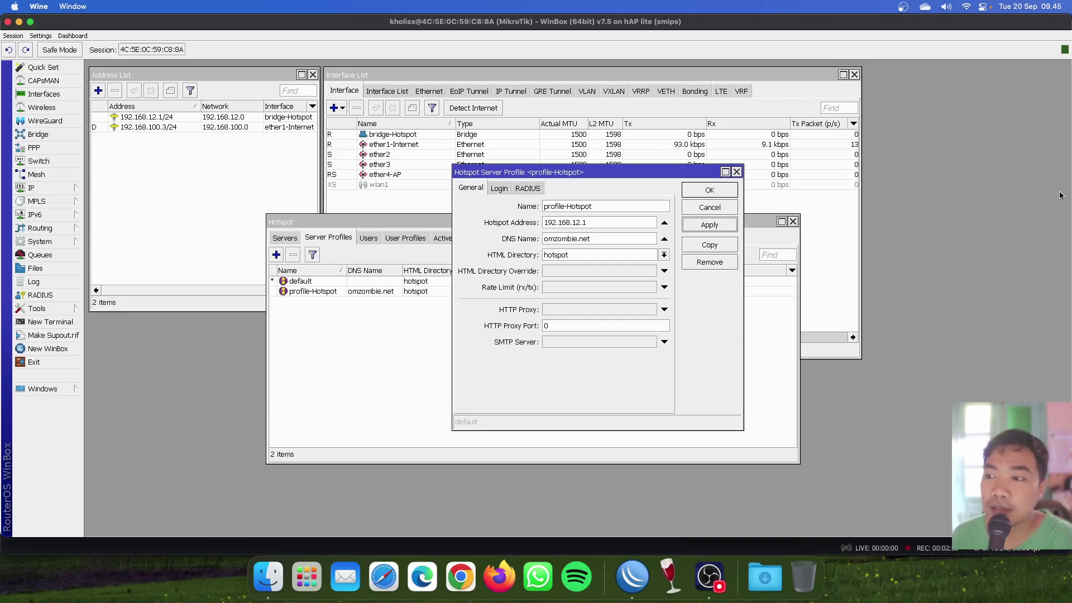
left_click_drag(1069, 191, 925, 190)
left_click(936, 23)
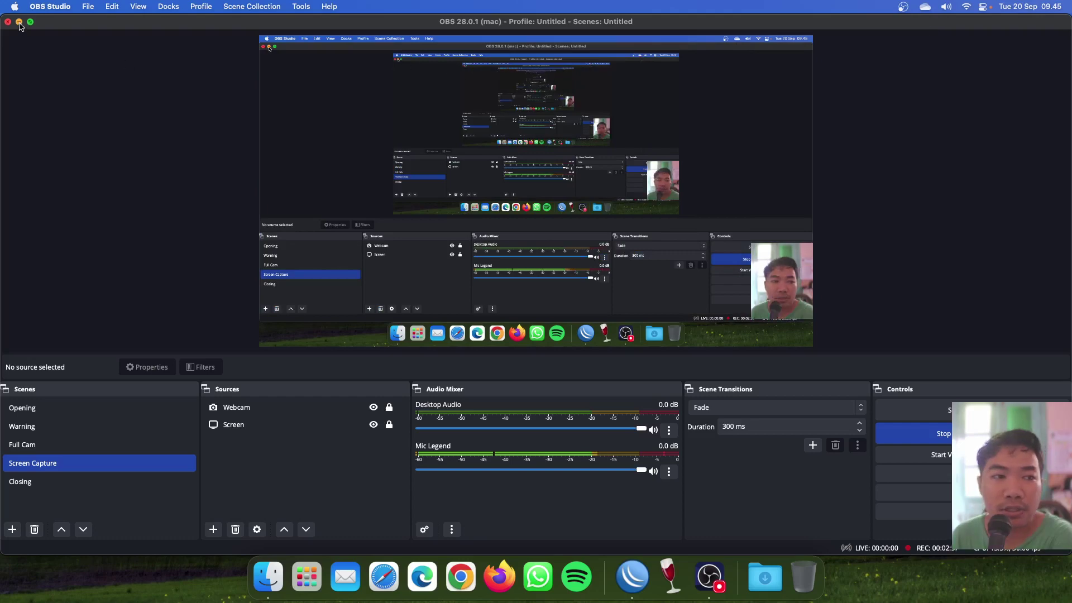
Minimize OBS, open the hotspot6-77 desktop folder, and launch its login.html in Chrome.
key("super+m")
left_click(1027, 119)
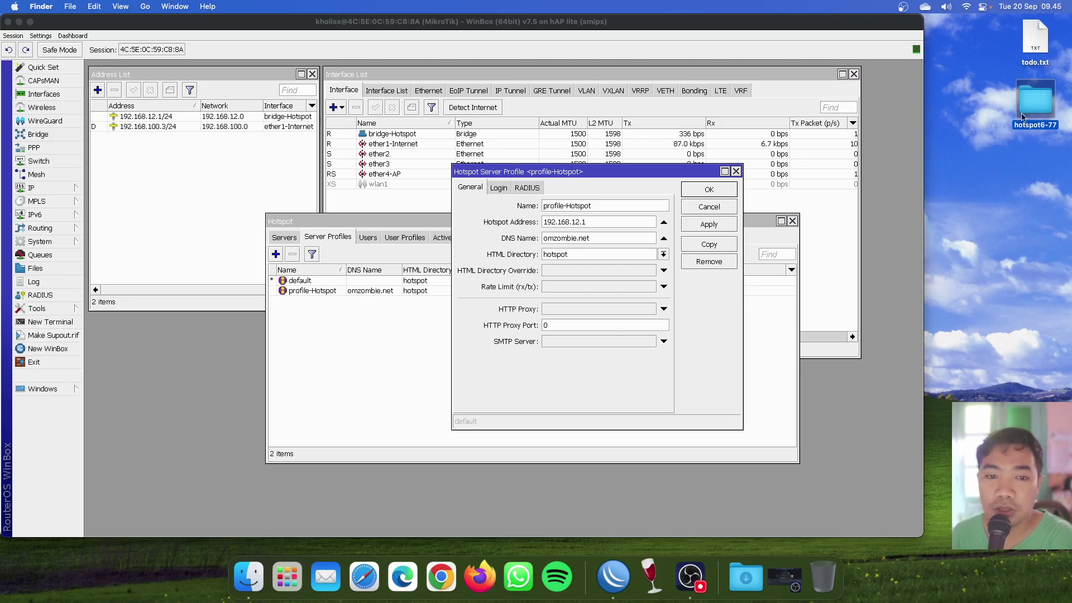
double_click(1038, 106)
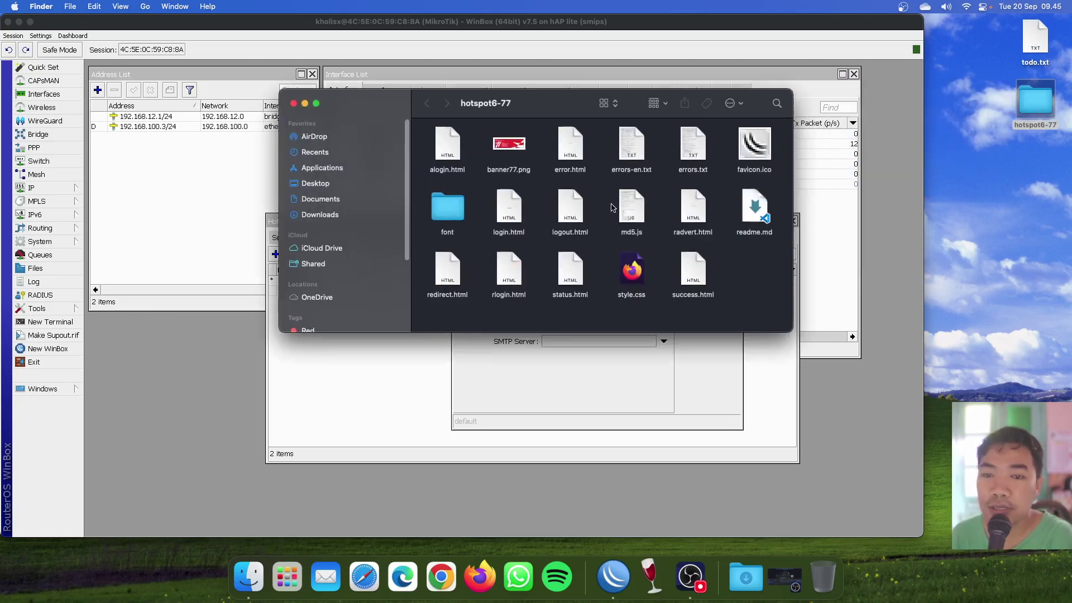
double_click(517, 213)
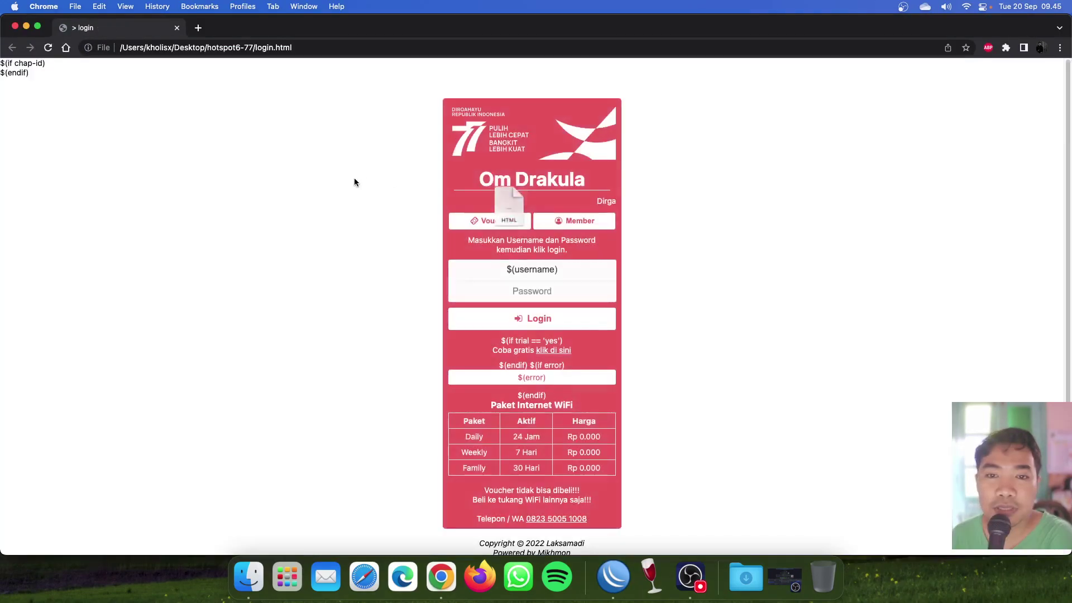
Exit full screen, move Chrome to the right, and scroll through the login page.
key("ctrl+alt+d")
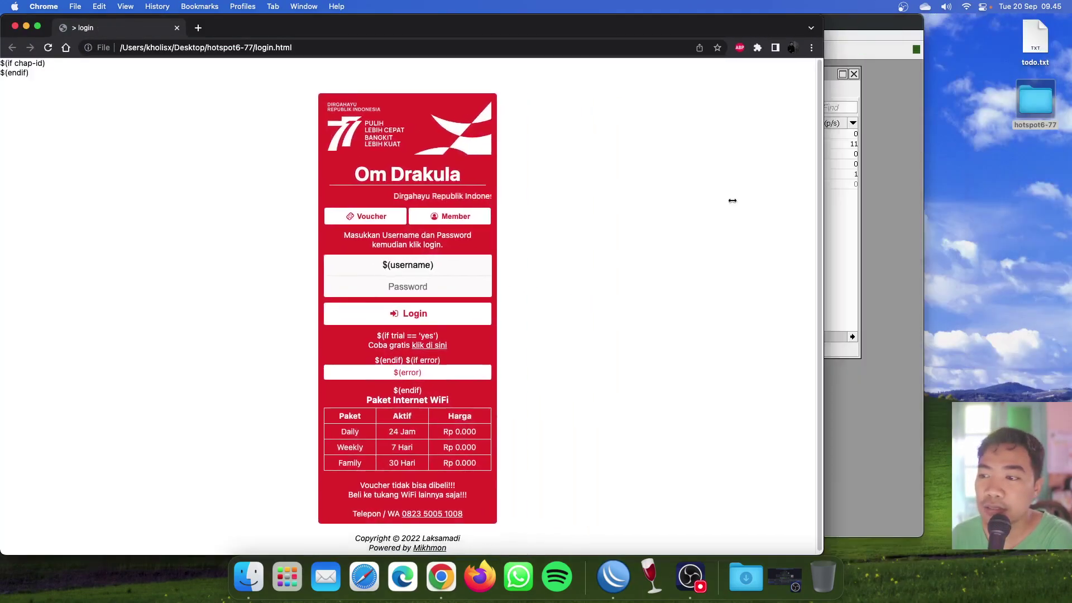
left_click_drag(246, 30, 846, 72)
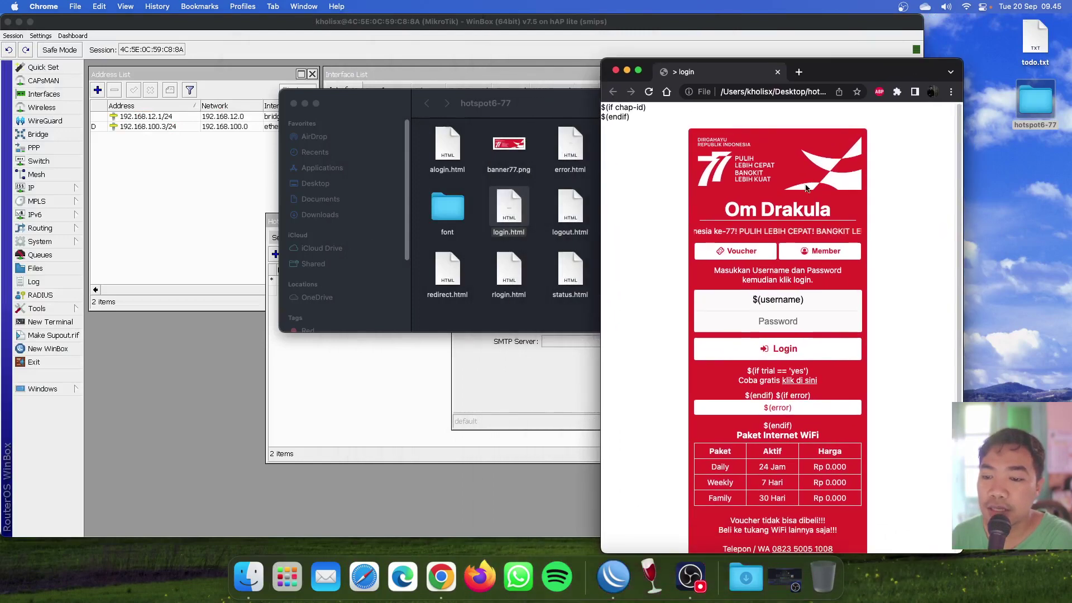
scroll(827, 378, "down", 2)
scroll(821, 372, "up", 2)
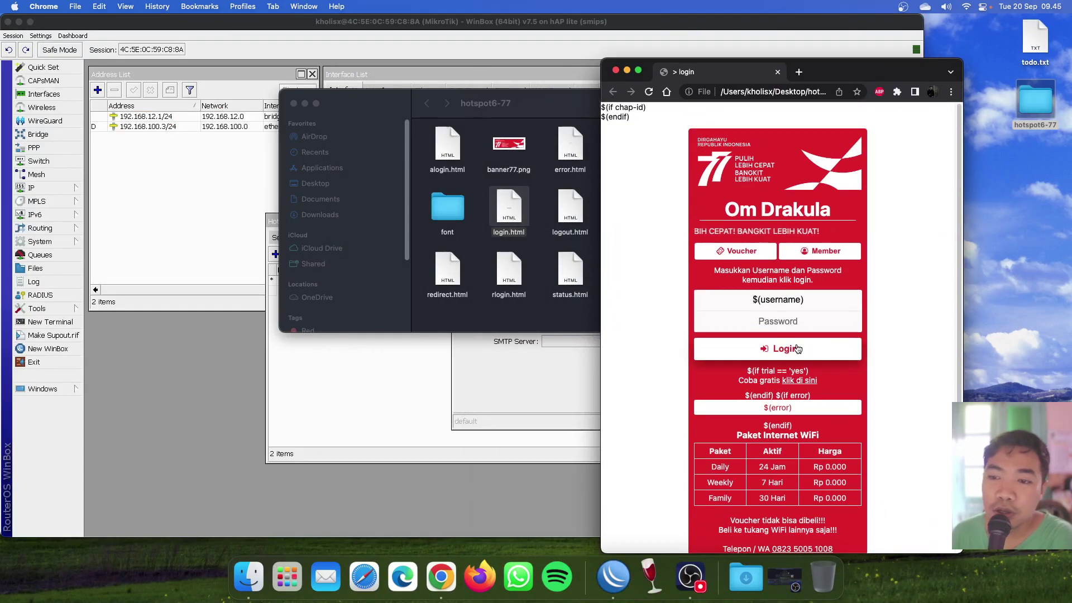
scroll(804, 358, "down", 2)
scroll(793, 349, "up", 2)
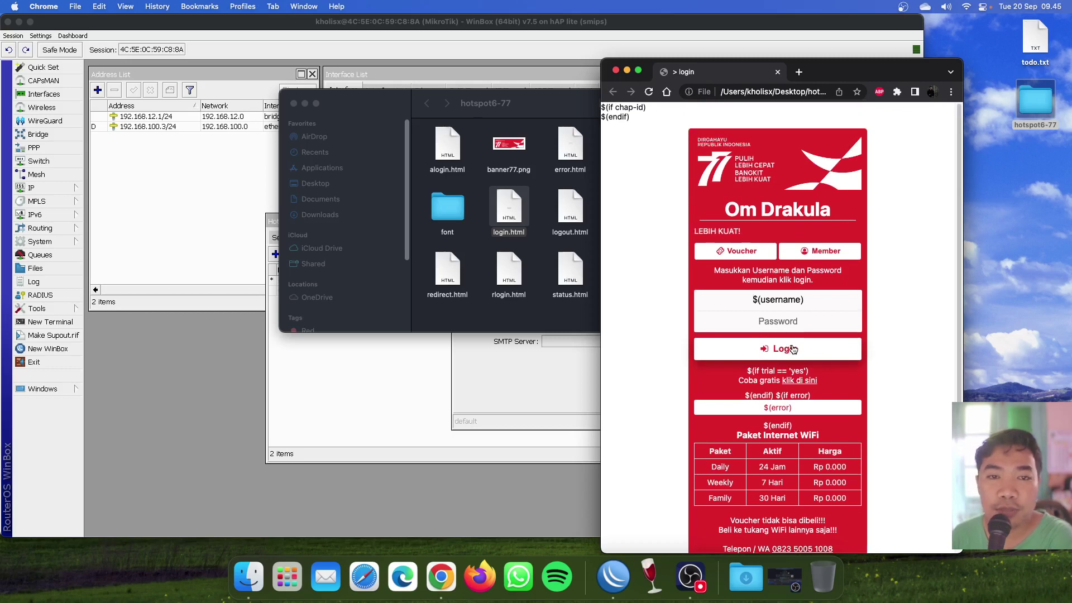
scroll(771, 329, "down", 2)
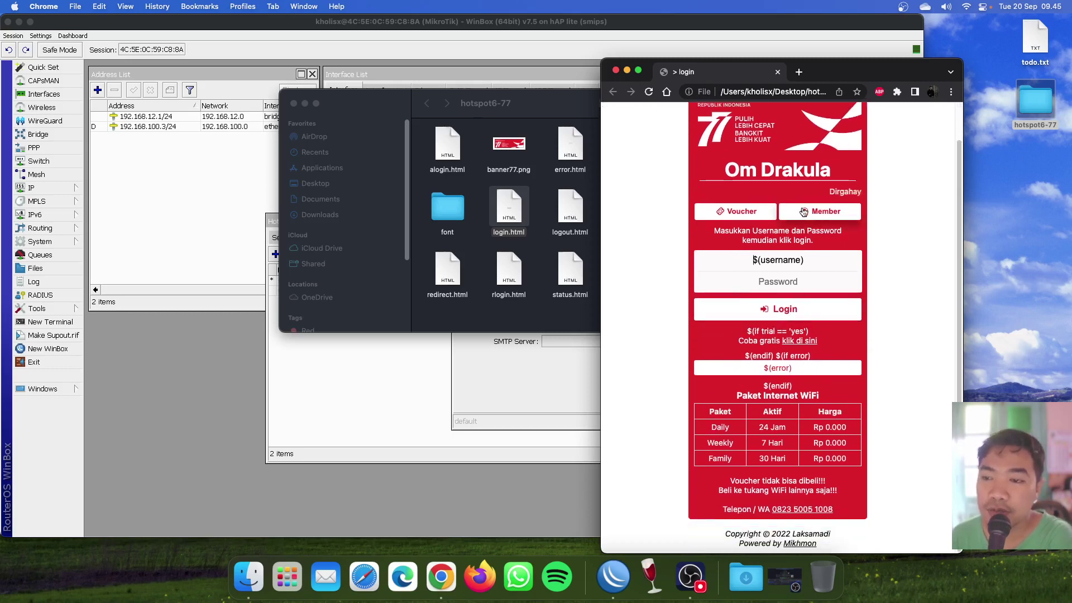
Toggle the login form between Voucher and Member modes, then close the preview.
left_click(737, 212)
left_click(819, 232)
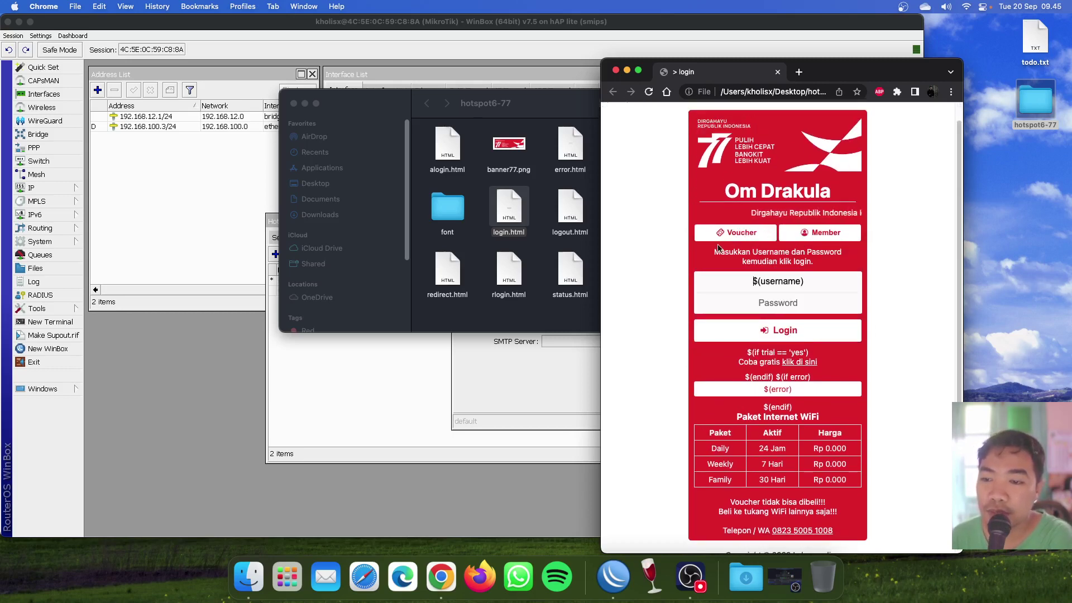
left_click(737, 232)
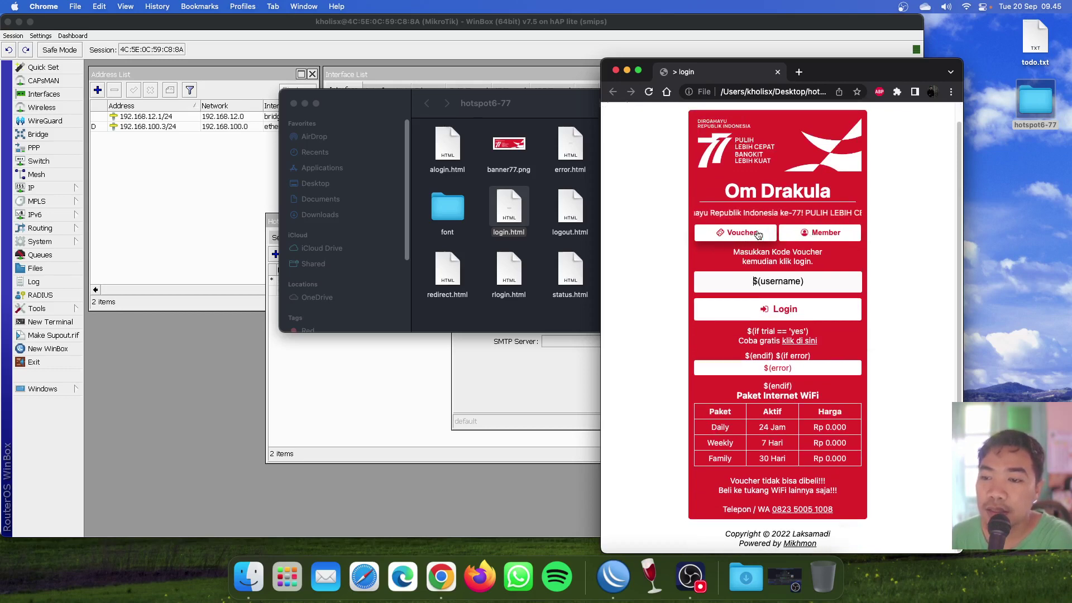
left_click(804, 234)
left_click(777, 71)
left_click(357, 105)
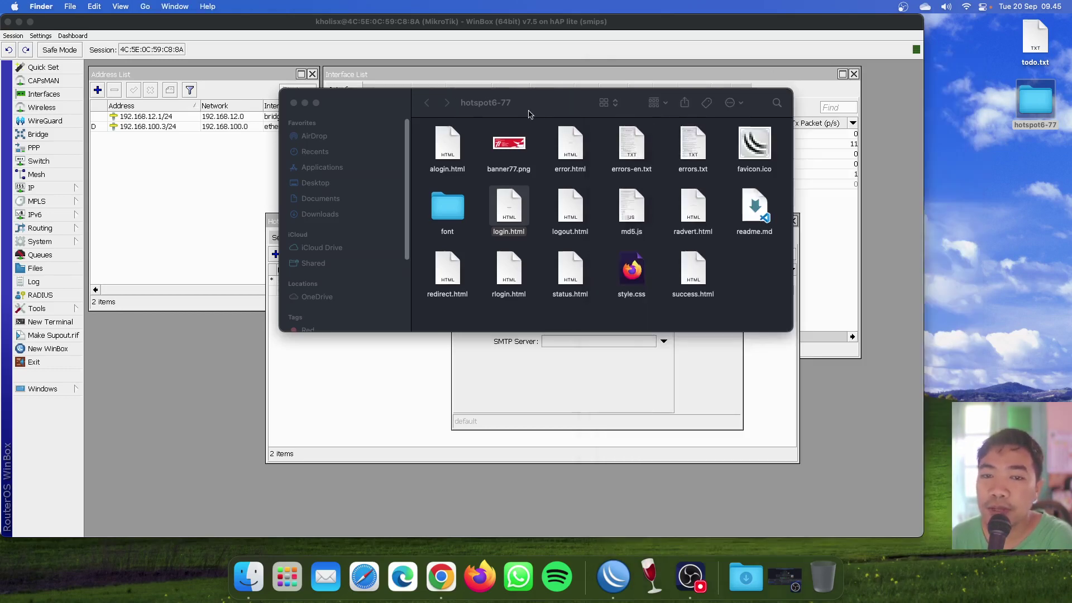
Close the hotspot6-77 Finder window and open the router's File List.
left_click(293, 104)
left_click_drag(653, 175, 797, 149)
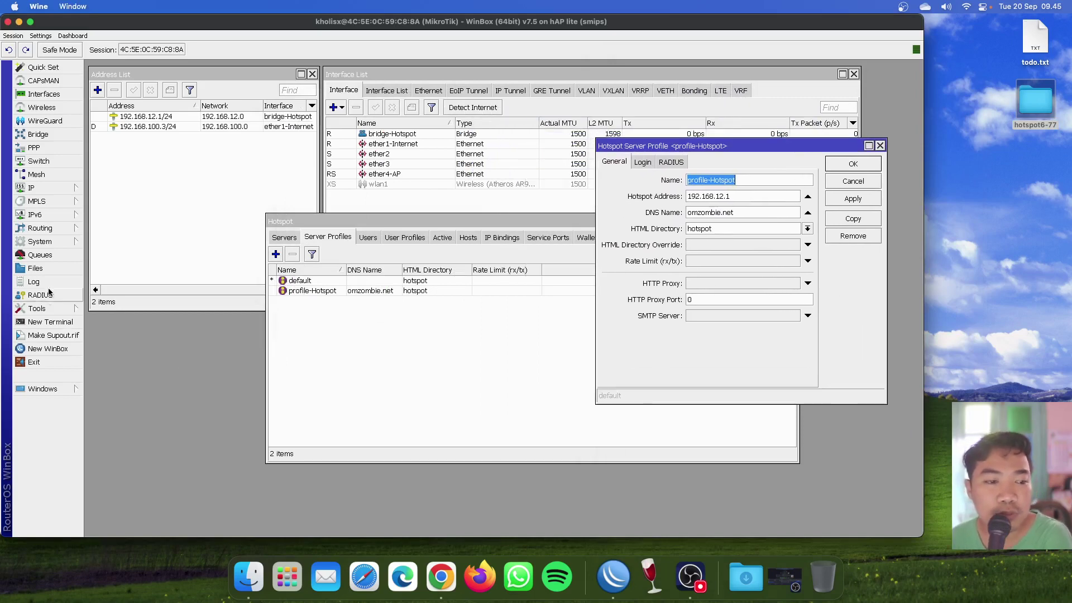
left_click(36, 268)
left_click_drag(514, 270, 248, 182)
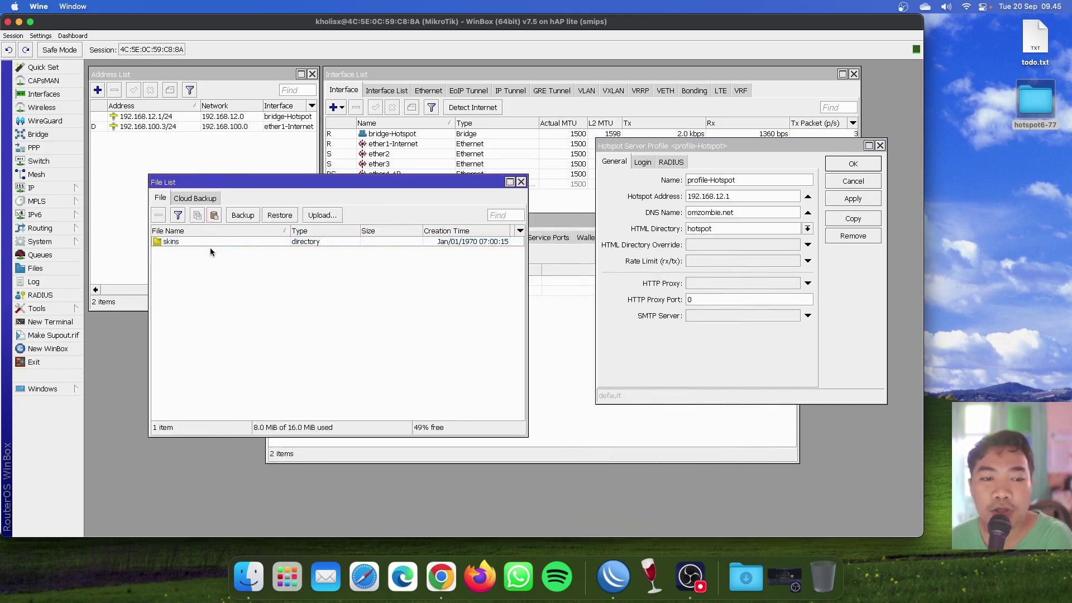
left_click(188, 242)
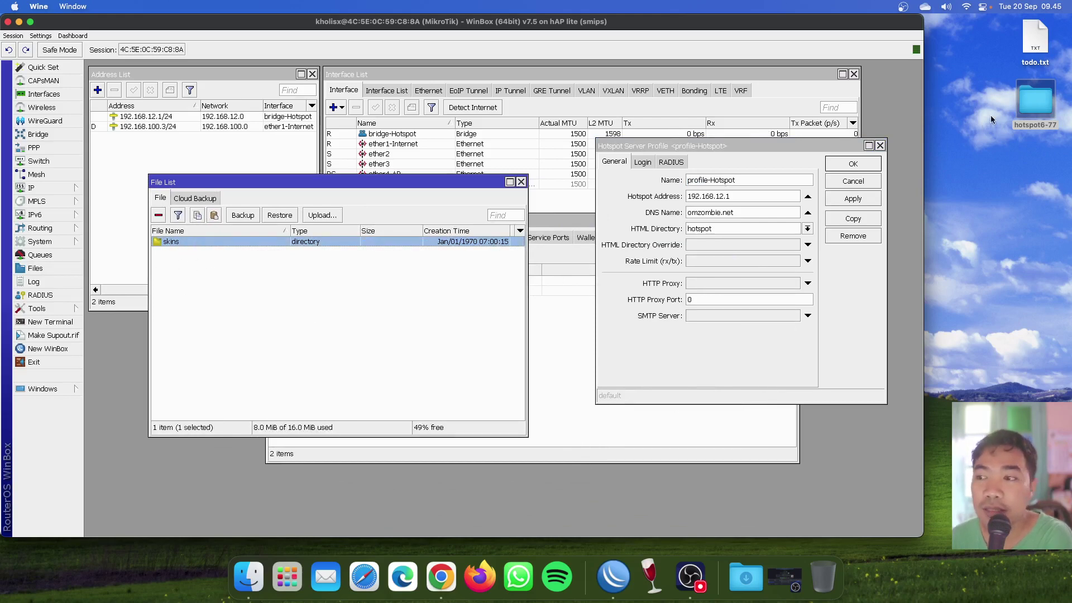
Drag the hotspot6-77 folder from the desktop into the File List to upload it.
left_click_drag(1040, 110, 564, 257)
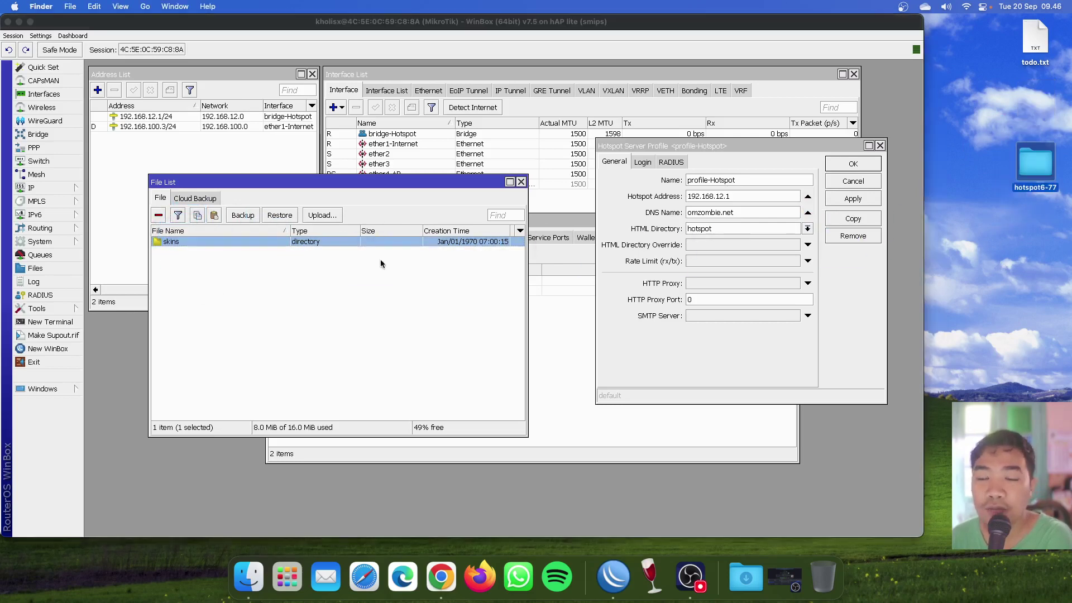
left_click(230, 300)
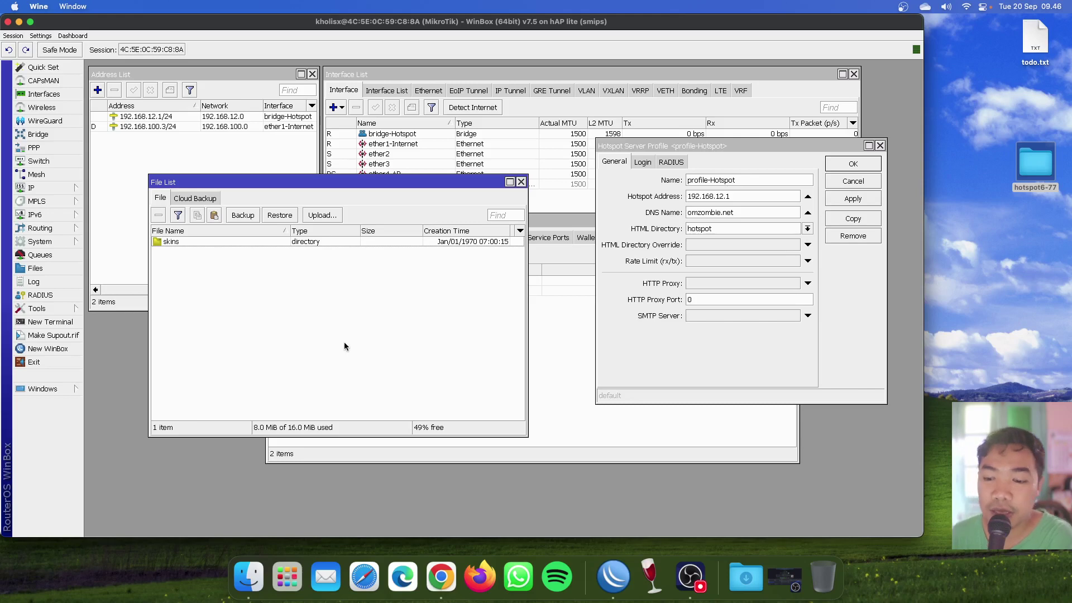
left_click(691, 577)
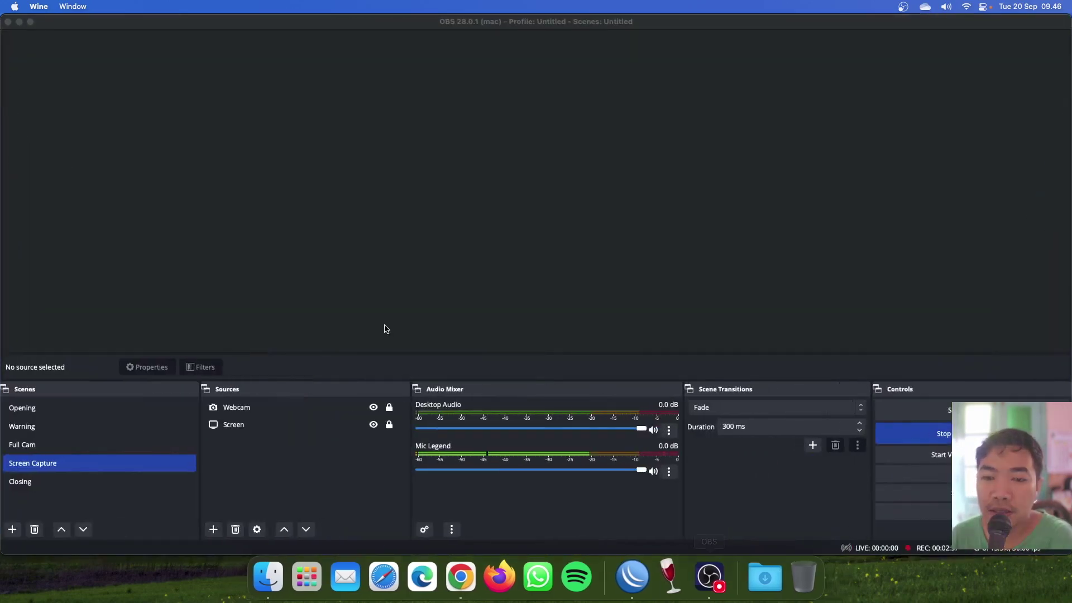
left_click(617, 576)
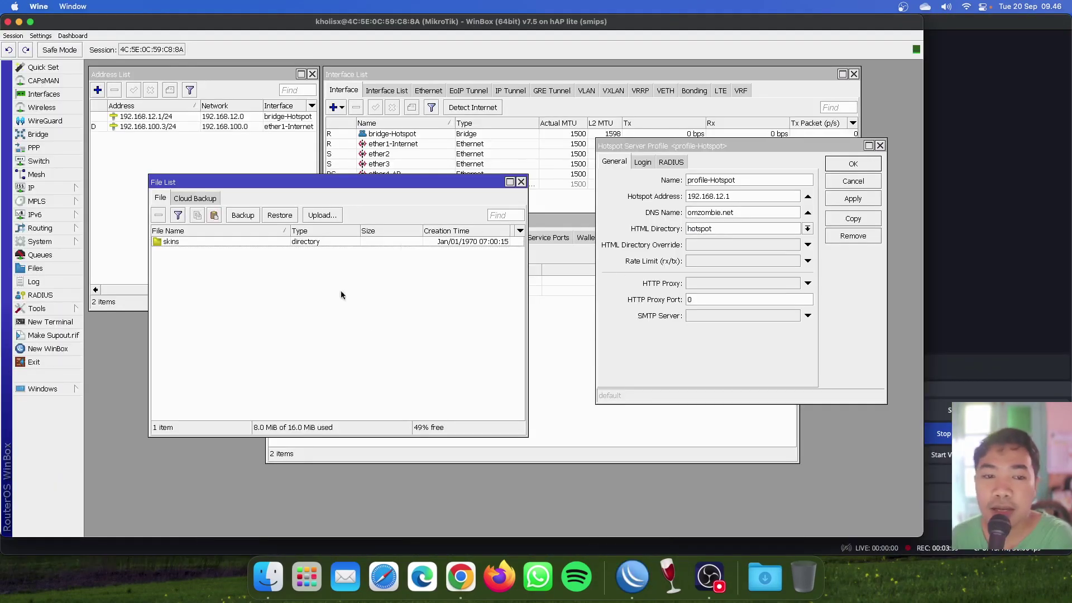
left_click(19, 22)
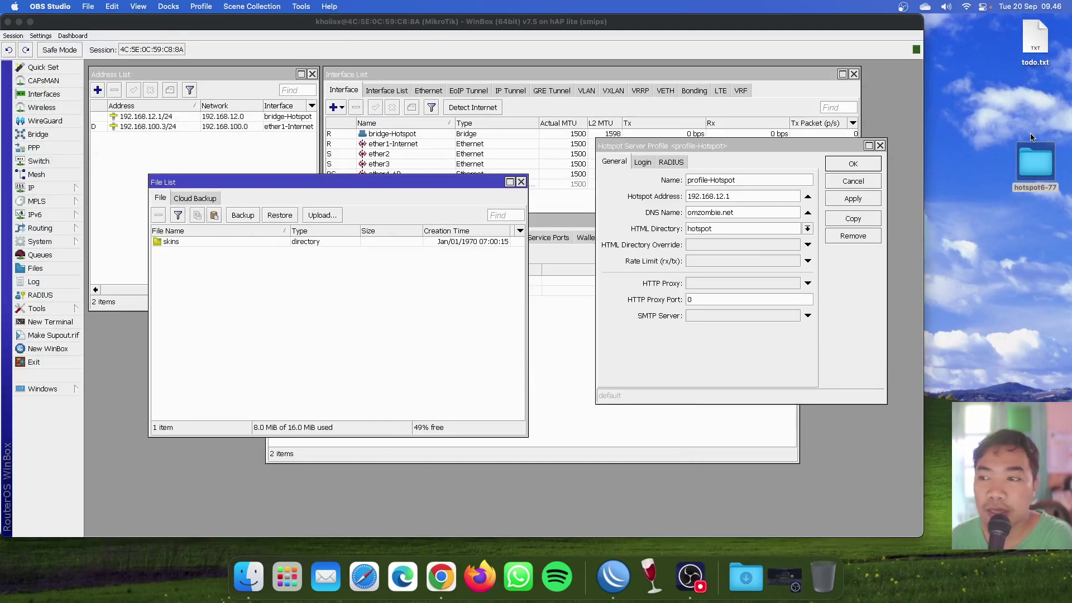
left_click_drag(1035, 170, 299, 298)
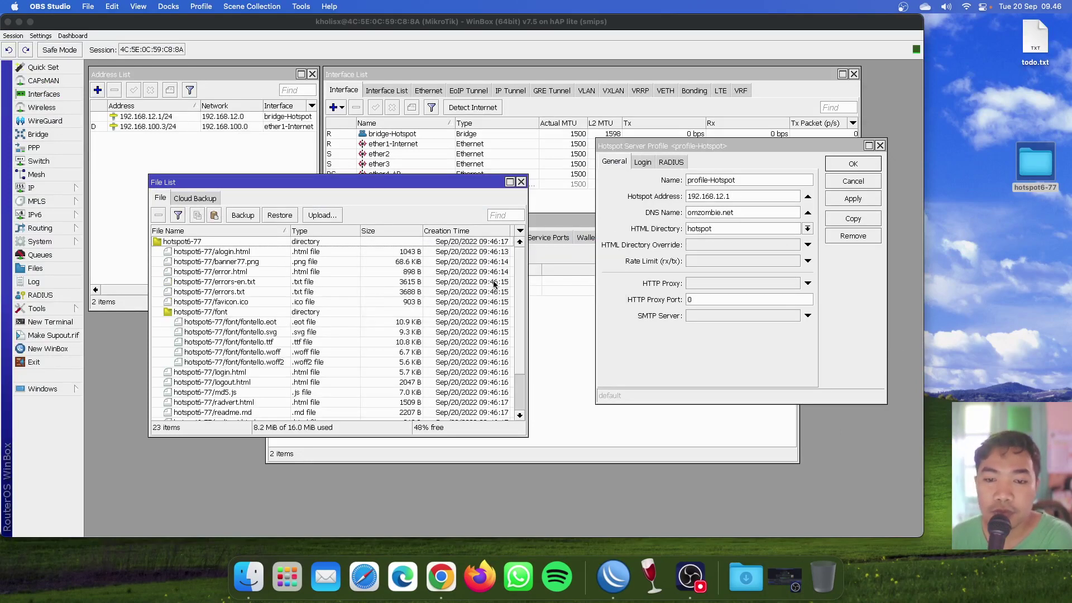
Browse the uploaded hotspot6-77 files, such as alogin.html and favicon.ico, in the File List.
left_click(373, 295)
left_click(262, 252)
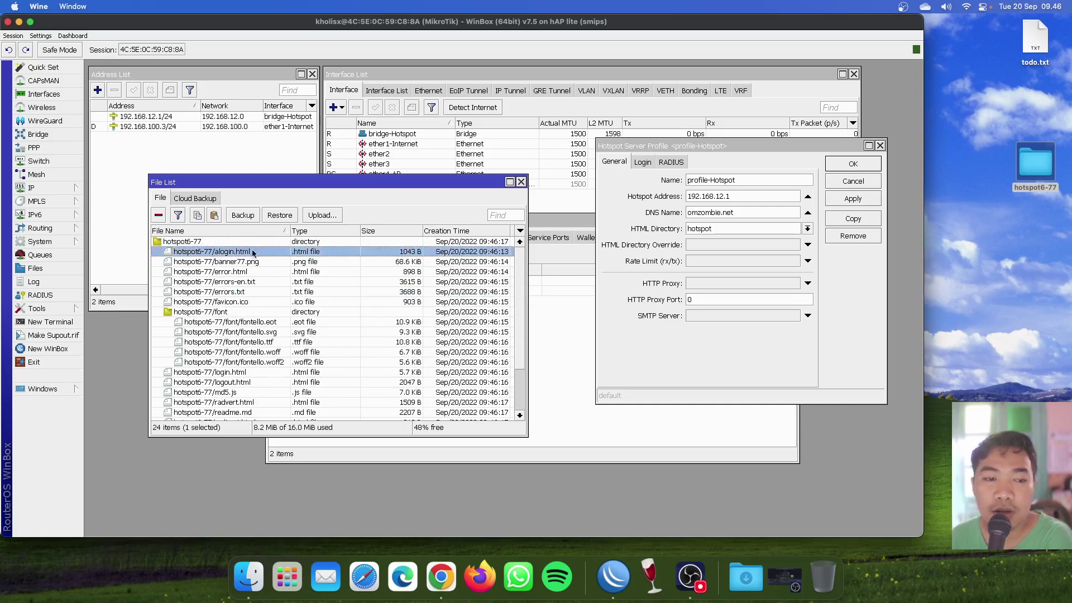
left_click(246, 243)
key("Down")
key("Down")
key("Down")
key("Down")
key("Down")
key("Down")
key("Down")
key("Down")
key("Down")
key("Down")
key("Down")
key("Down")
key("Down")
key("Down")
key("Down")
key("Down")
key("Down")
key("Down")
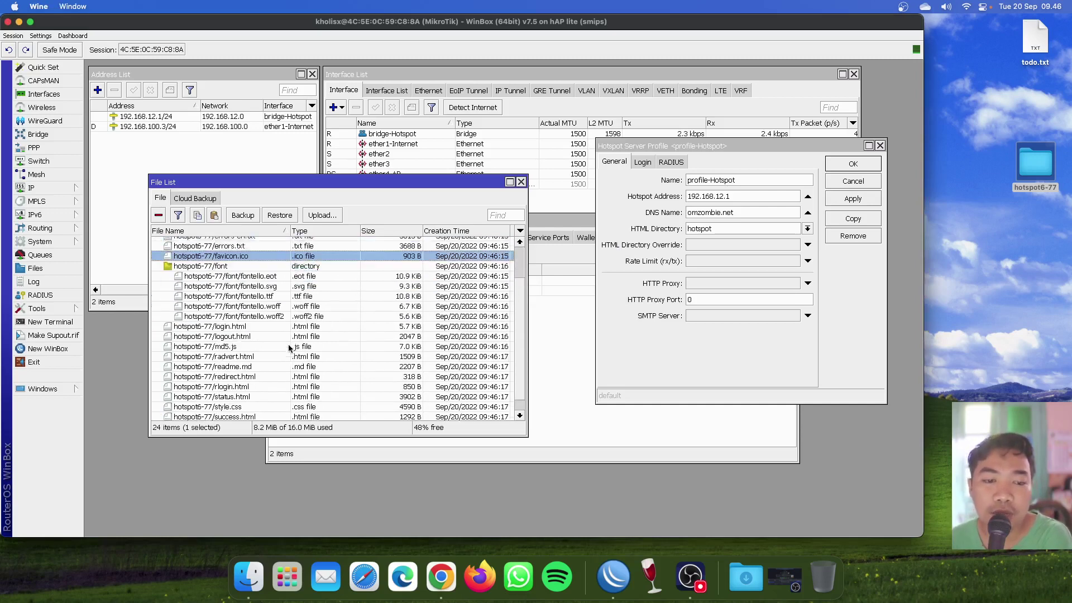
scroll(301, 329, "down", 2)
key("Up")
key("Up")
key("Up")
key("Up")
key("Up")
key("Up")
key("Up")
key("Up")
key("Up")
key("Up")
key("Up")
key("Up")
key("Up")
key("Up")
key("Up")
key("Up")
key("Up")
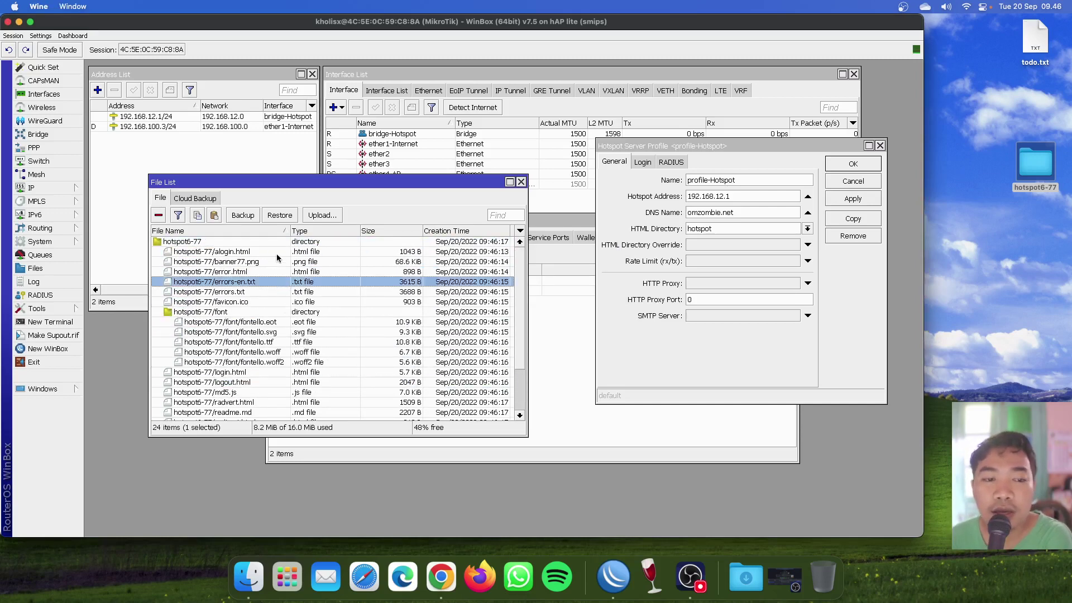
left_click_drag(349, 192, 319, 200)
left_click(254, 312)
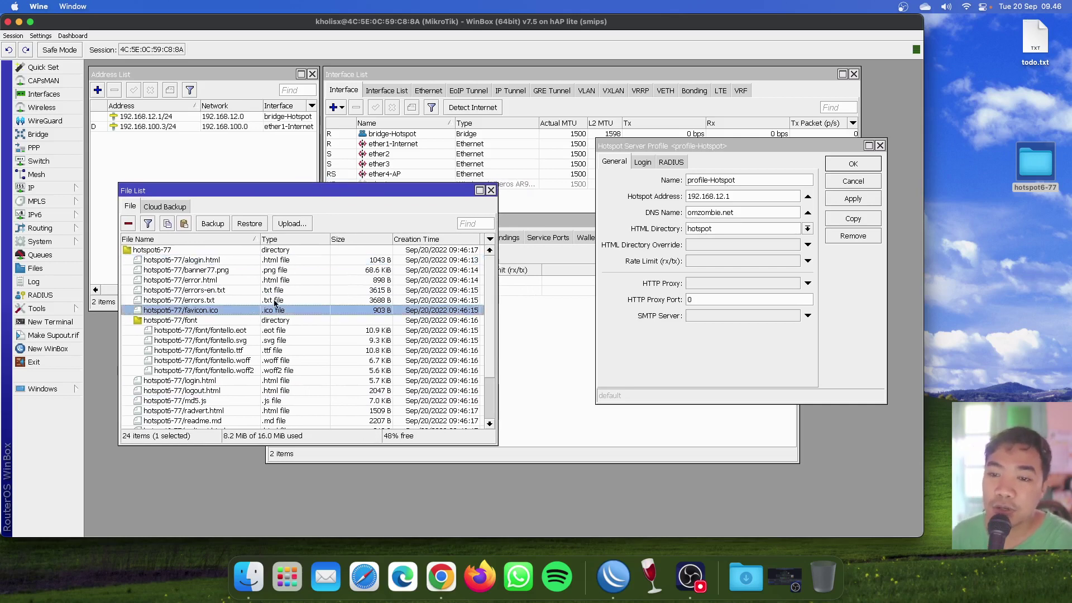
Set profile-Hotspot's HTML directory to hotspot6-77, apply it, and close the File List.
left_click(703, 365)
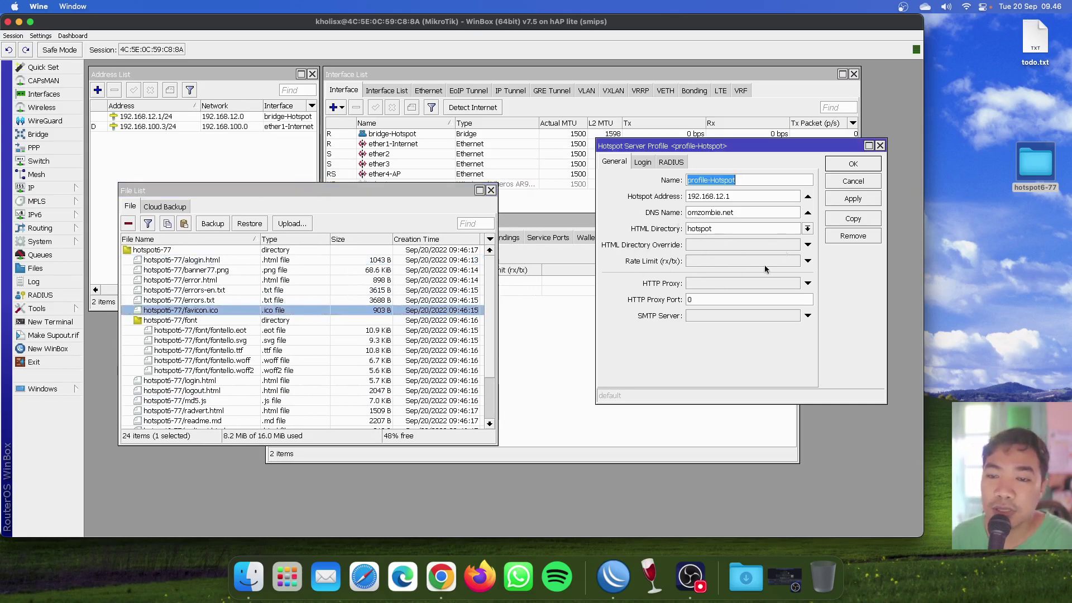
left_click(808, 228)
left_click(772, 239)
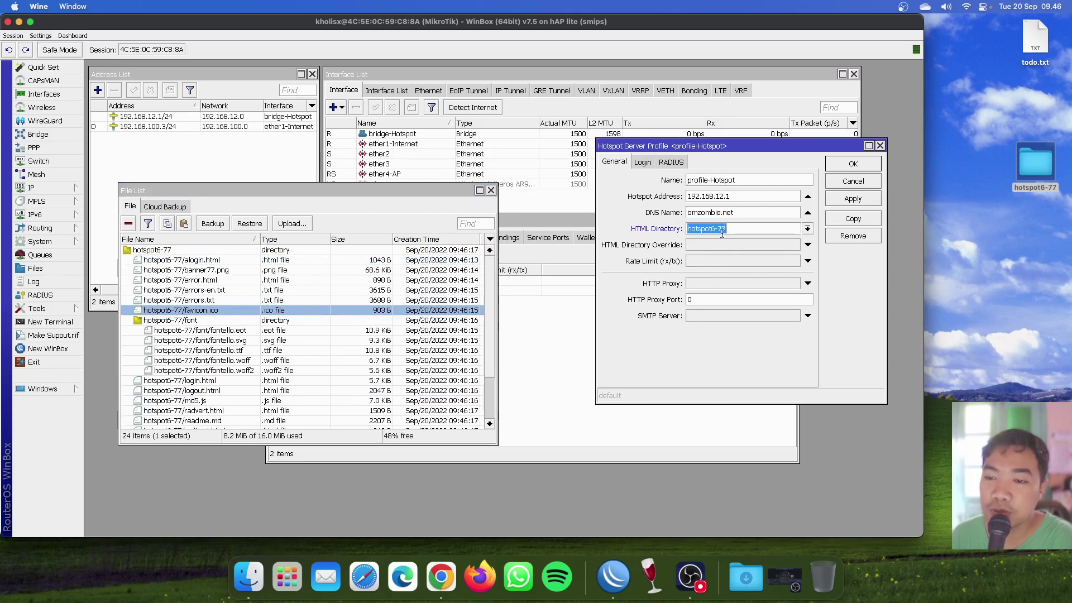
left_click(765, 229)
type("6-77")
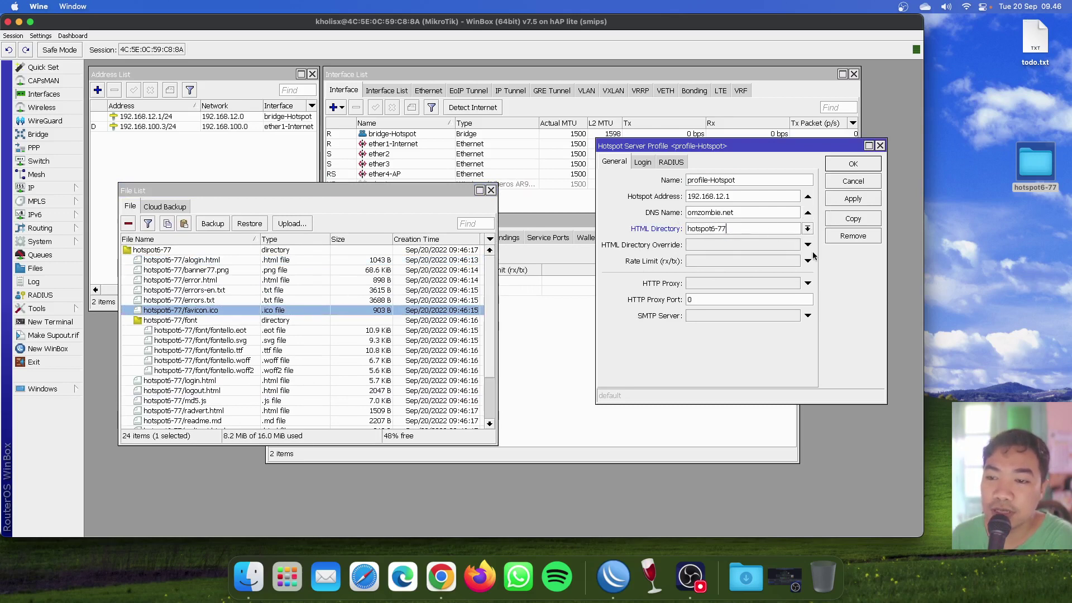
left_click(869, 202)
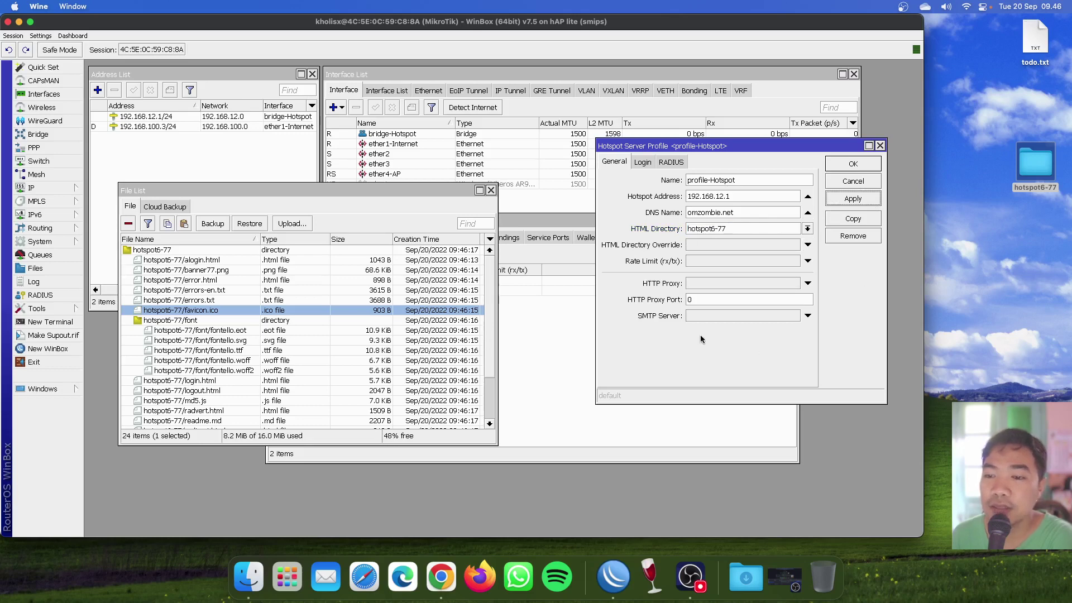
left_click(496, 190)
left_click(492, 190)
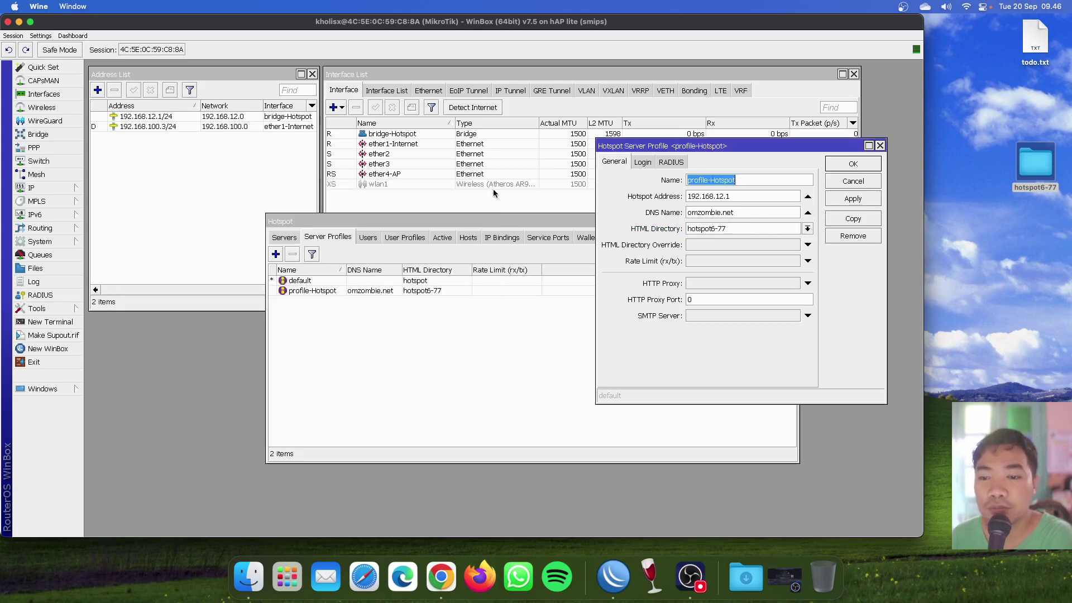
On the Login tab, enable HTTP PAP and MAC Cookie, disable Cookie, and apply.
left_click_drag(717, 144, 476, 192)
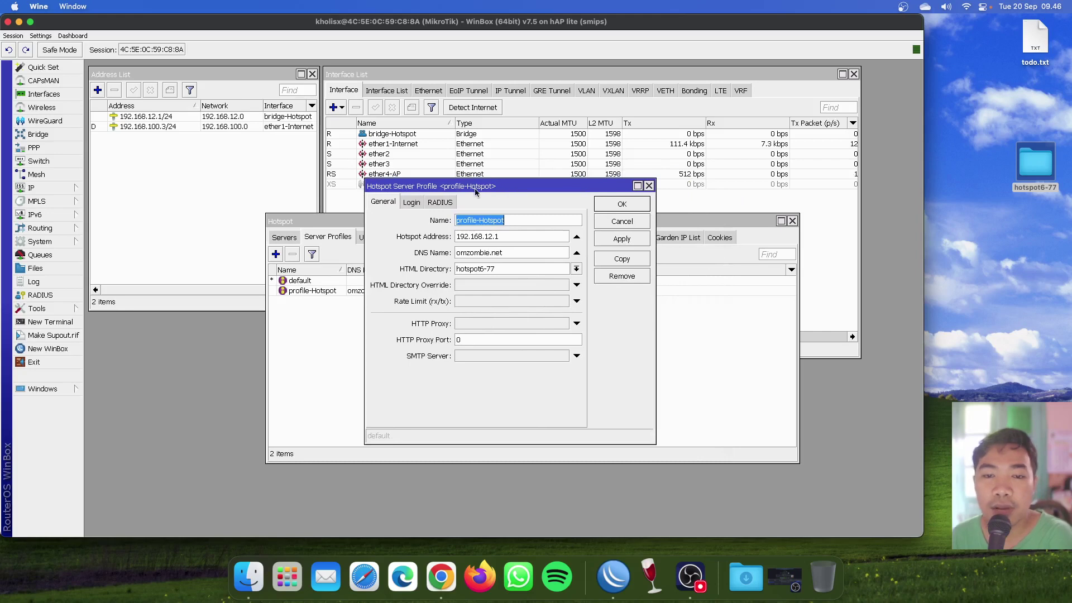
left_click(413, 203)
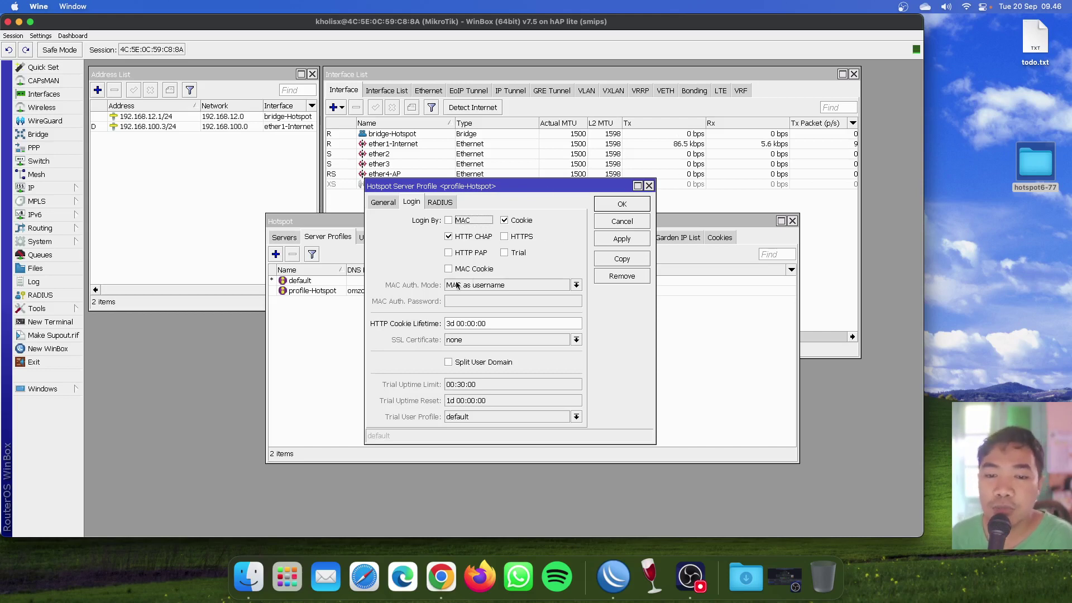
left_click(473, 254)
left_click(471, 269)
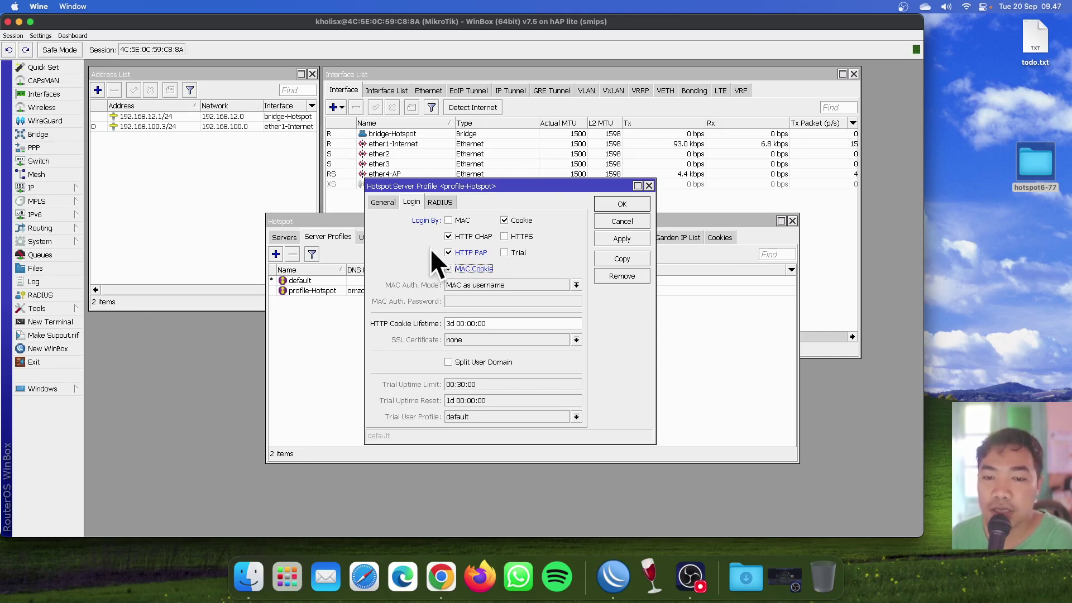
left_click(522, 222)
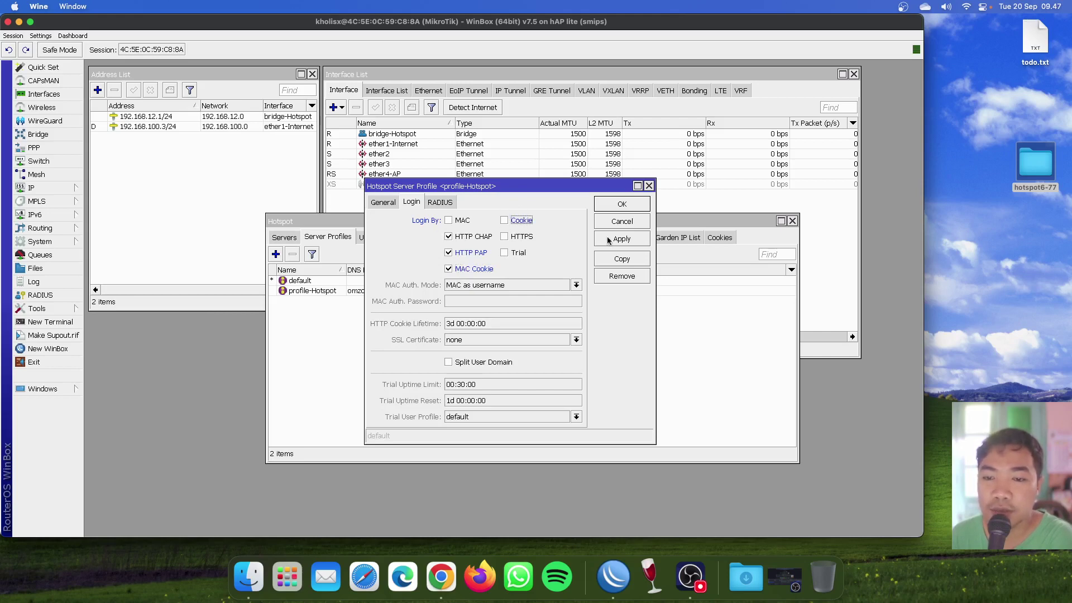
left_click(621, 241)
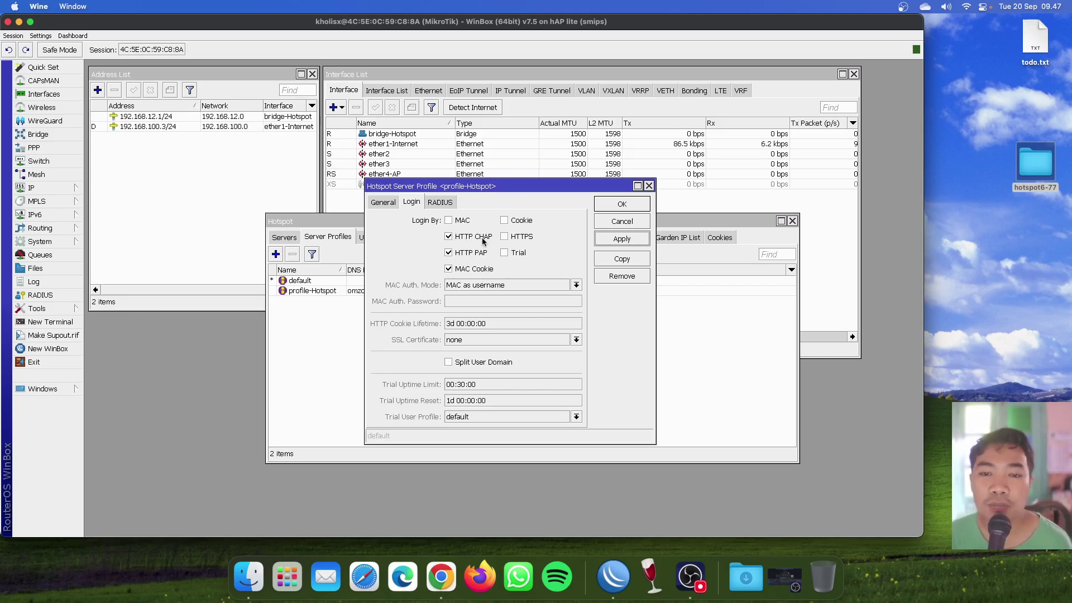
left_click_drag(504, 187, 500, 186)
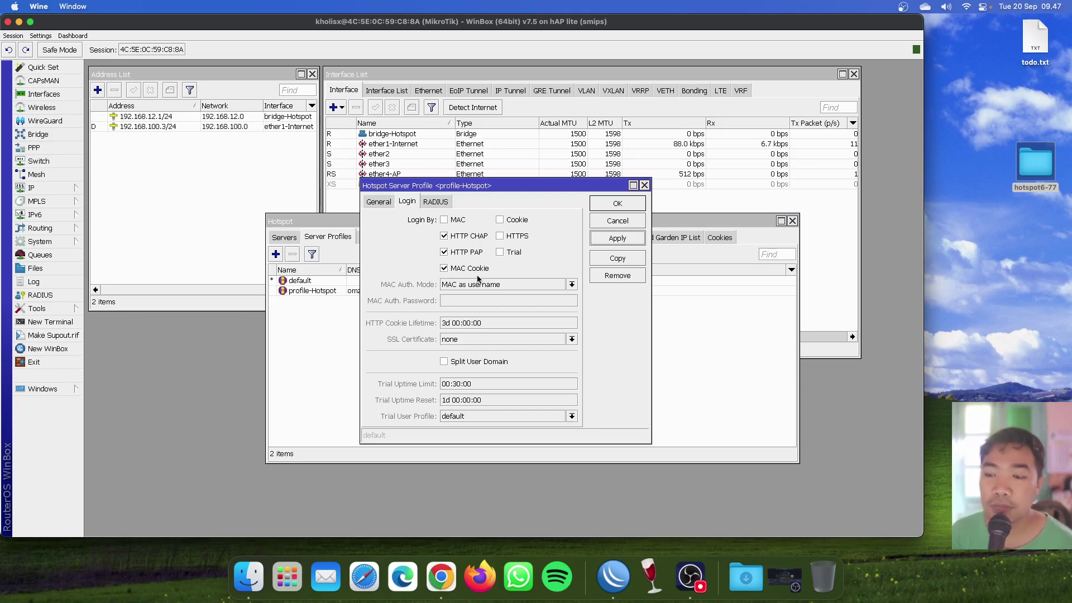
Review profile-Hotspot's General and Login tabs, confirm with OK, and return to the Servers tab.
left_click(691, 576)
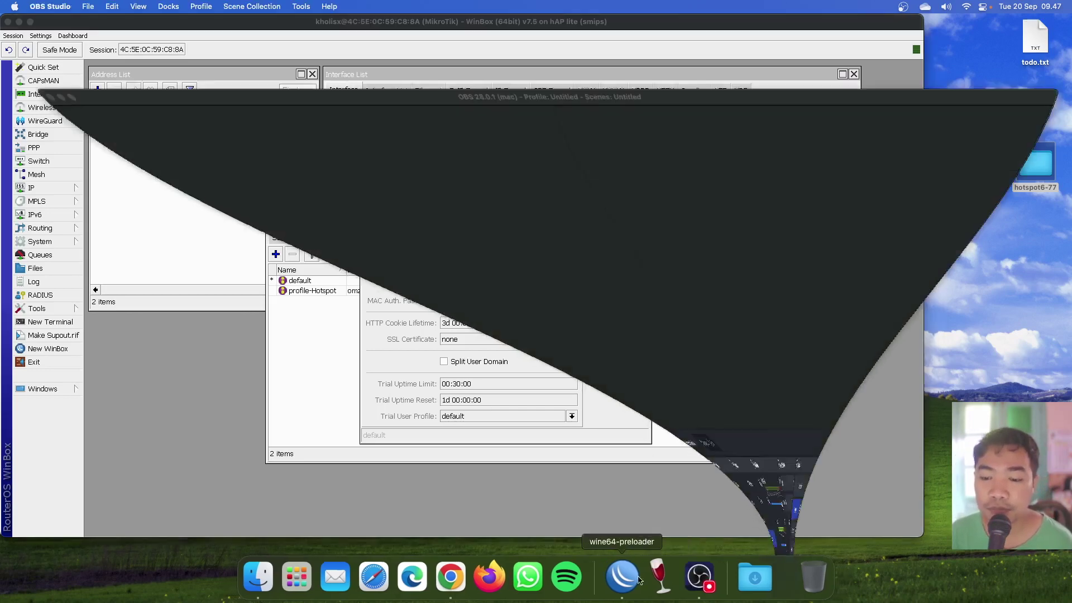
left_click(633, 576)
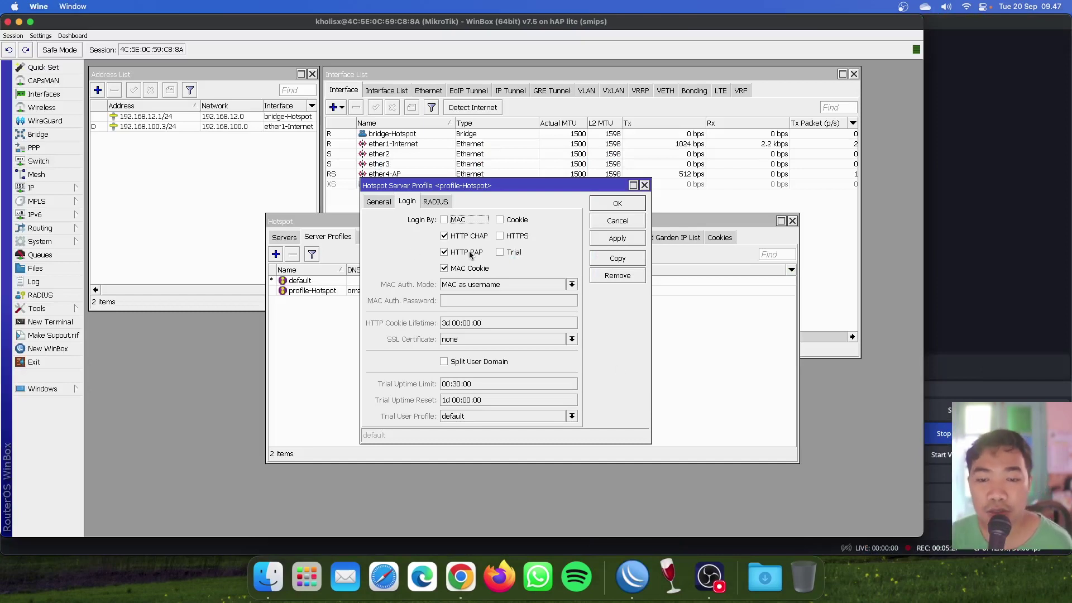
left_click(378, 202)
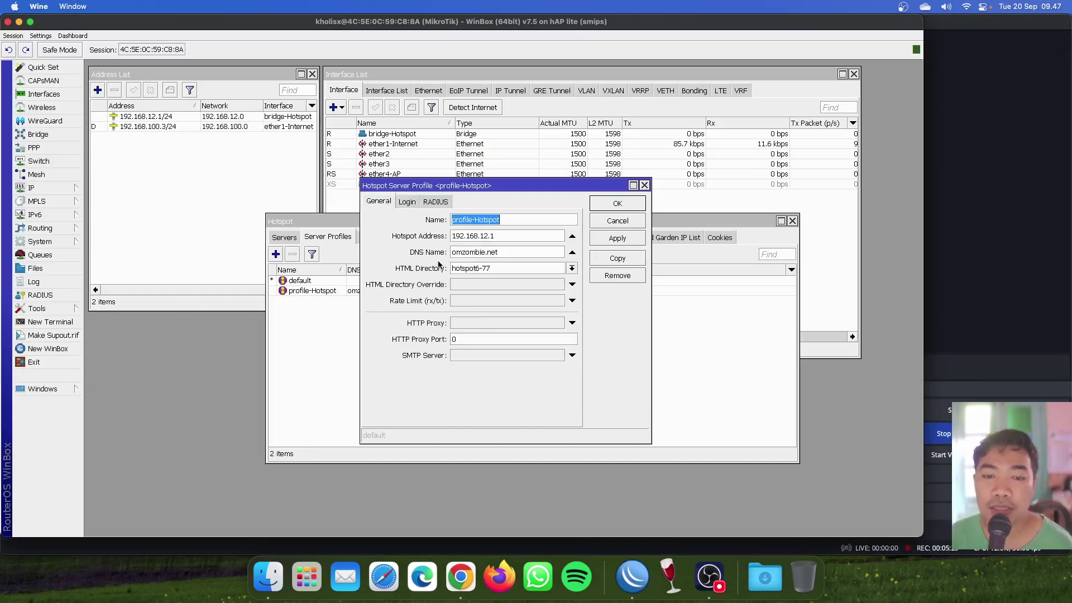
left_click_drag(501, 219, 426, 232)
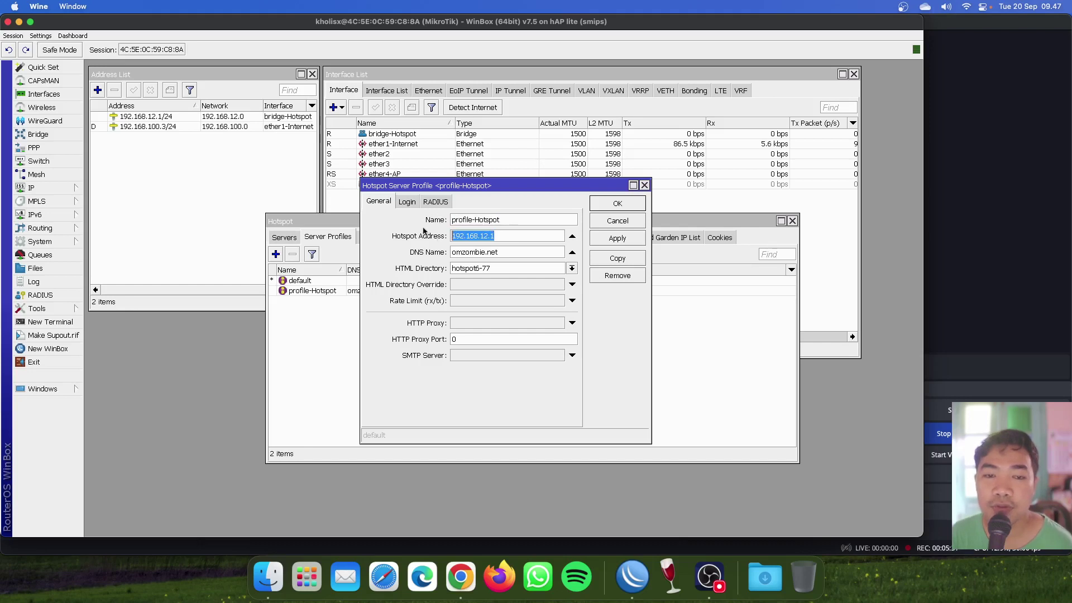
left_click_drag(501, 252, 452, 253)
left_click(514, 252)
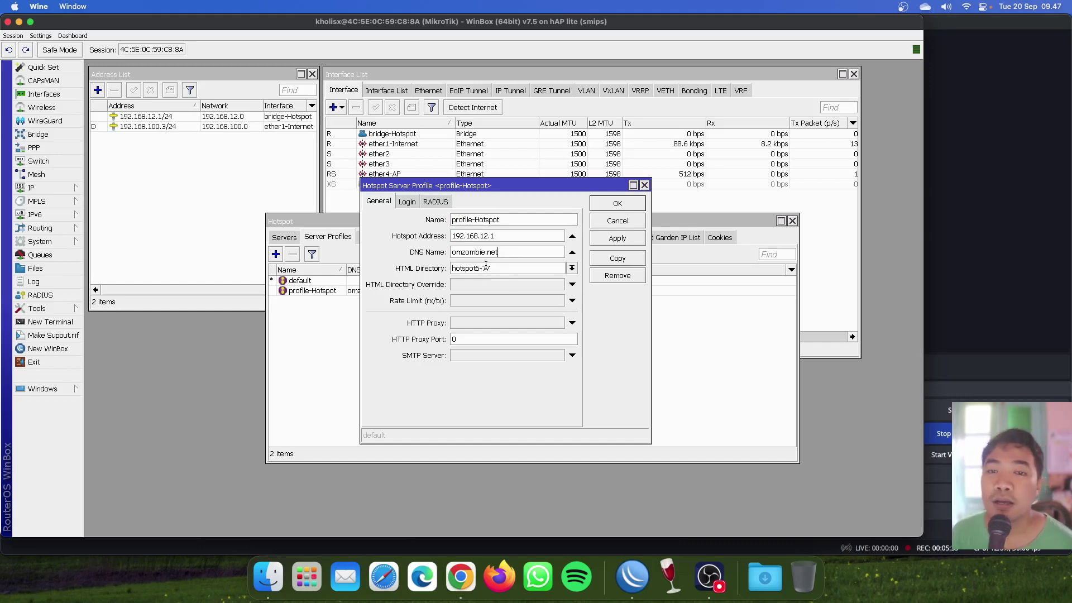
left_click(411, 202)
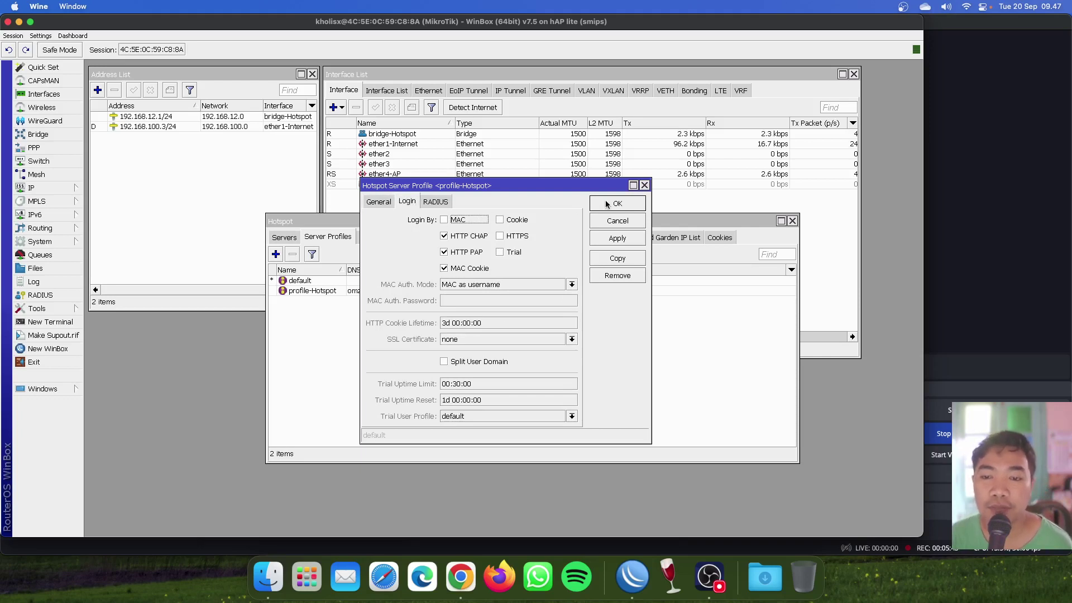
left_click(608, 204)
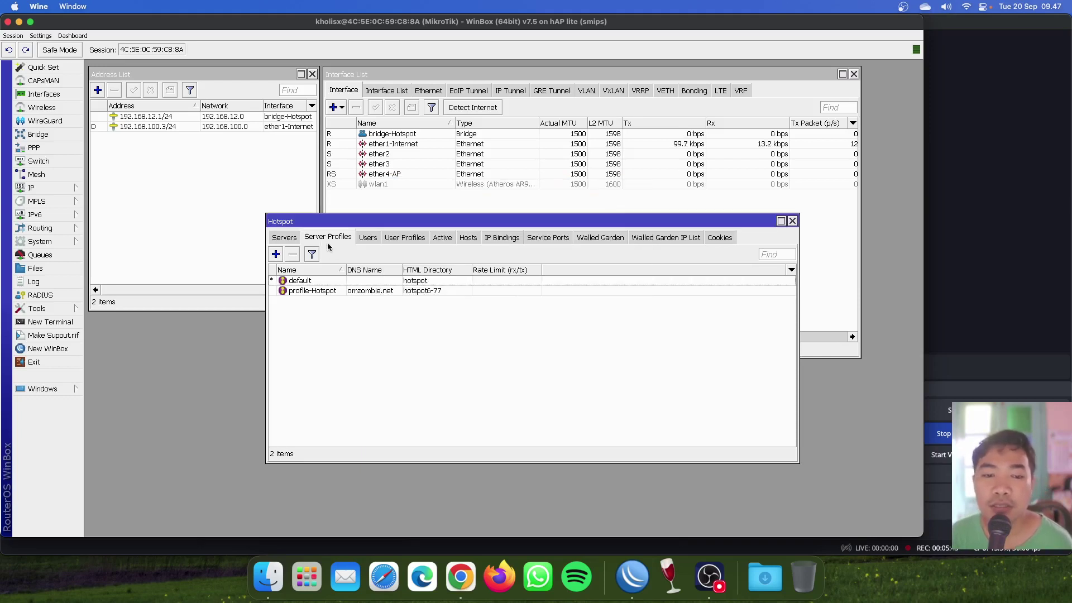
left_click(293, 239)
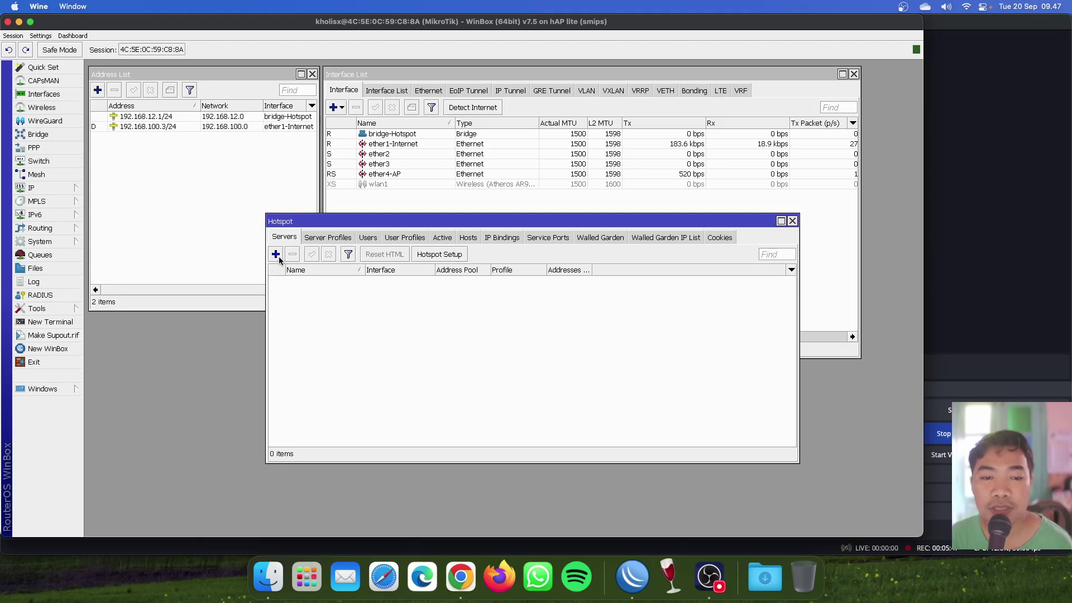
Add a new hotspot server named server-Hotspot running on bridge-Hotspot.
left_click(275, 255)
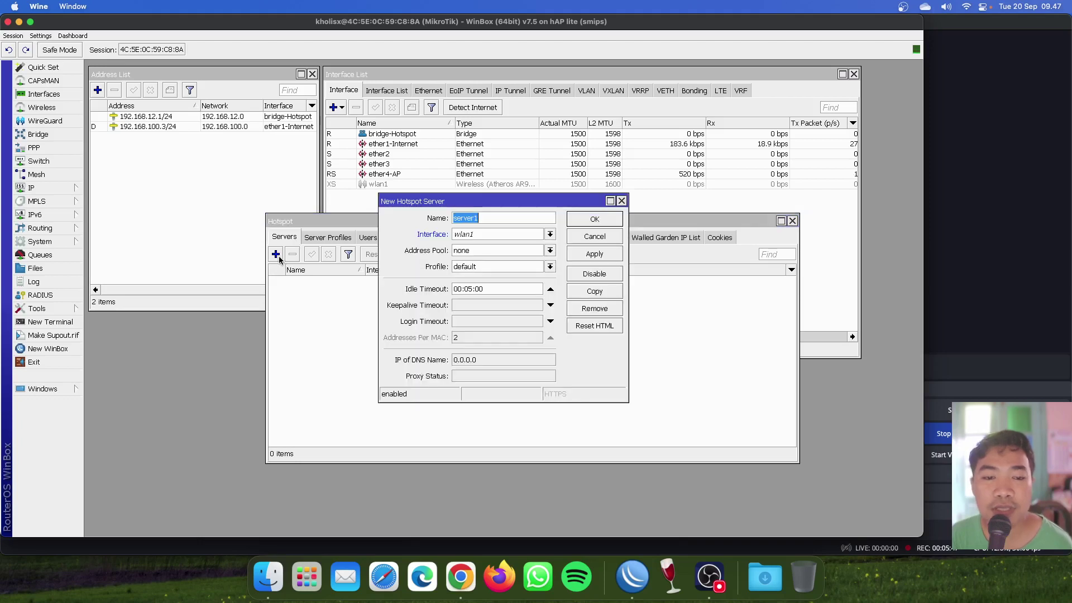
left_click(503, 219)
key("BackSpace")
type("-")
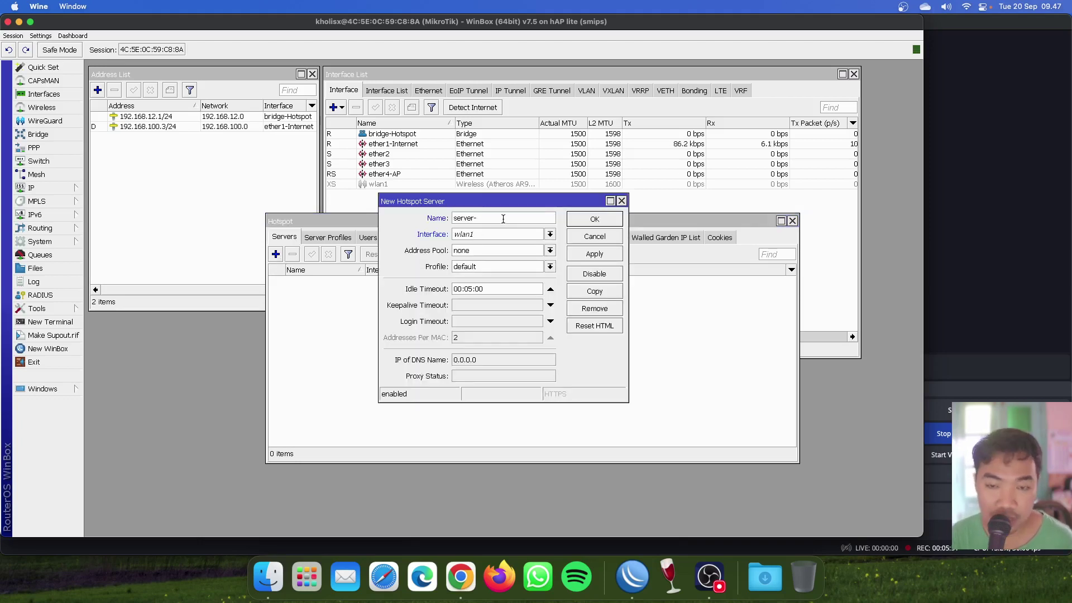
type("Hotspot")
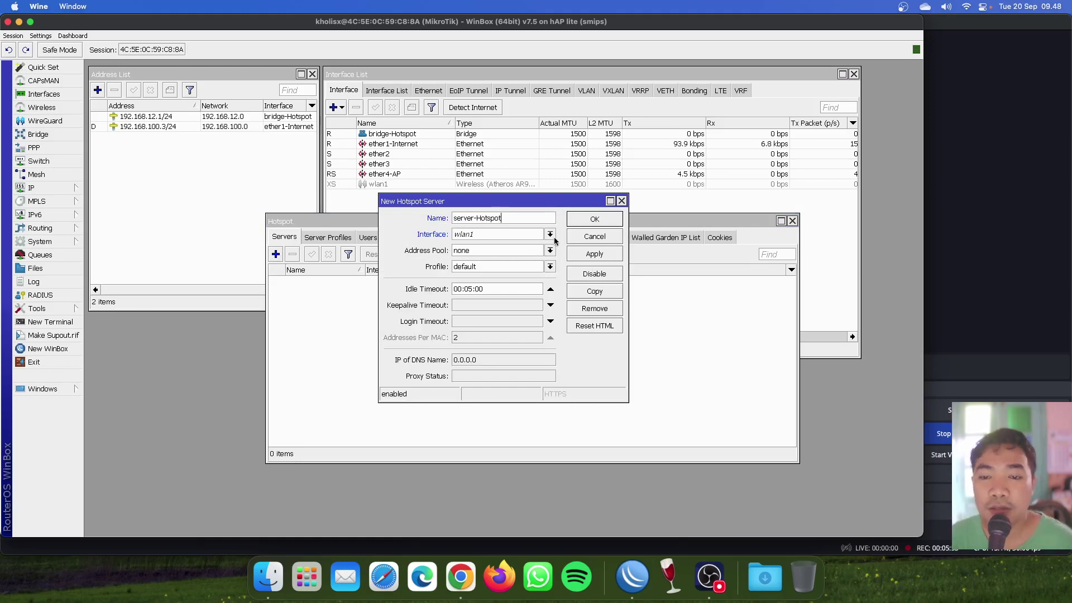
left_click(551, 235)
left_click(539, 245)
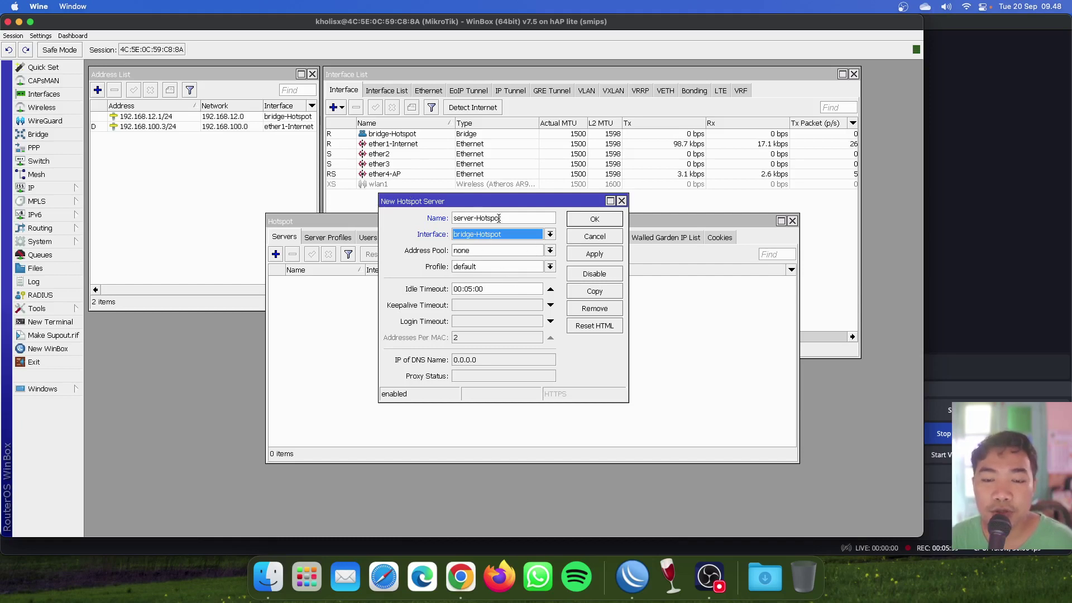
Set the server's address pool to pool-Hotspot.
left_click(493, 252)
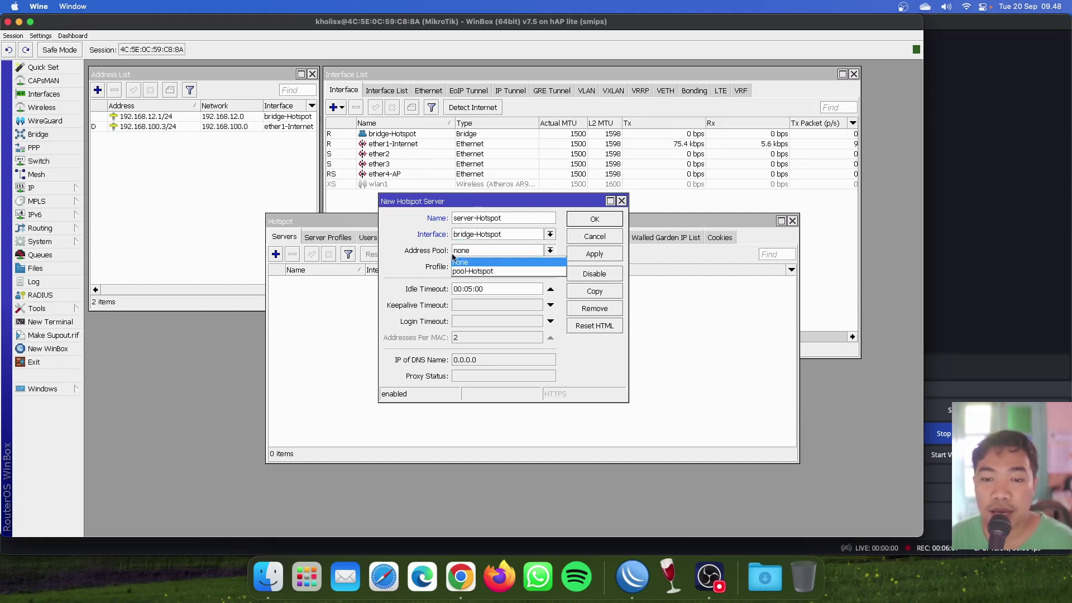
left_click(478, 255)
left_click(479, 255)
left_click(465, 256)
left_click(472, 253)
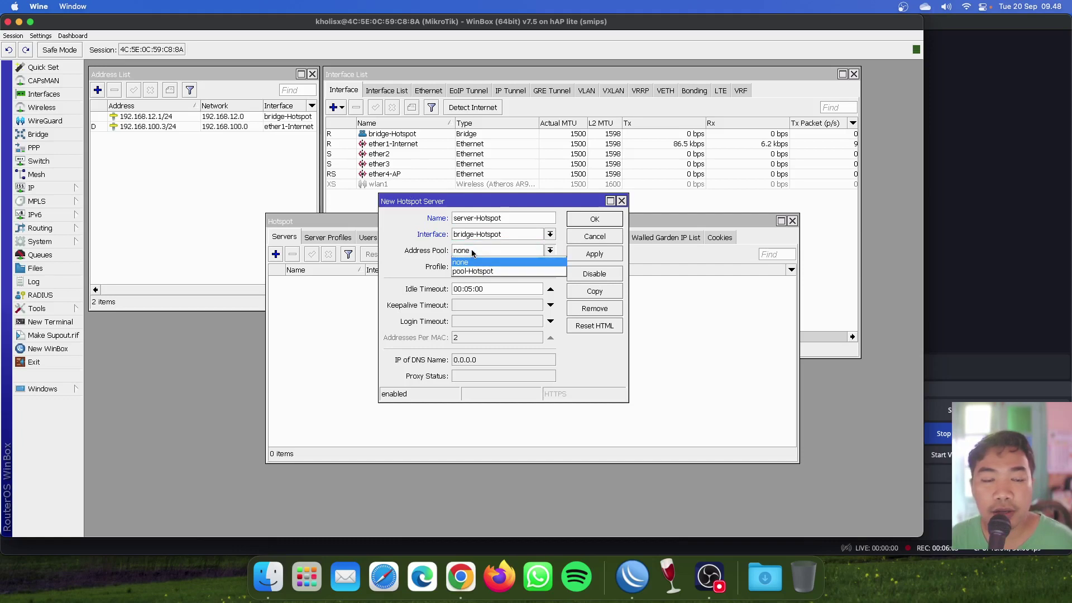
left_click(472, 254)
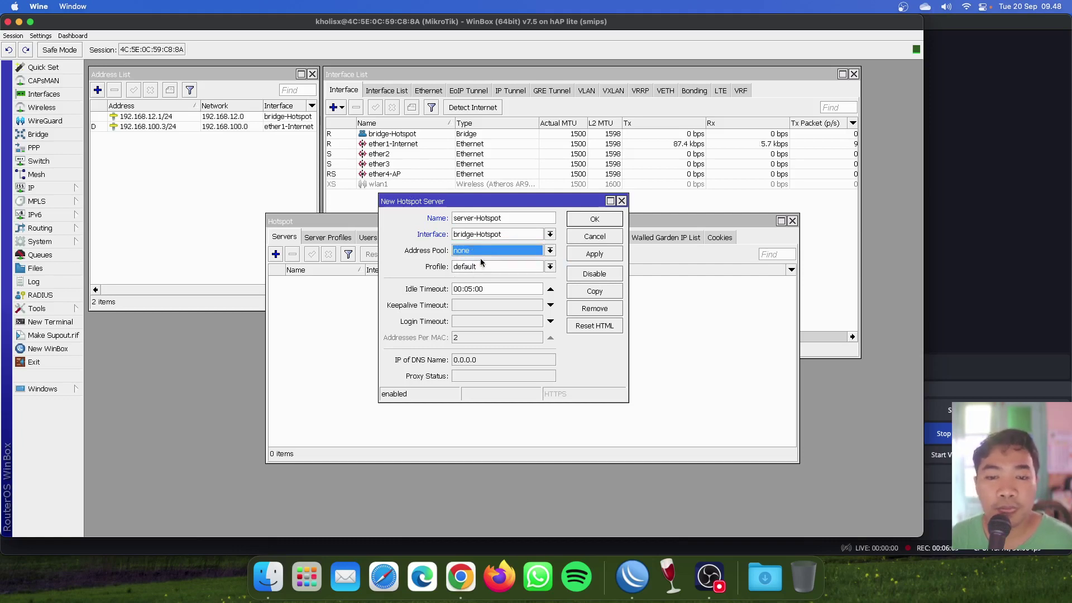
left_click(479, 253)
left_click(480, 273)
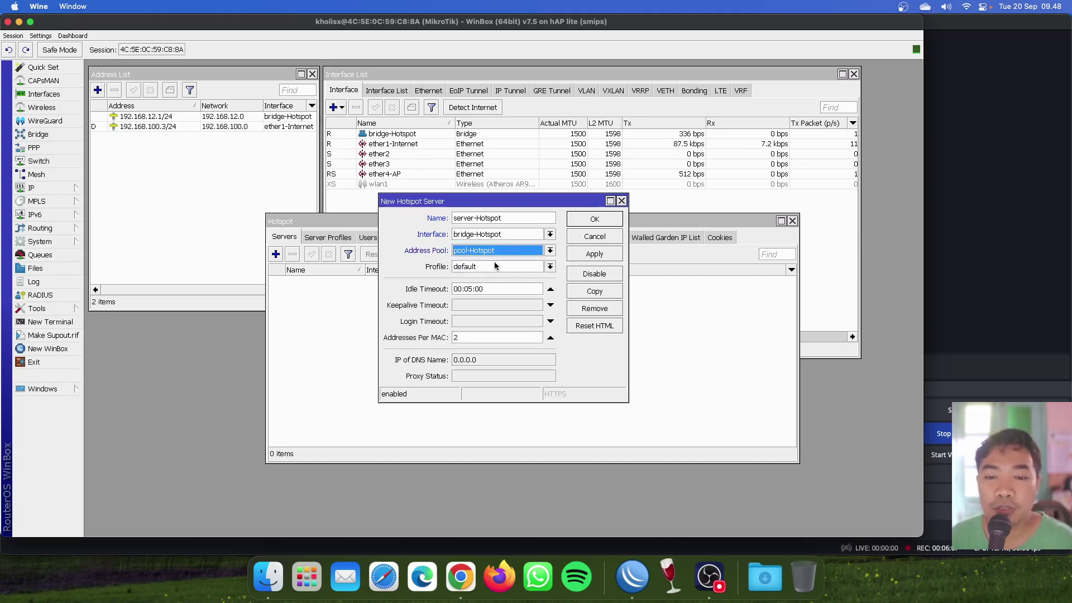
left_click(33, 187)
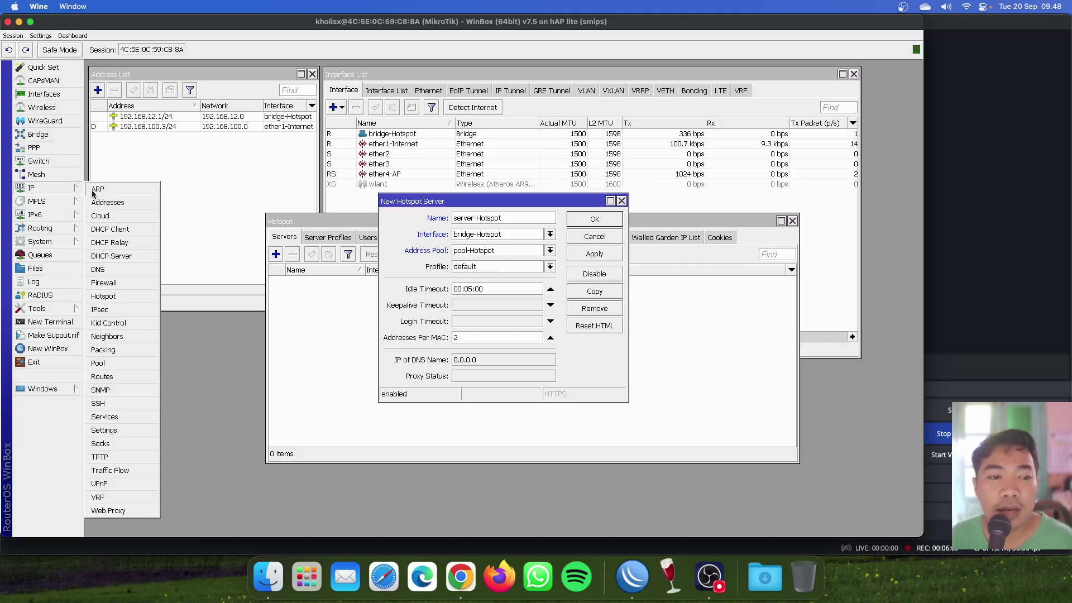
left_click(132, 258)
left_click_drag(477, 238, 405, 246)
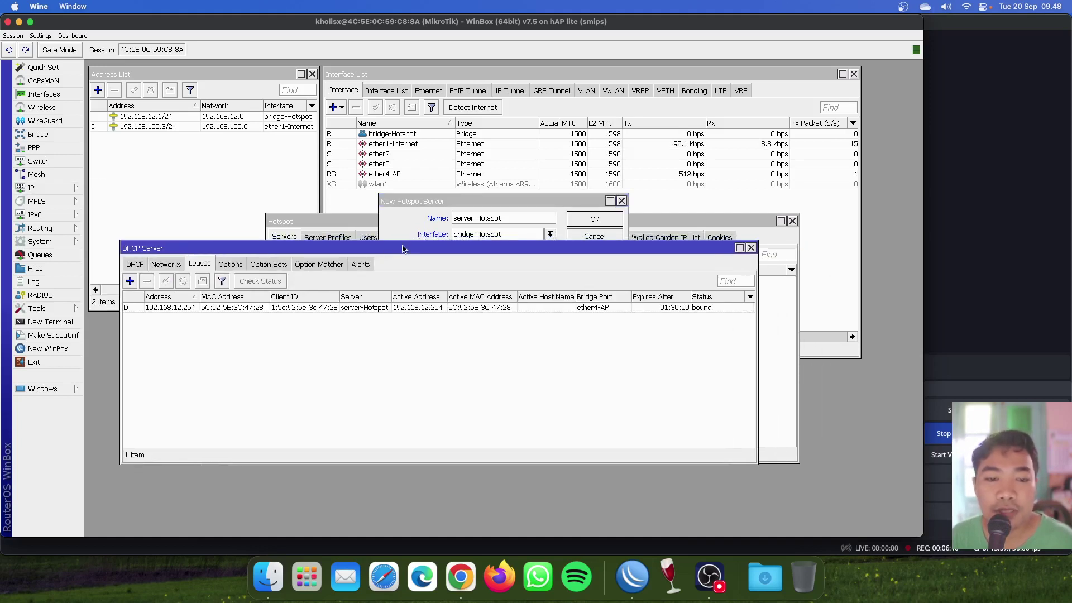
left_click(135, 265)
left_click_drag(315, 254, 306, 269)
left_click(416, 324)
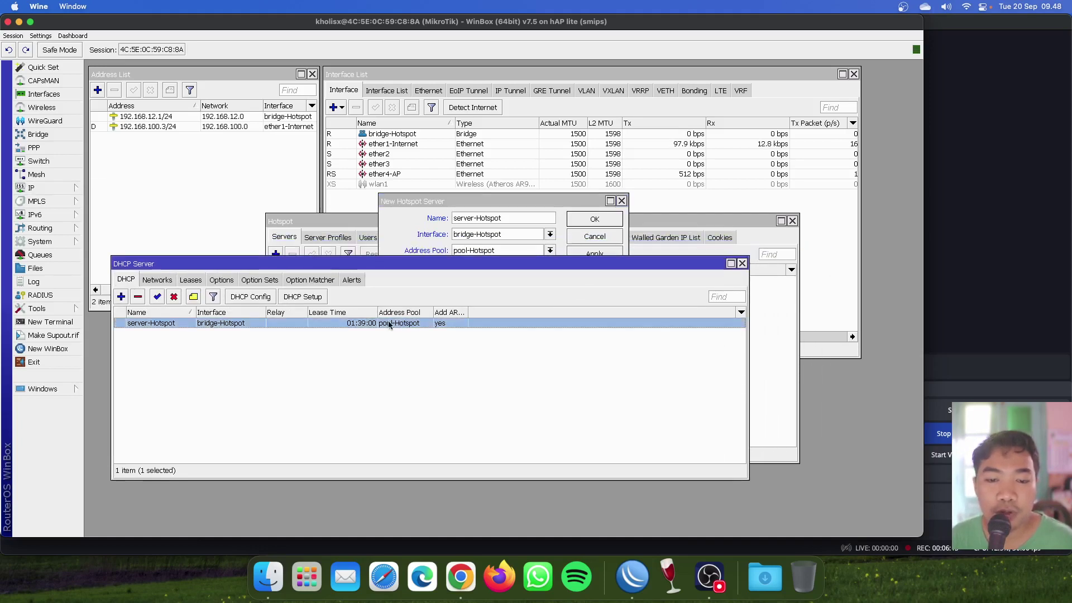
left_click(475, 249)
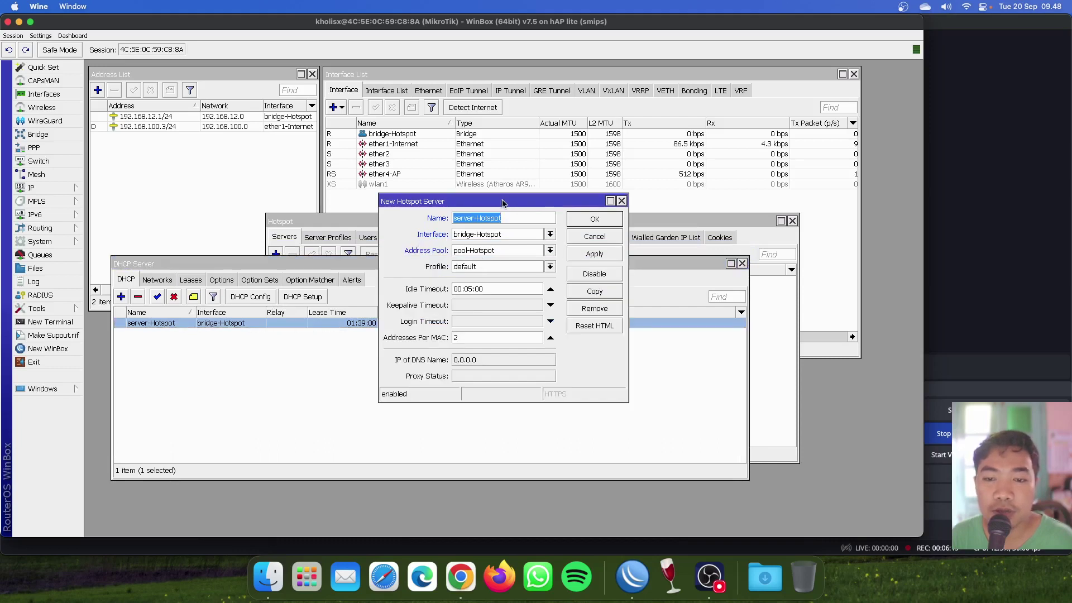
left_click_drag(506, 201, 536, 165)
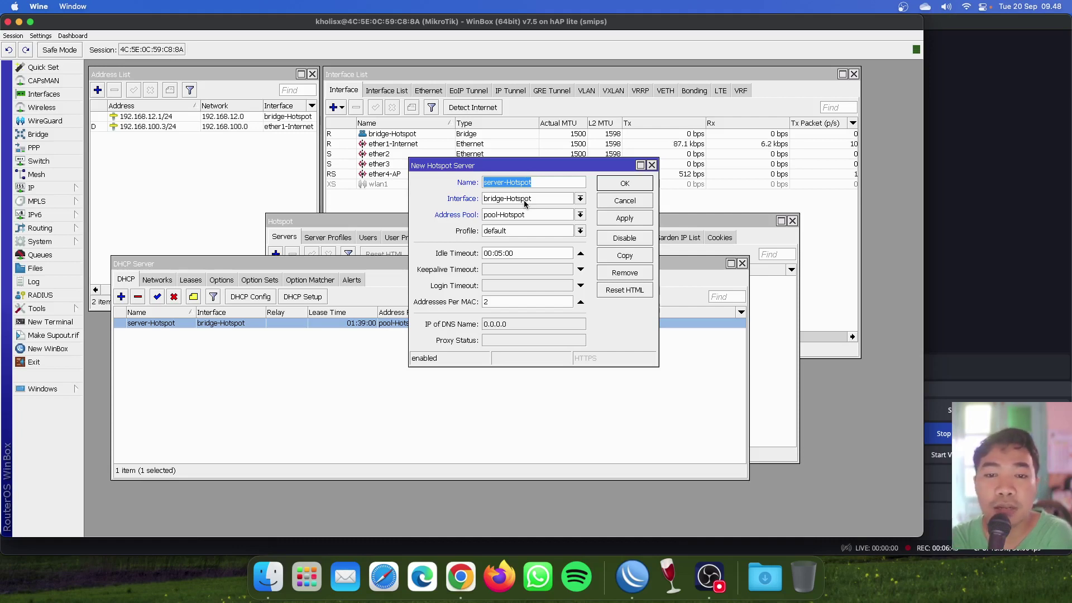
left_click(742, 264)
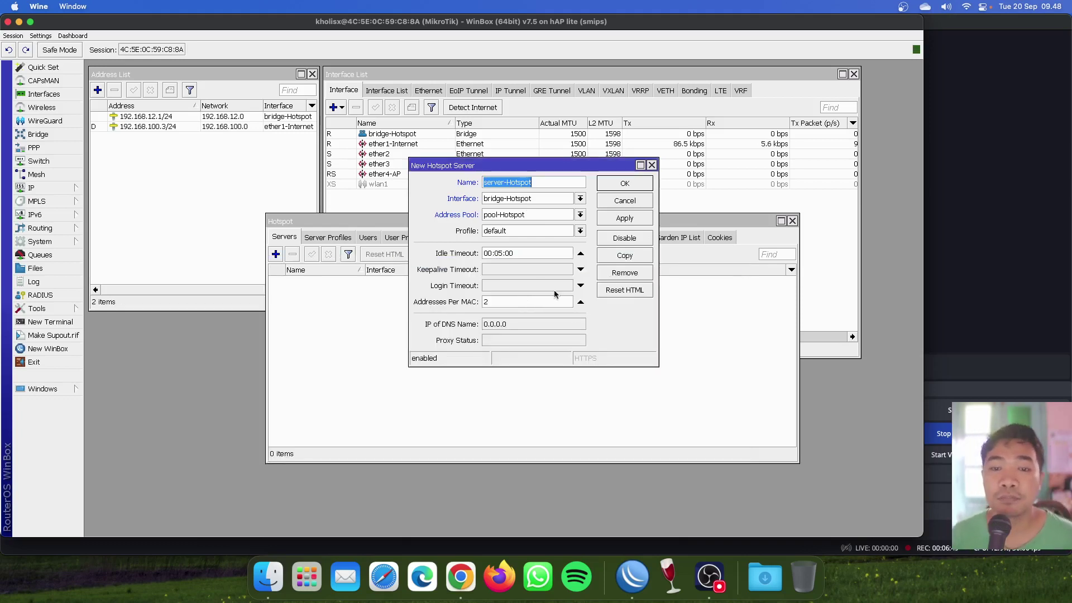
Give server-Hotspot the profile-Hotspot profile, apply, verify DNS name 192.168.12.1, and confirm with OK.
left_click(532, 233)
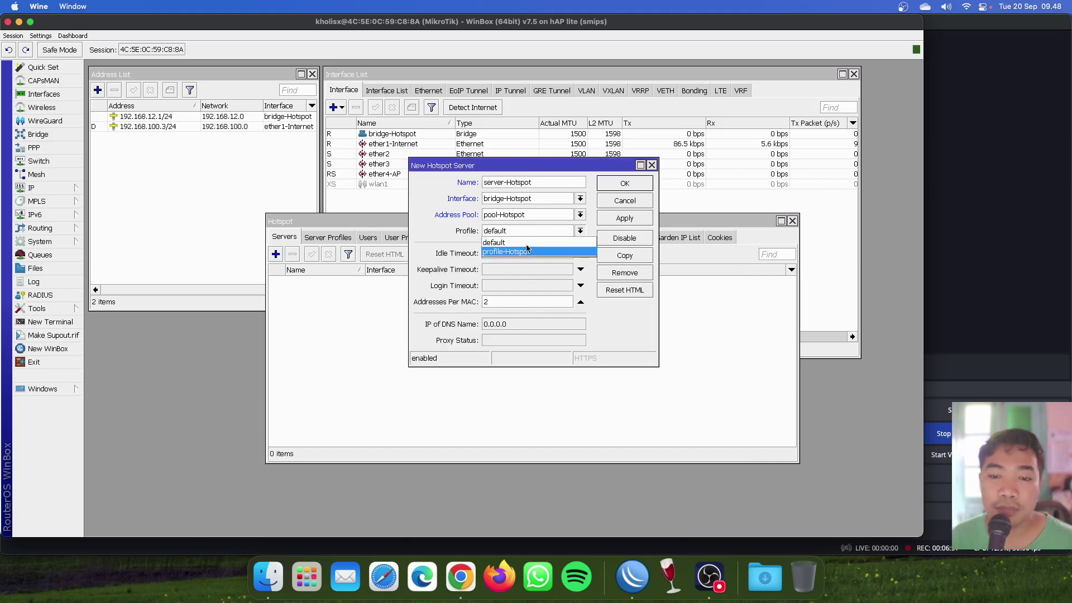
left_click(528, 250)
left_click(539, 254)
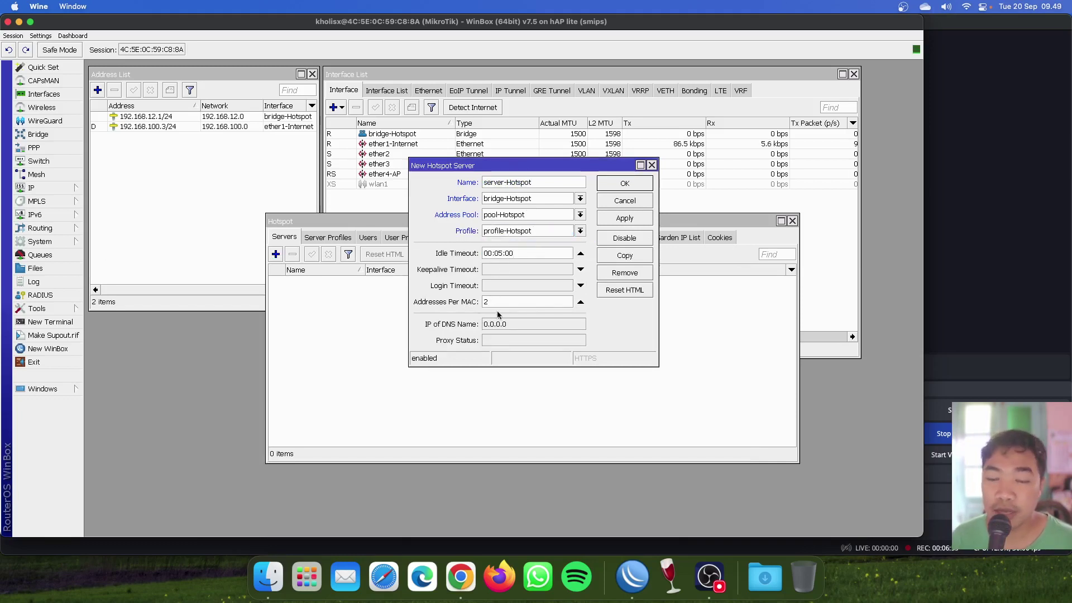
left_click(643, 220)
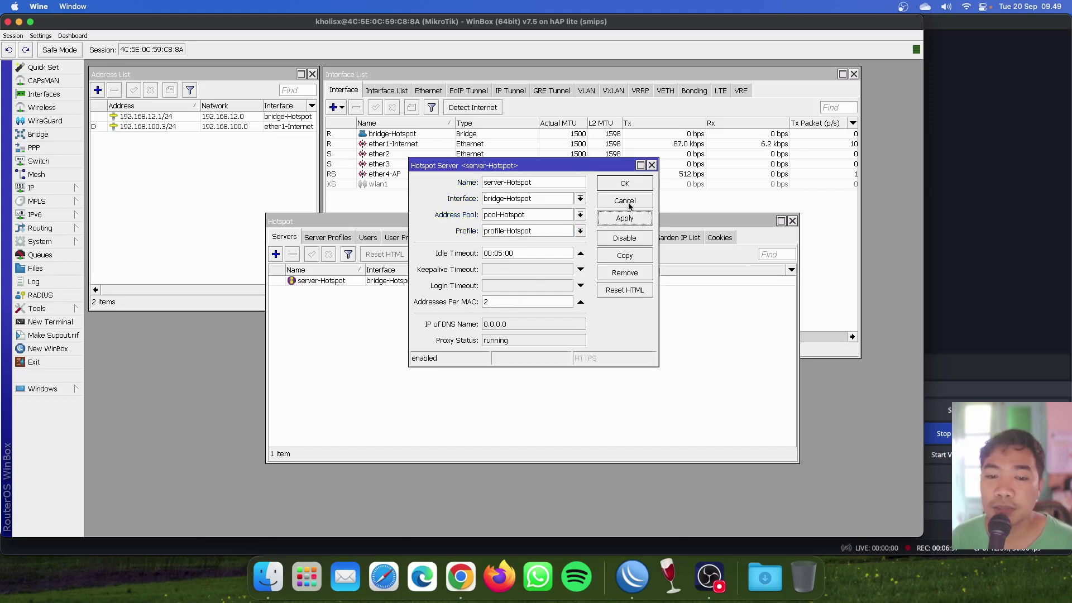
double_click(502, 326)
left_click(502, 329)
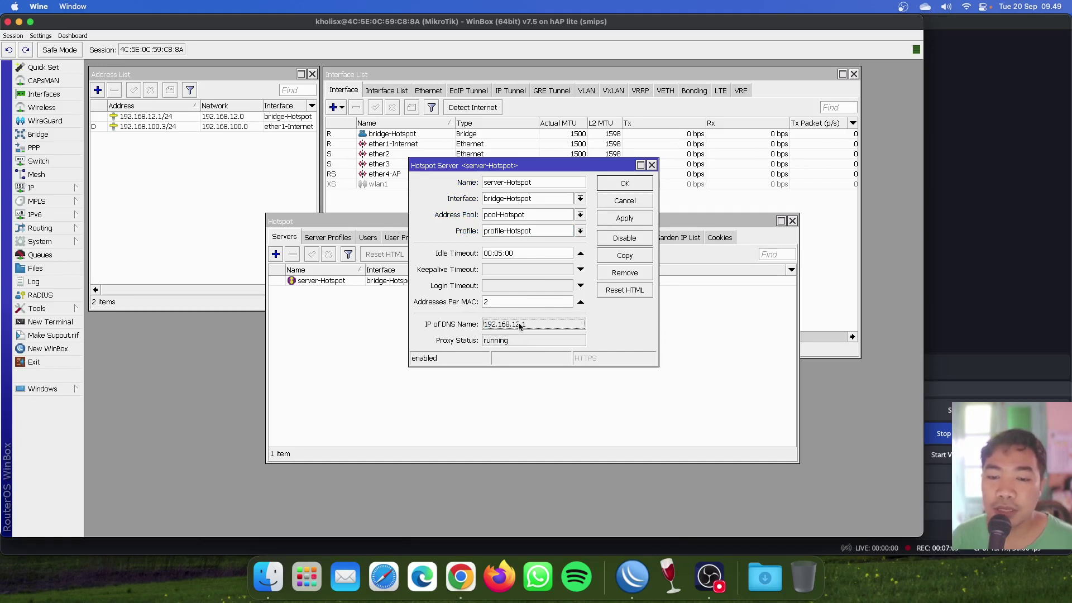
left_click(651, 165)
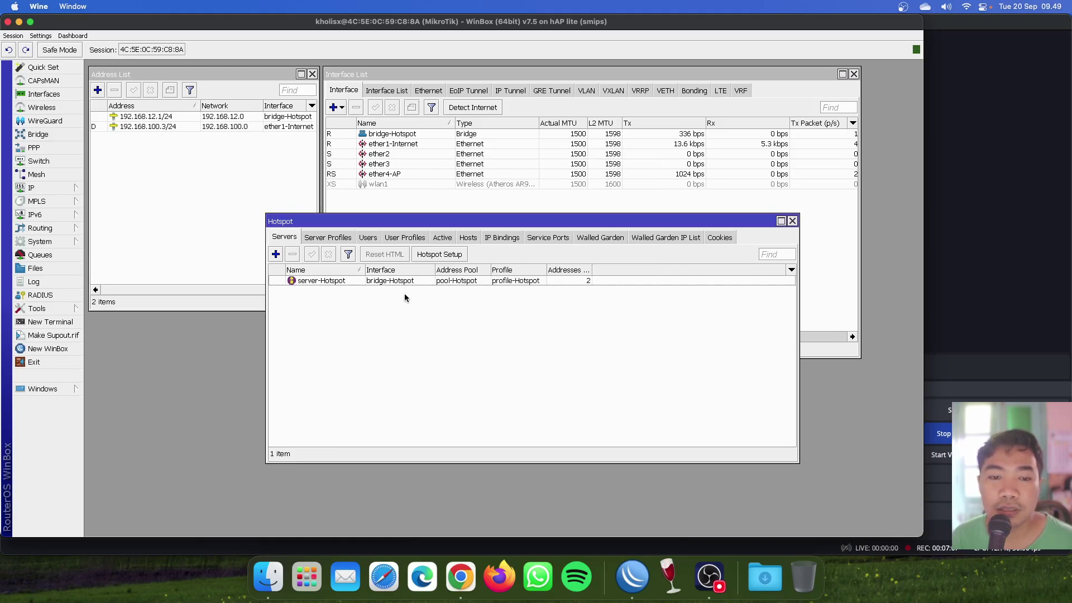
Create user profile 'Admin' with rate limit 2m/2m, then go to the Users list.
left_click(405, 237)
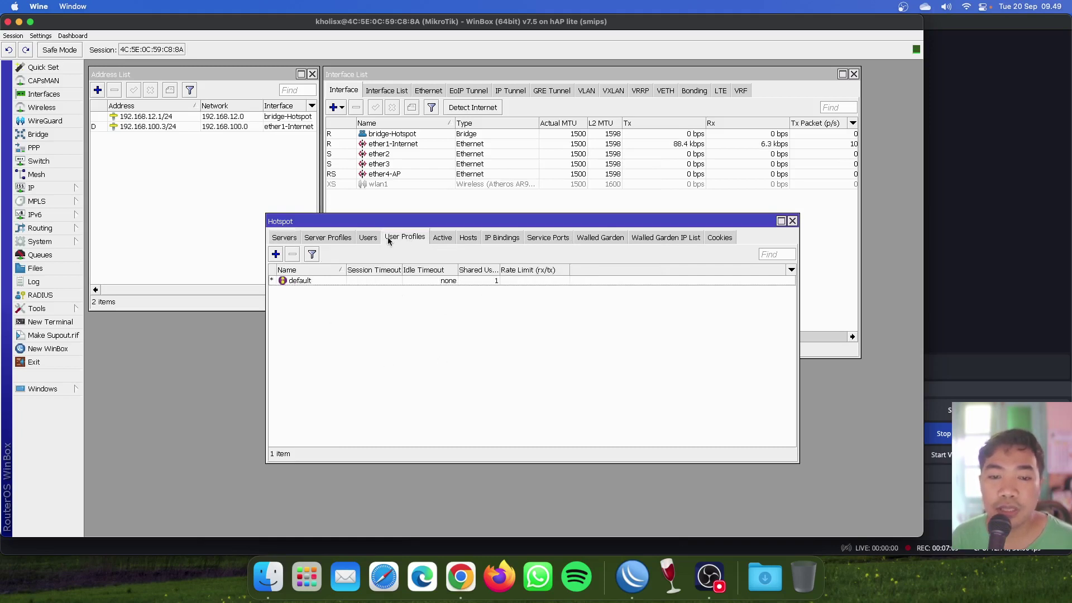
left_click(368, 238)
left_click(403, 237)
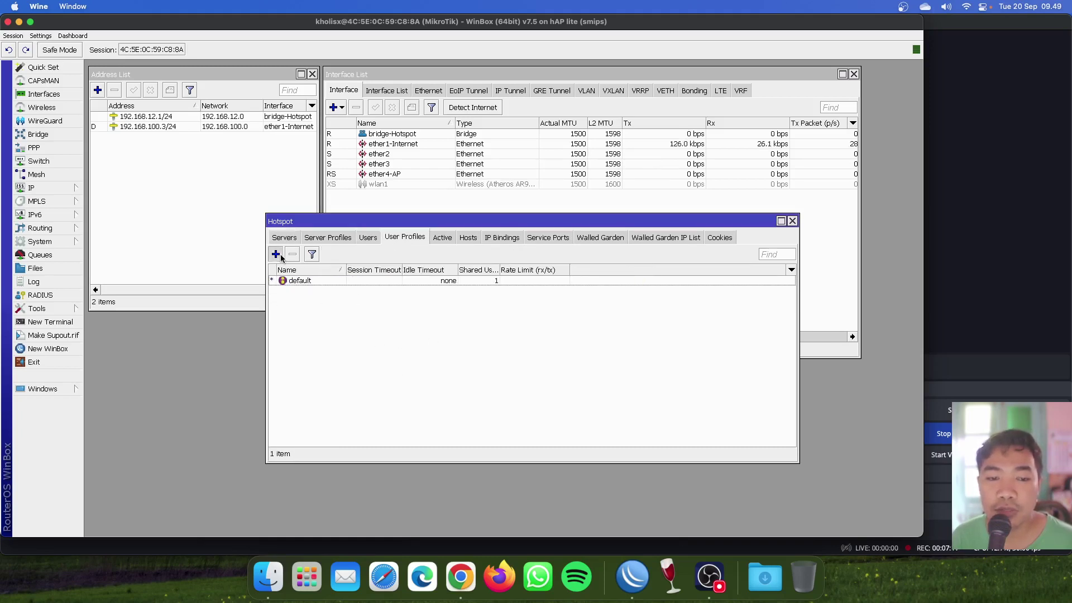
left_click(275, 254)
type("Admin")
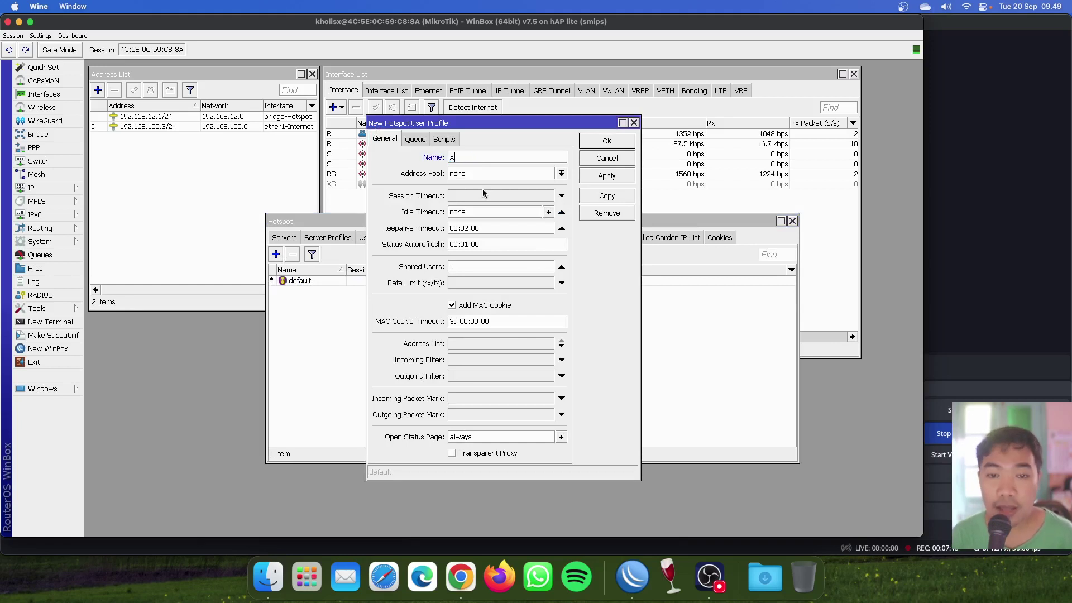
left_click(478, 283)
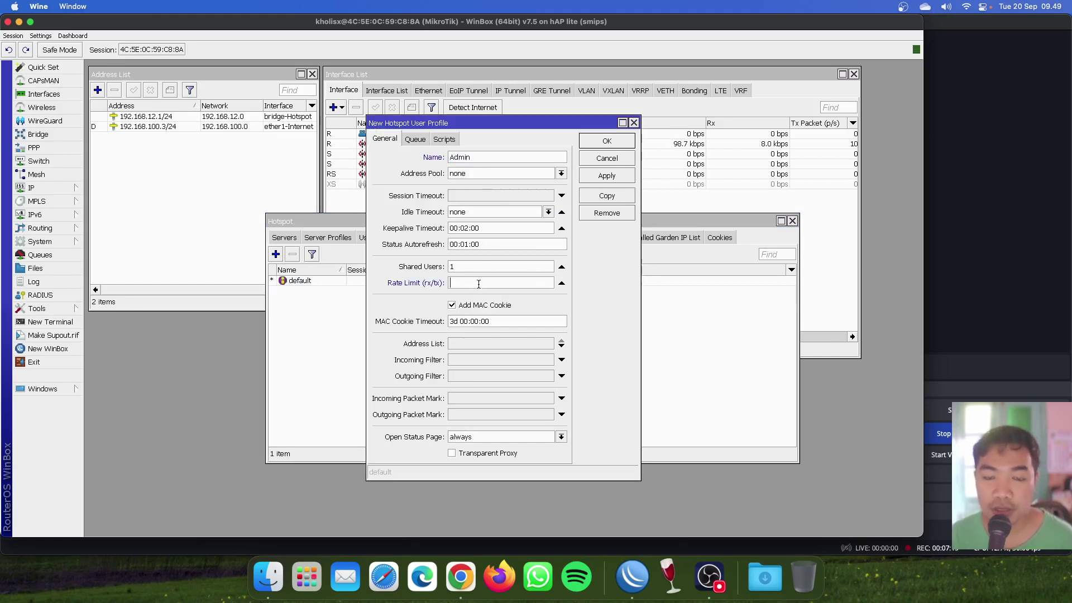
type("2")
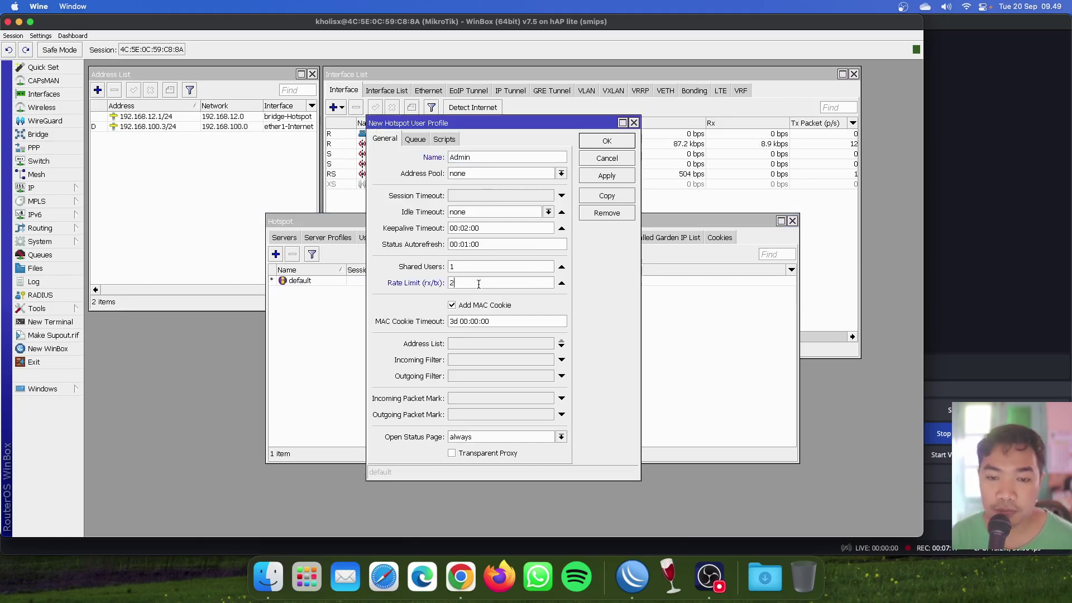
type("m/2m")
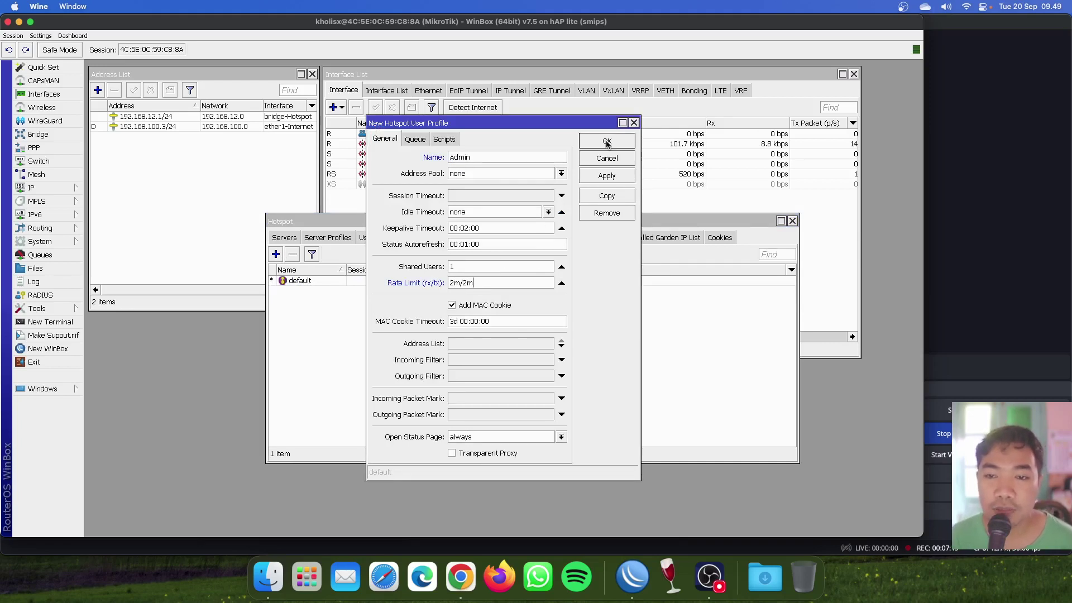
left_click(607, 142)
left_click(366, 237)
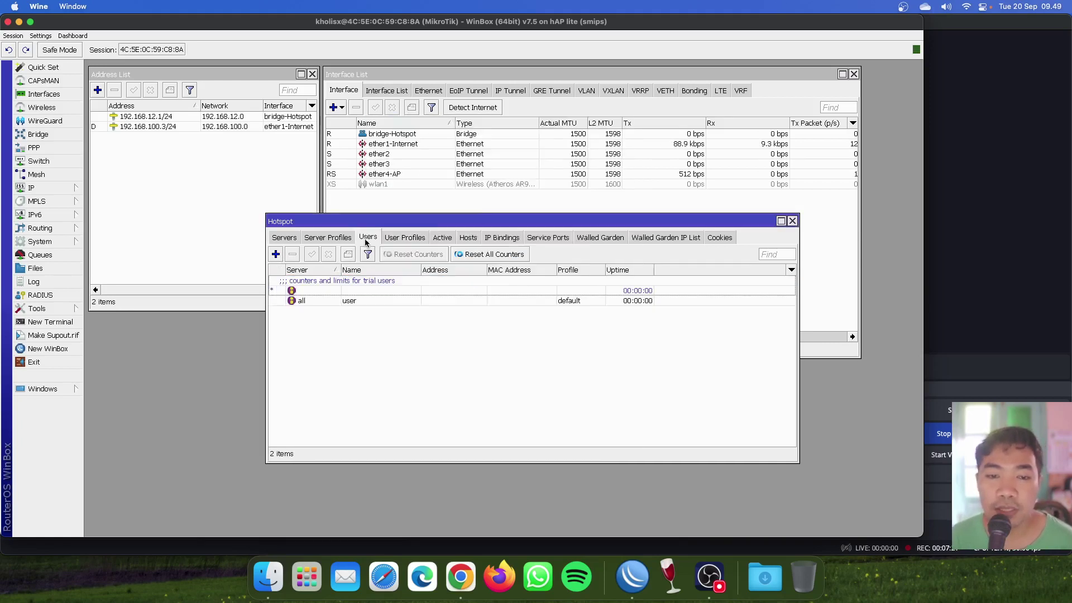
Add a new hotspot user, replacing the default name, and save it.
left_click(275, 254)
double_click(503, 263)
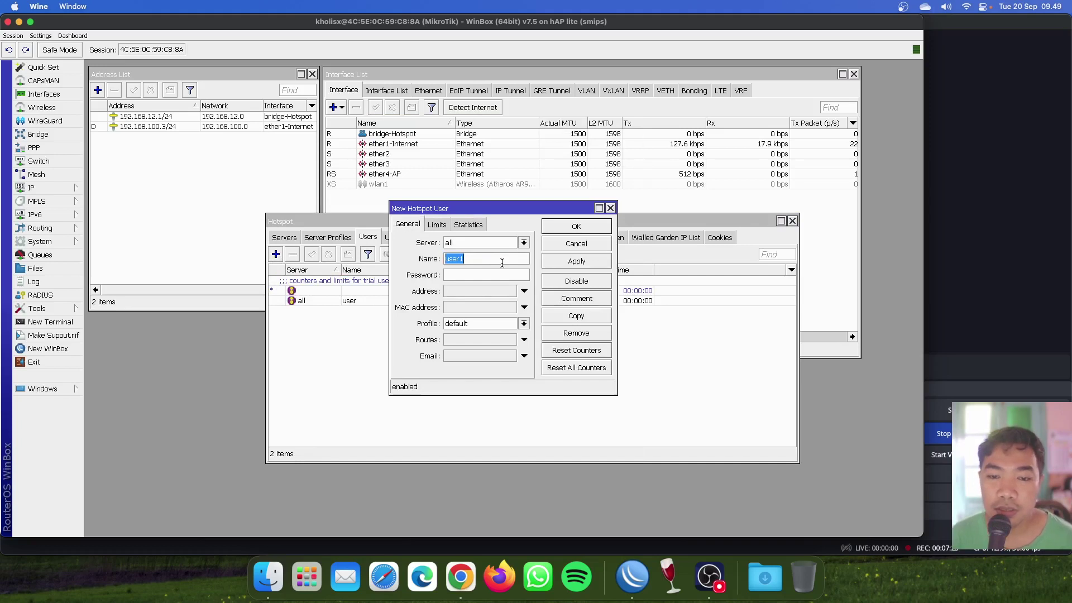
type("kholis")
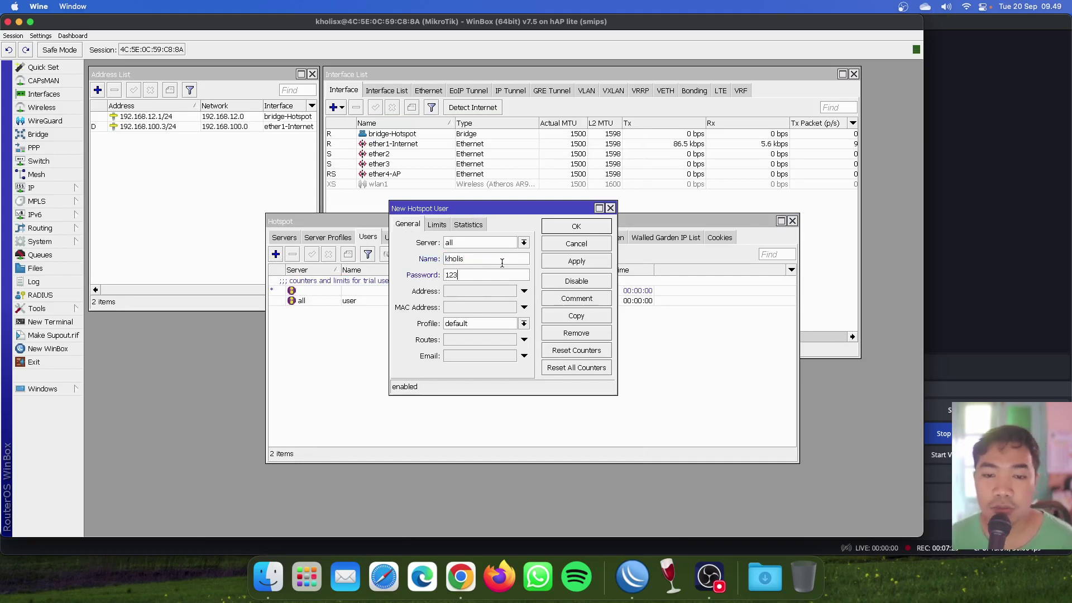
left_click(586, 231)
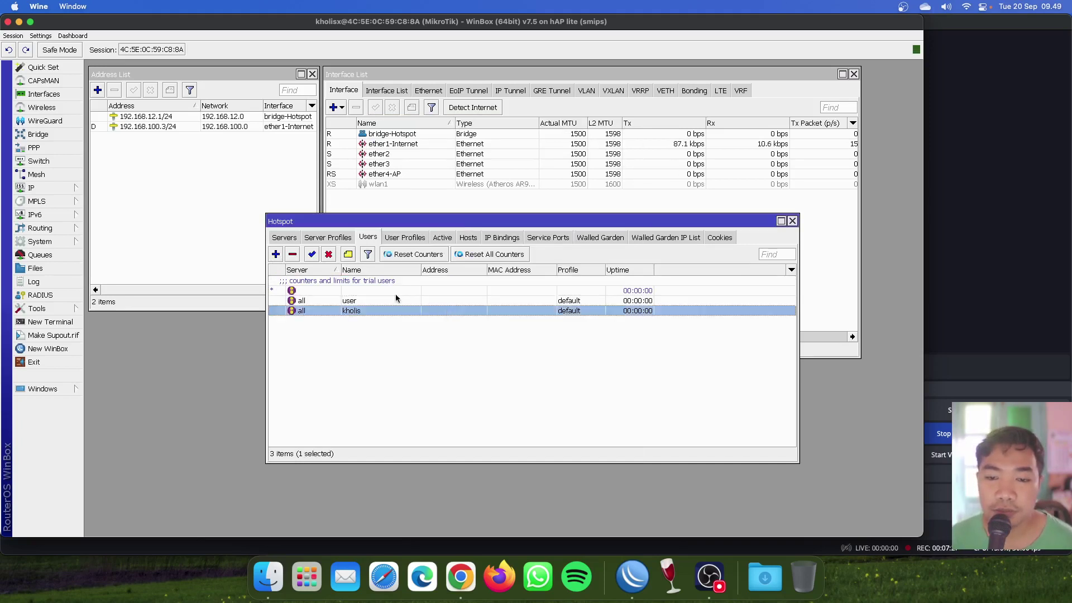
Turn on inline comments and add the Password column to the users list.
right_click(444, 332)
left_click(478, 357)
right_click(426, 335)
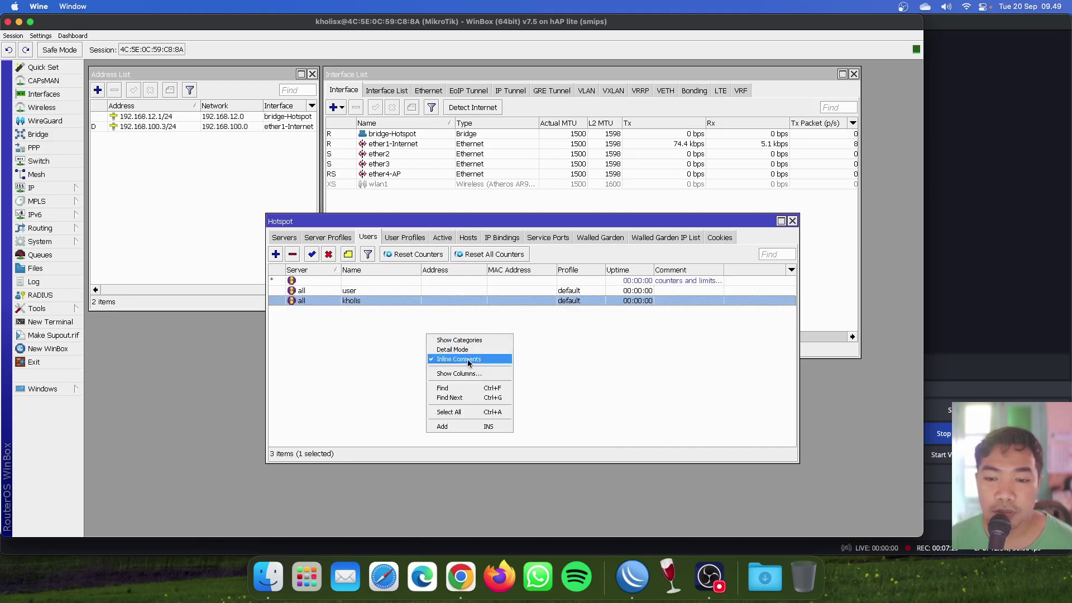
left_click(469, 373)
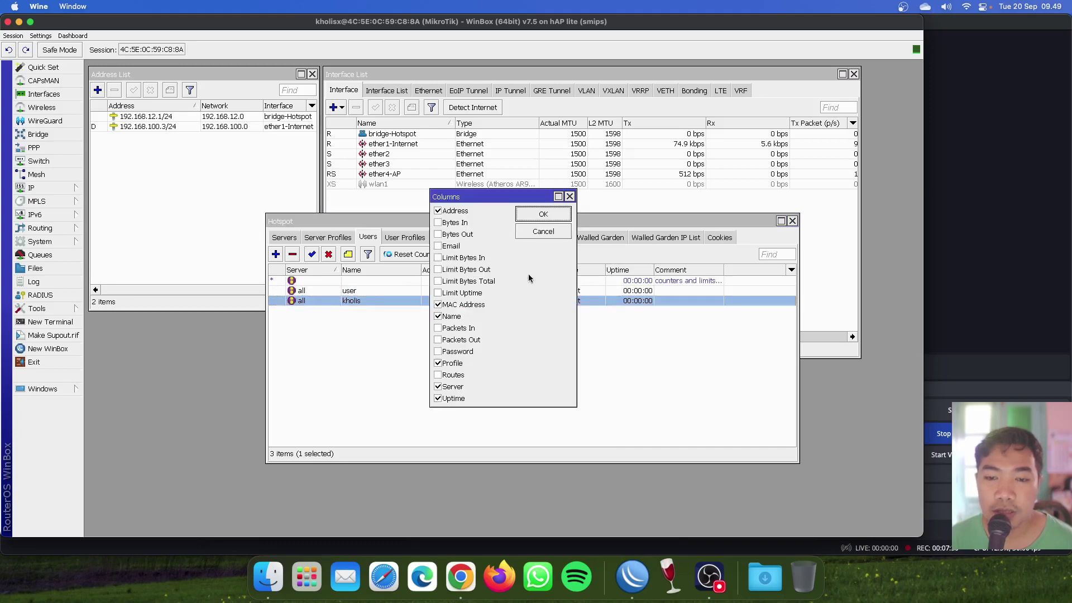
left_click(457, 352)
left_click(542, 215)
Assign the Admin profile to the new hotspot user and confirm.
left_click(435, 291)
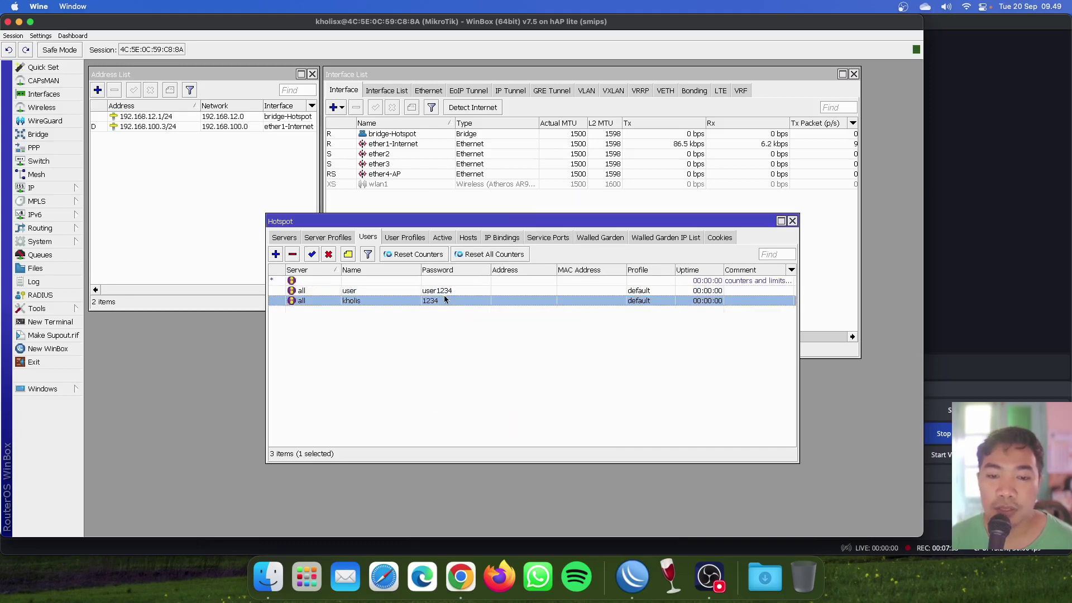
double_click(448, 300)
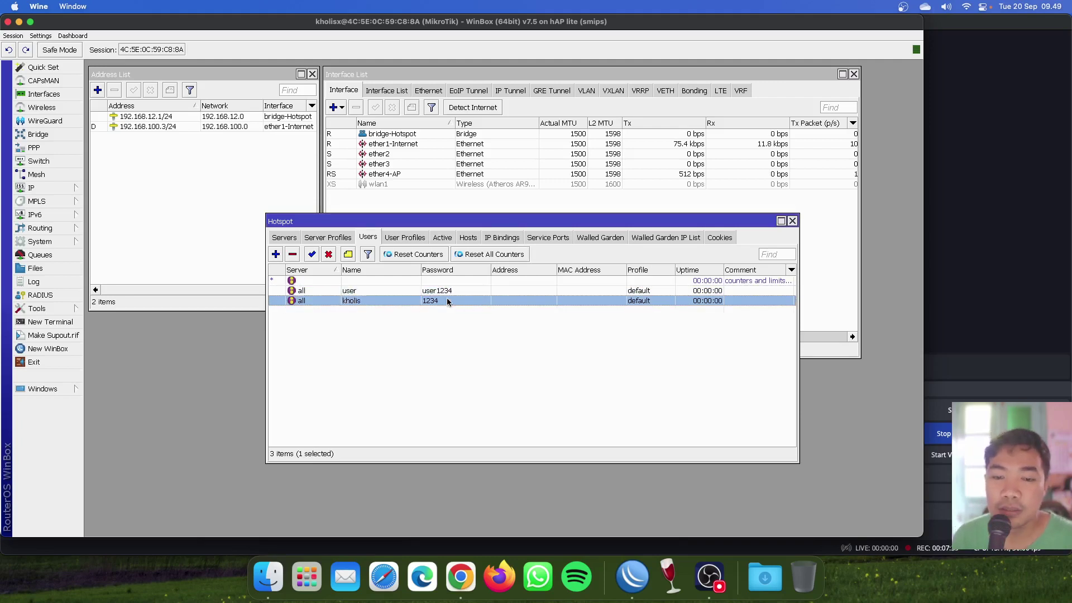
left_click(485, 322)
left_click(474, 340)
left_click(576, 260)
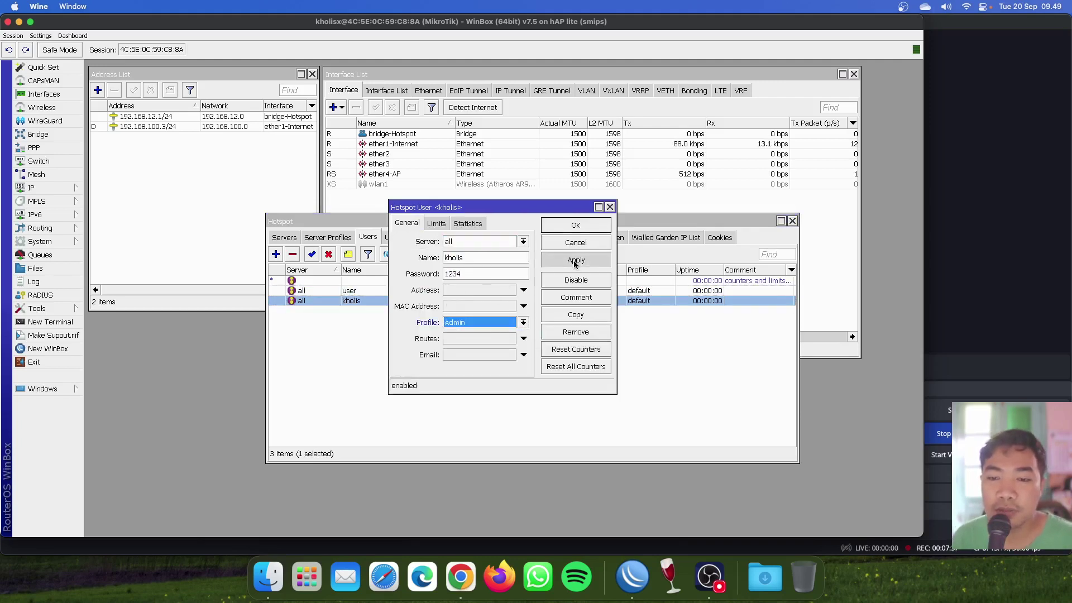
left_click(575, 225)
left_click(541, 289)
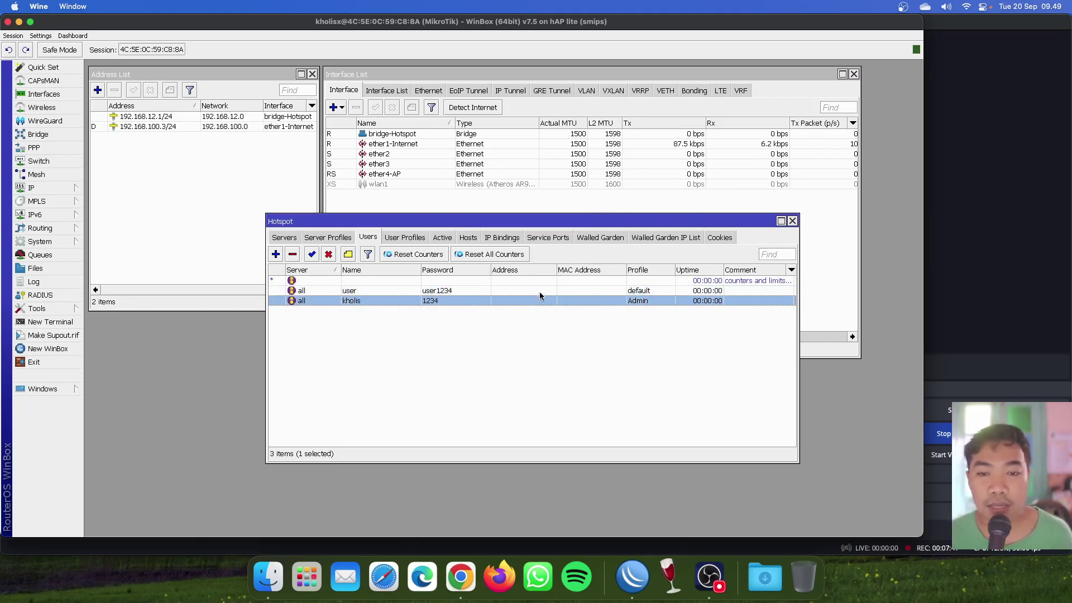
left_click_drag(499, 228, 450, 221)
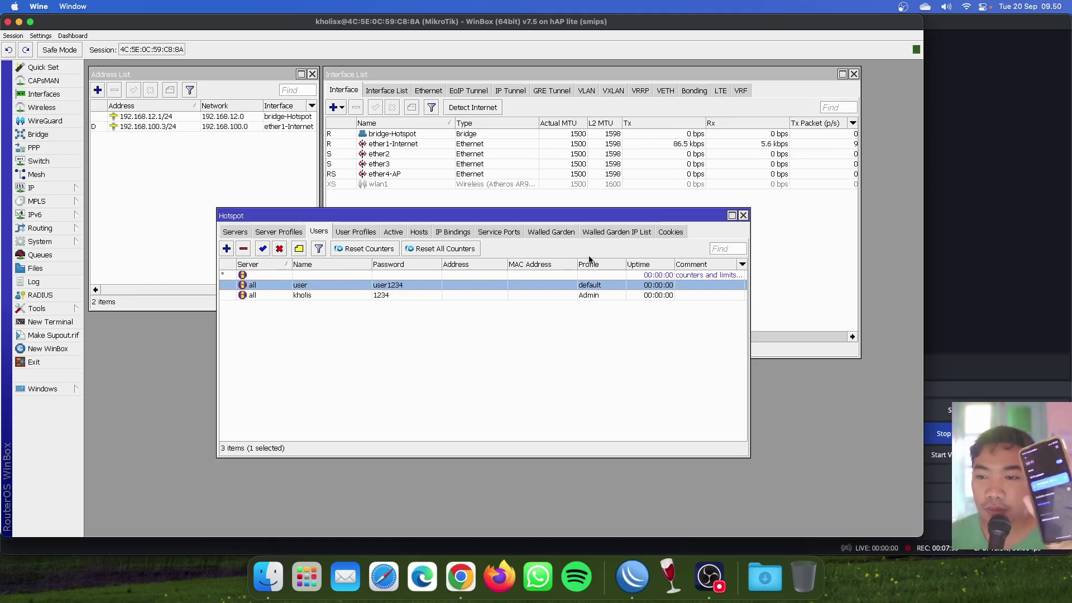
left_click_drag(922, 258, 726, 254)
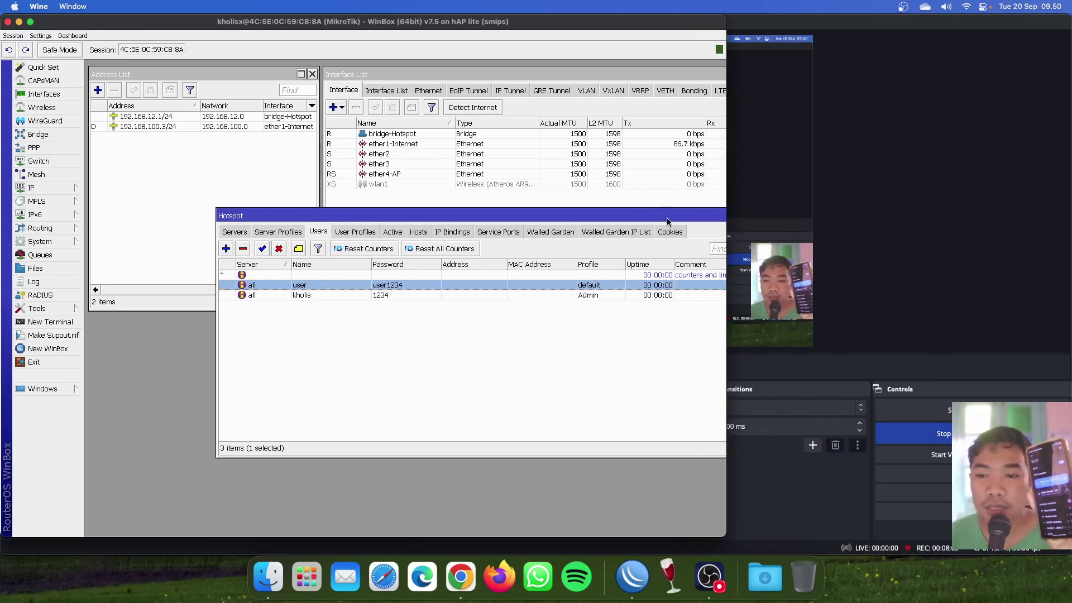
left_click_drag(667, 215, 568, 235)
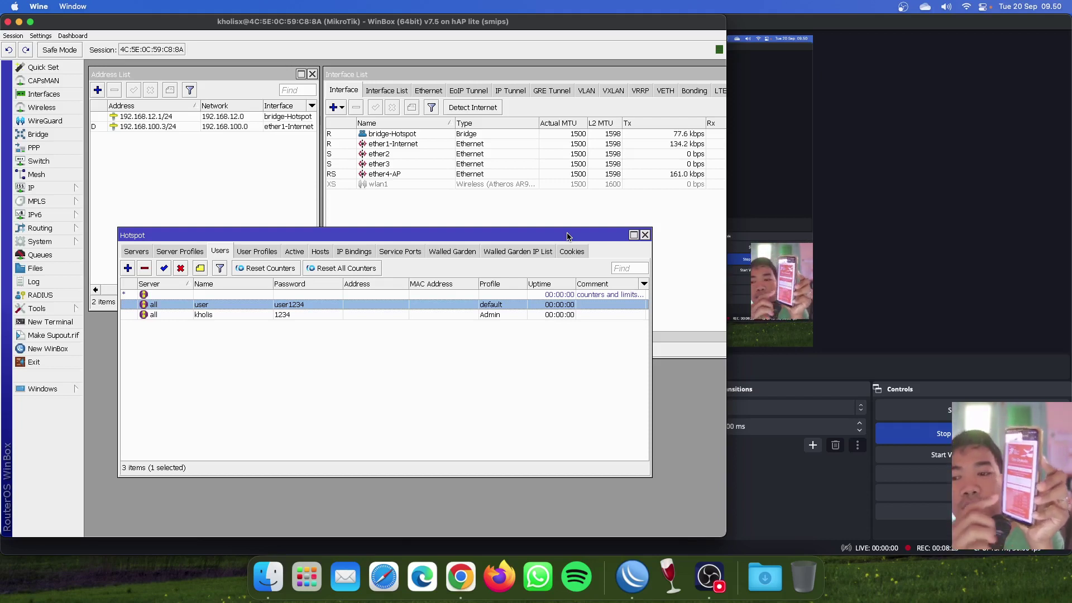
Show the Hosts tab and compare hosts 192.168.12.253 and 192.168.12.254.
left_click(315, 252)
left_click(279, 306)
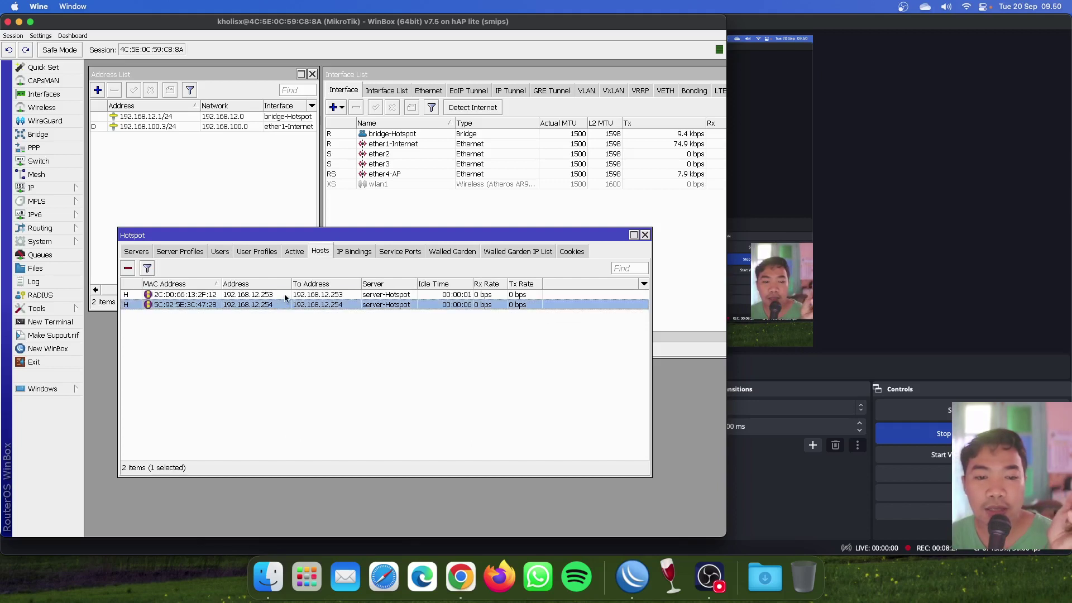
left_click(290, 296)
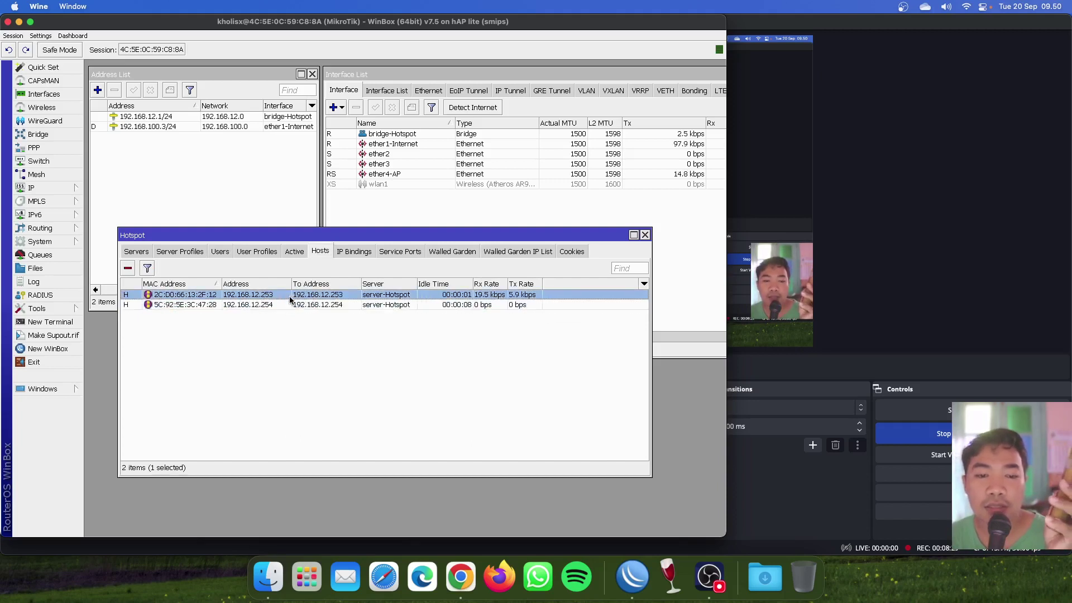
left_click(287, 304)
left_click(287, 297)
left_click(287, 303)
left_click(287, 298)
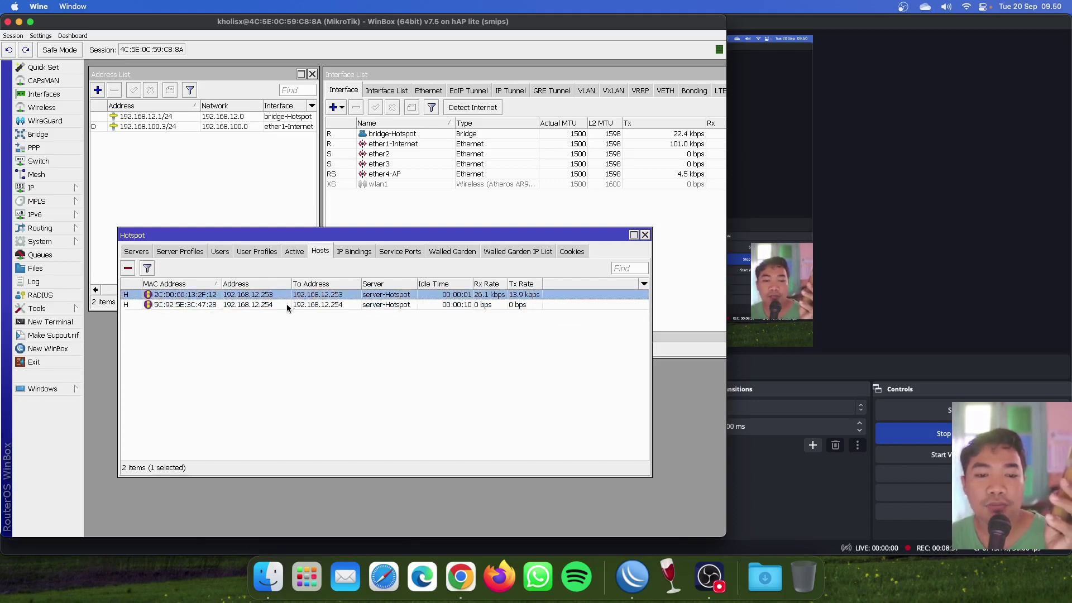
left_click(287, 303)
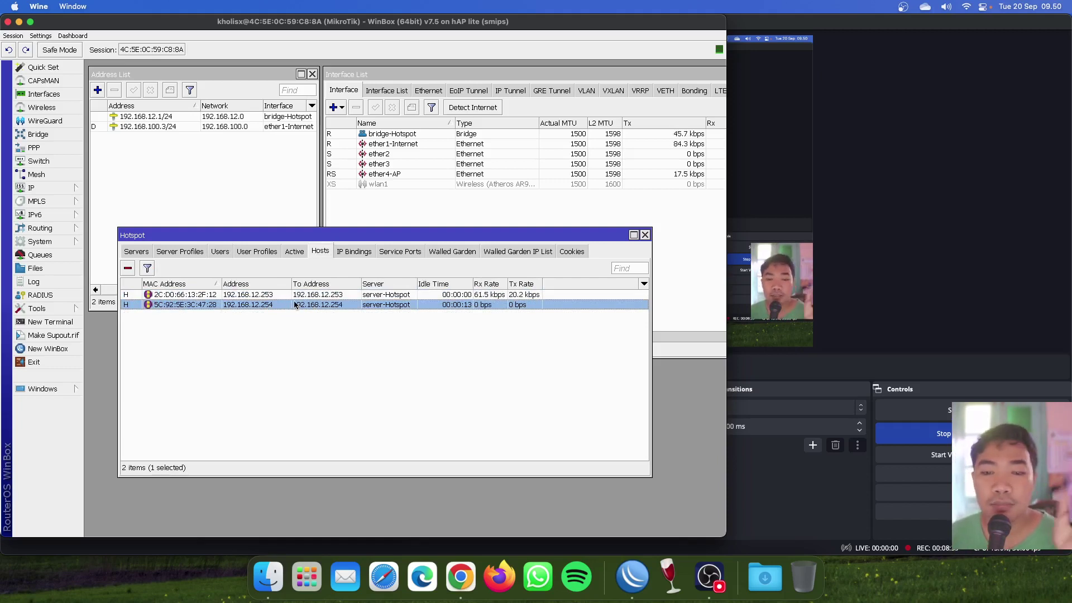
left_click(296, 297)
left_click(296, 303)
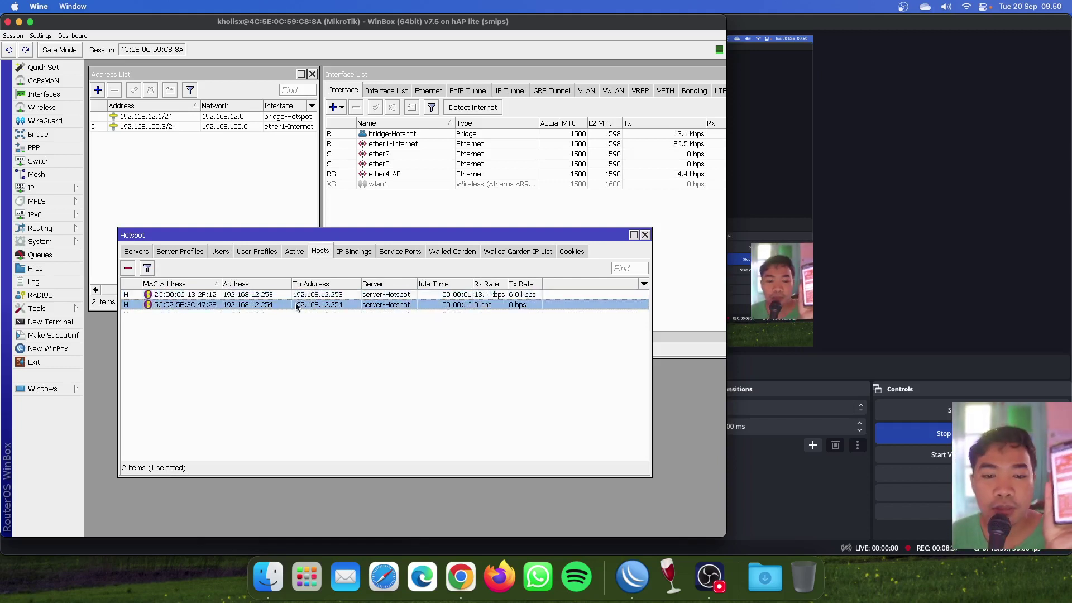
left_click(298, 298)
left_click(298, 306)
left_click(300, 300)
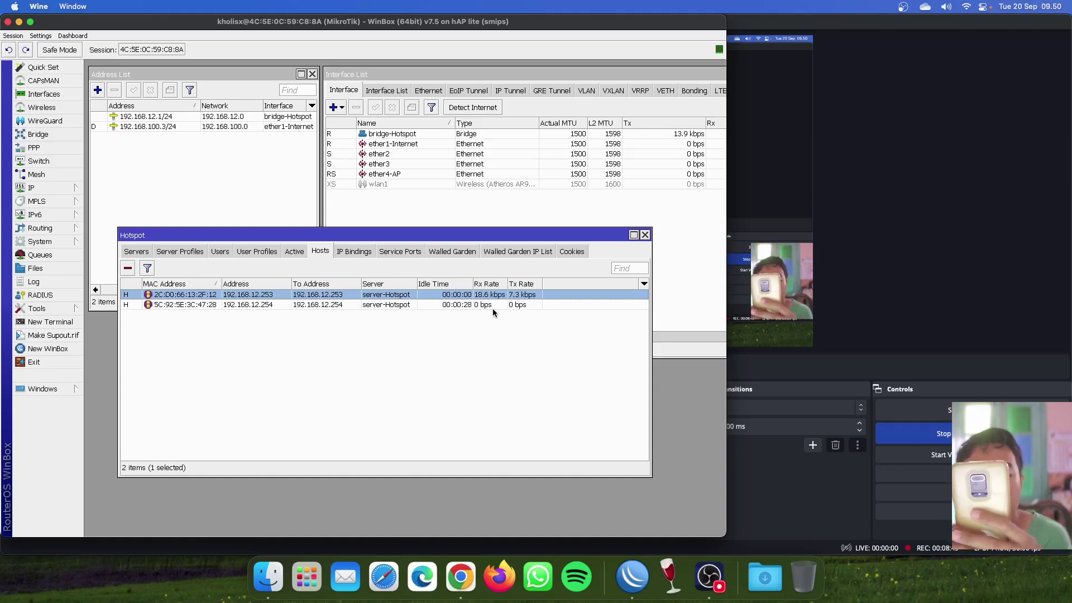
Open the Log, arrange it beside the Hotspot window, then raise the Hosts list.
left_click(34, 282)
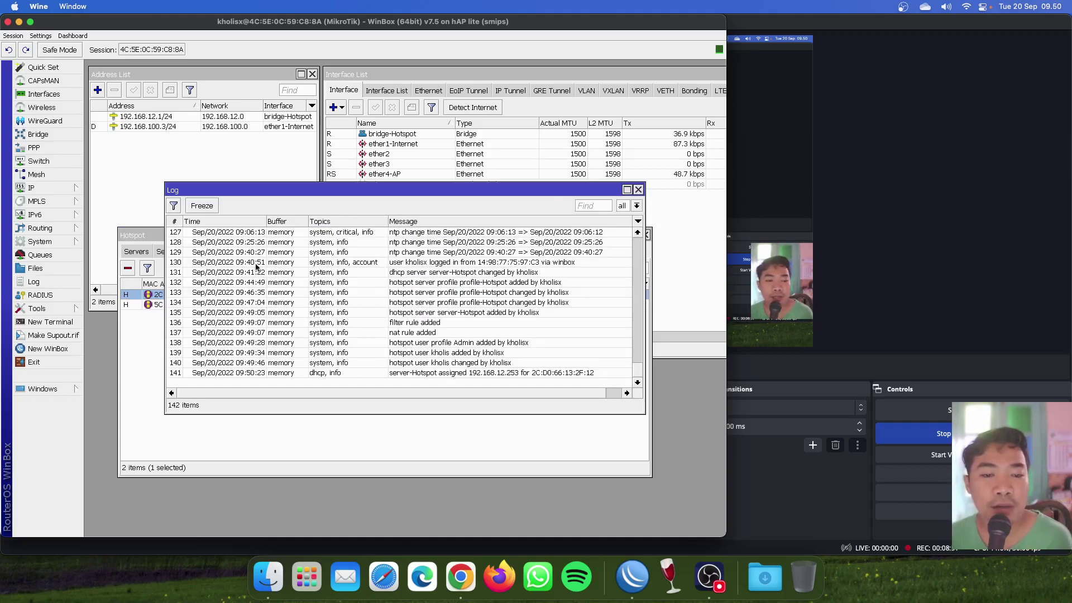
left_click_drag(449, 196, 445, 292)
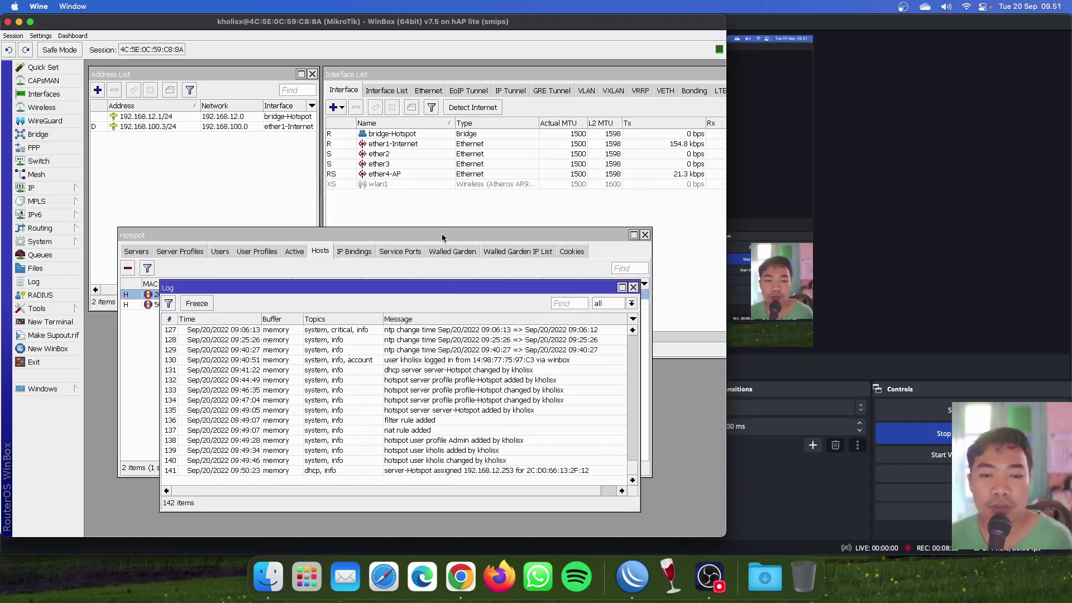
left_click_drag(441, 236, 421, 196)
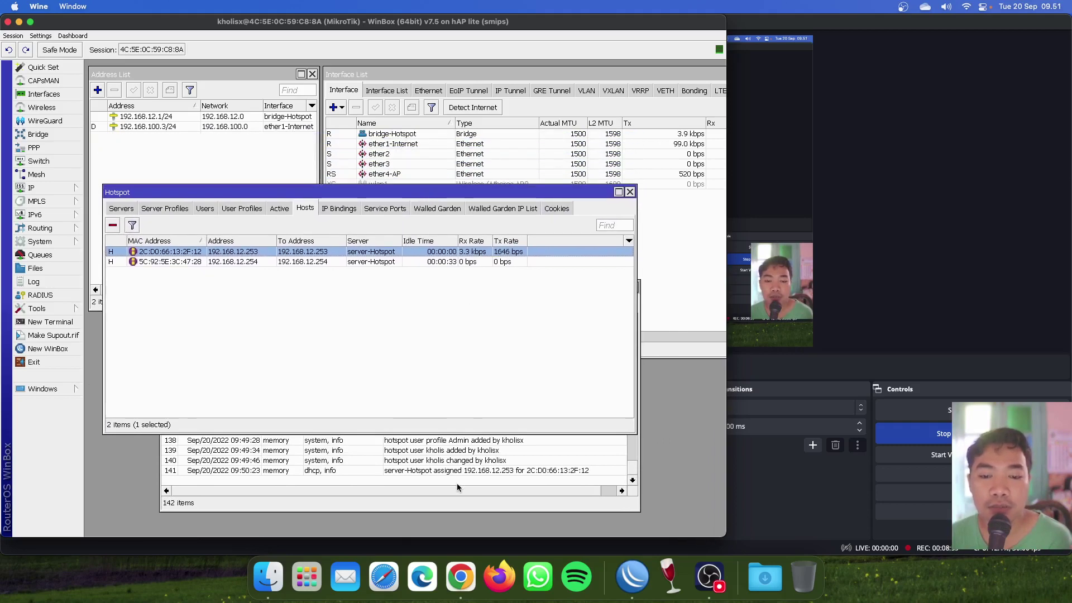
left_click(458, 485)
left_click_drag(473, 289, 474, 293)
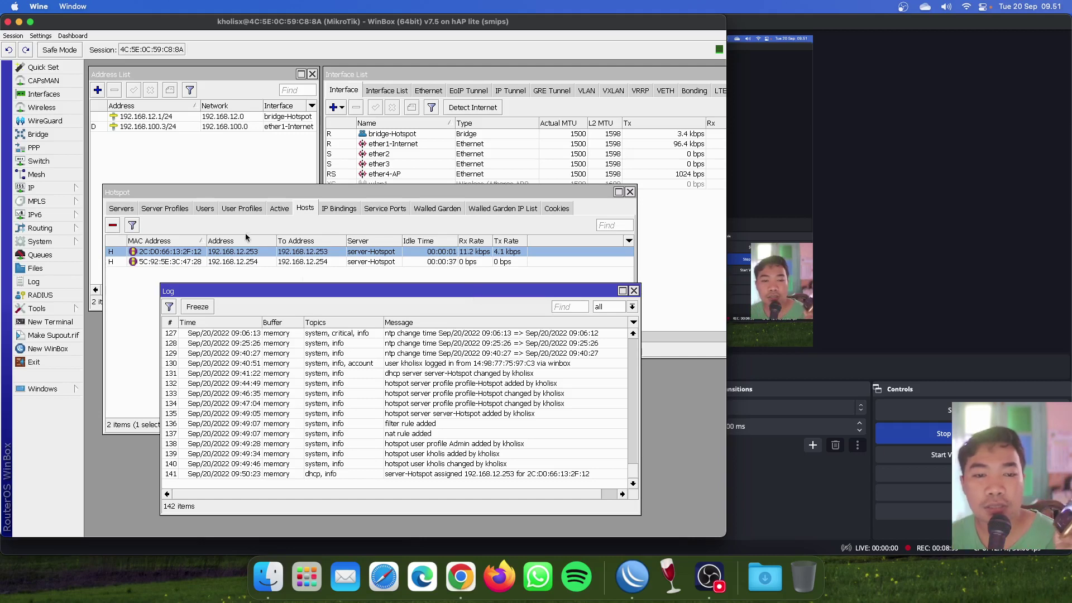
left_click(110, 271)
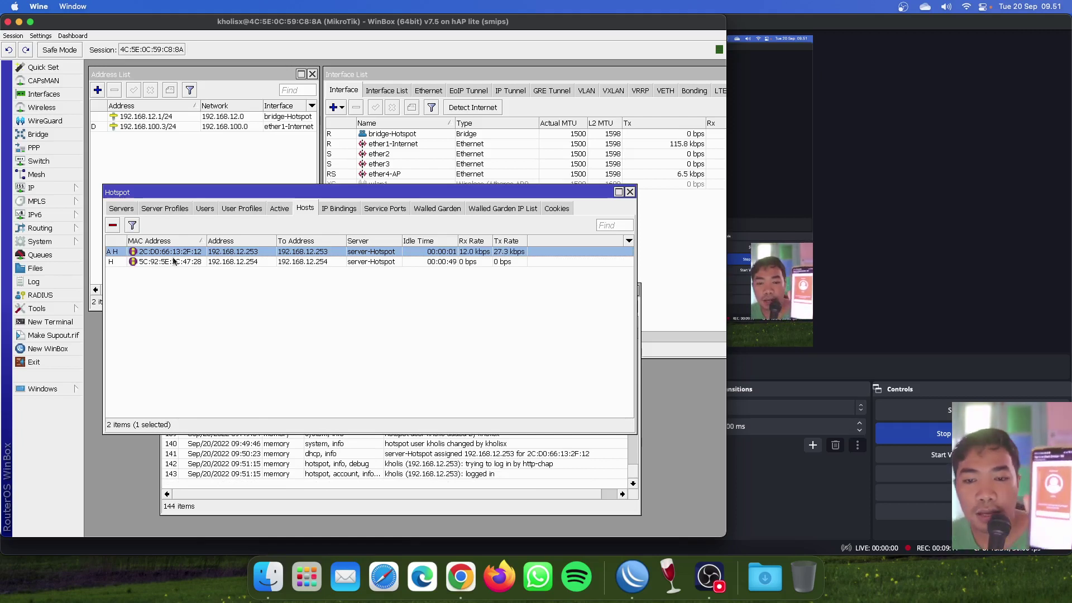
Show the Active sessions and select the user logged in from 192.168.12.253.
left_click(280, 209)
left_click(287, 253)
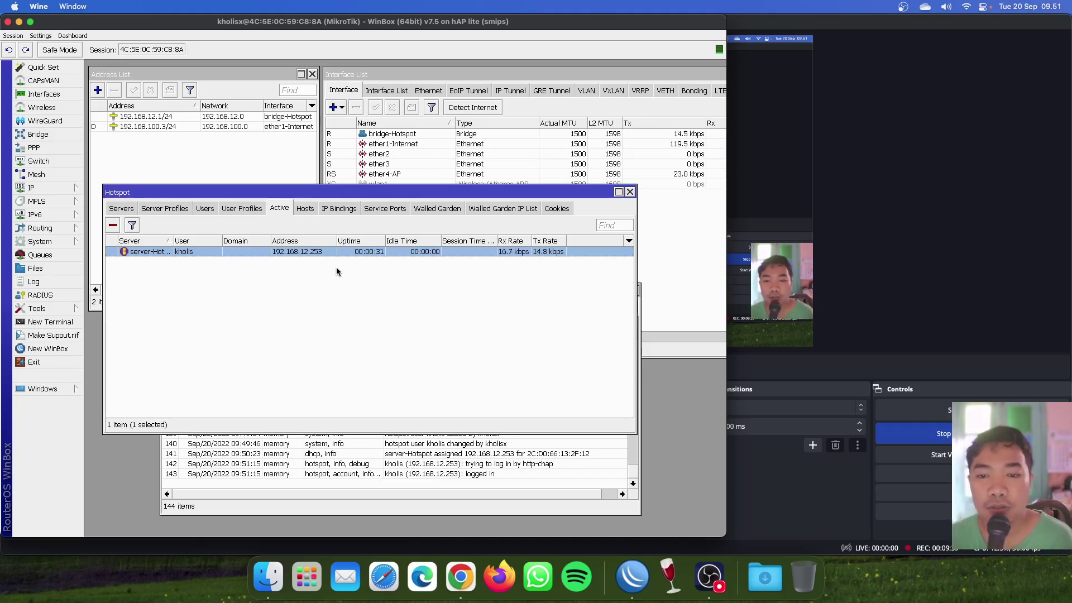
left_click_drag(310, 192, 309, 185)
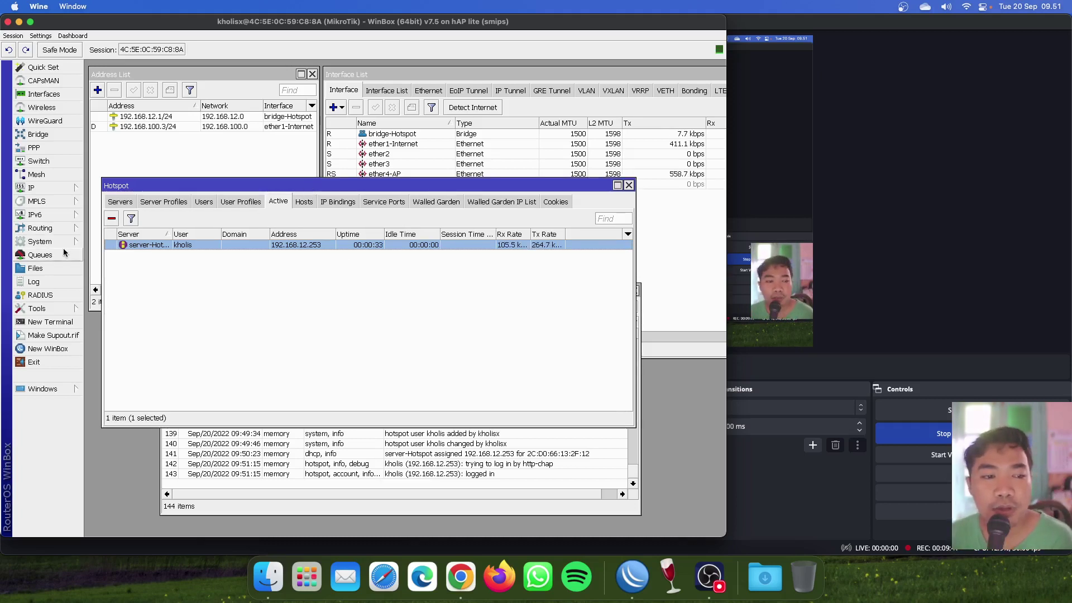
Open the Queue List, move it aside and widen its Name column.
left_click(39, 255)
left_click_drag(380, 182, 410, 223)
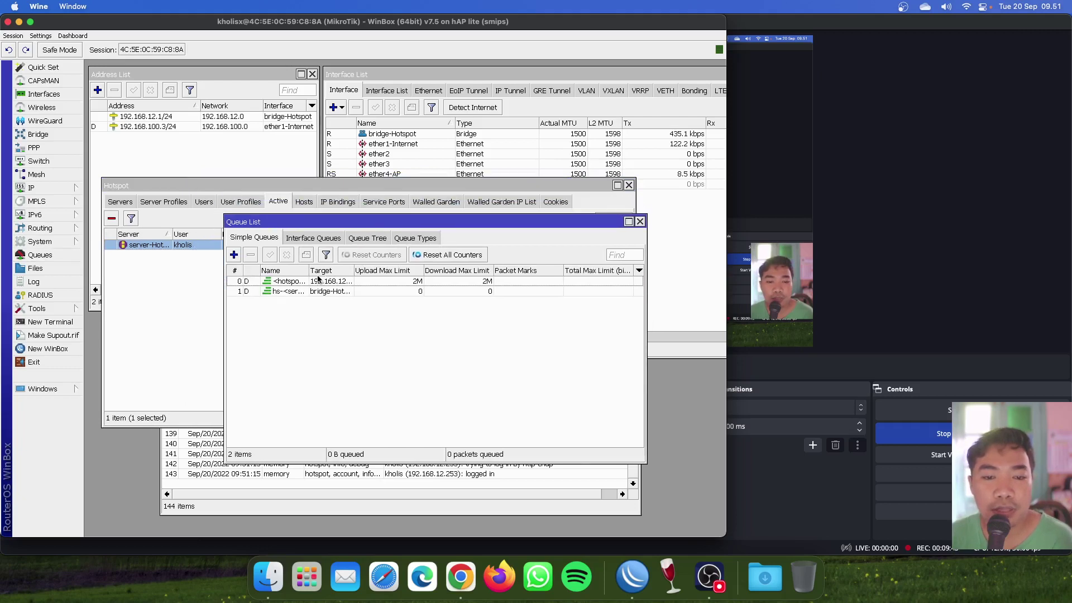
left_click_drag(309, 271, 339, 273)
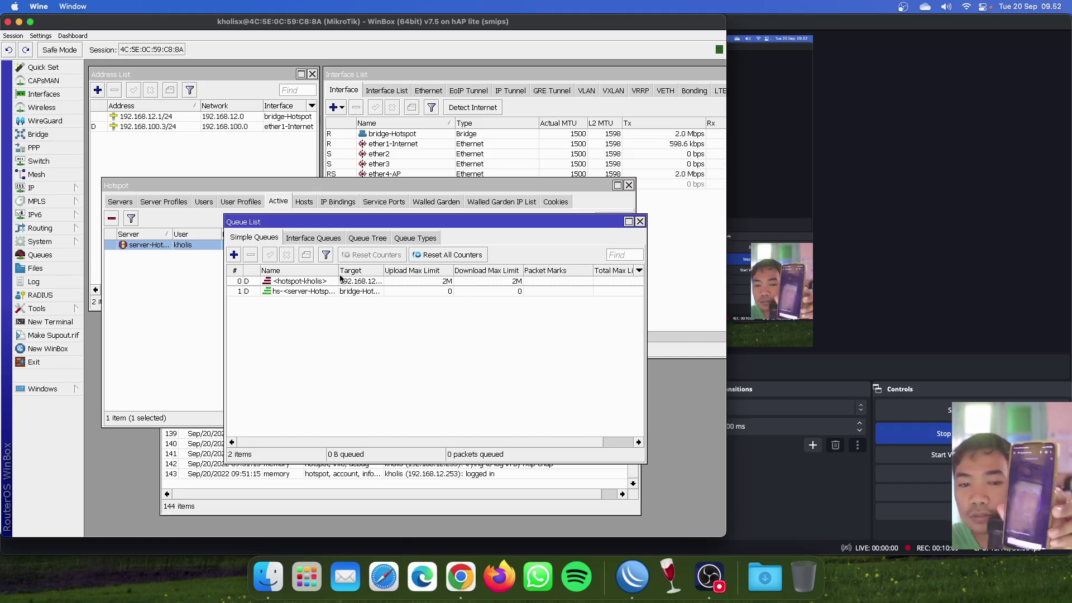
View the hotspot user's queue traffic graph, widen the WinBox window, then close the queue.
double_click(340, 279)
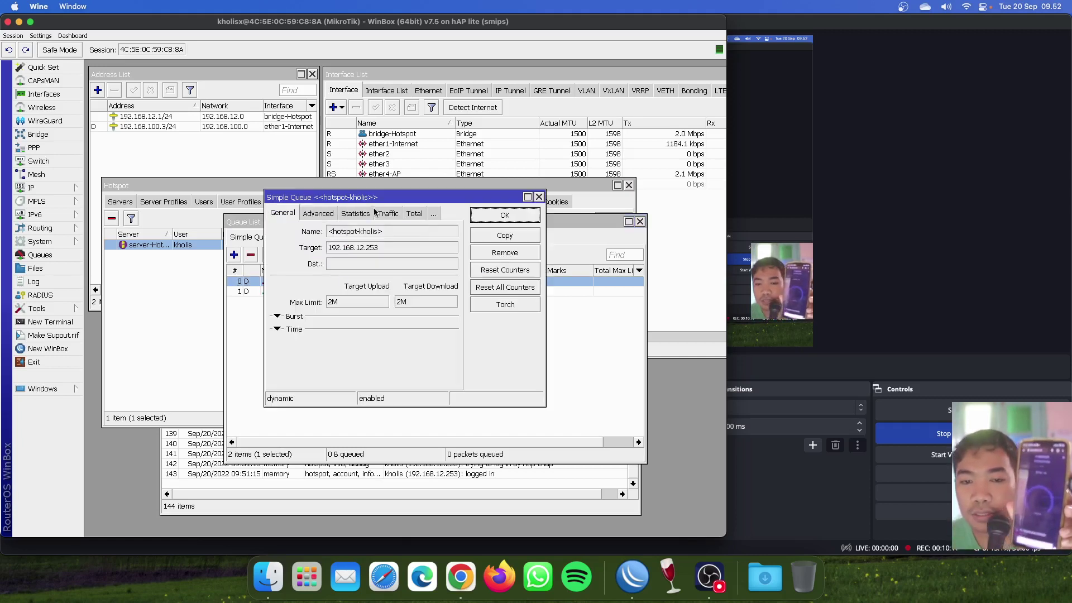
left_click(382, 215)
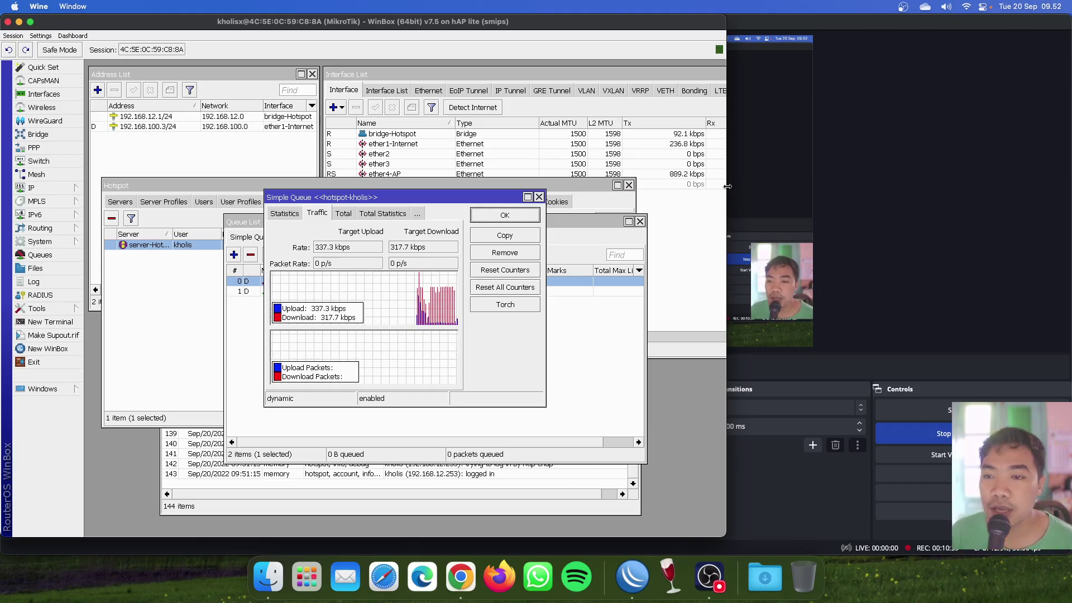
left_click_drag(726, 188, 1063, 190)
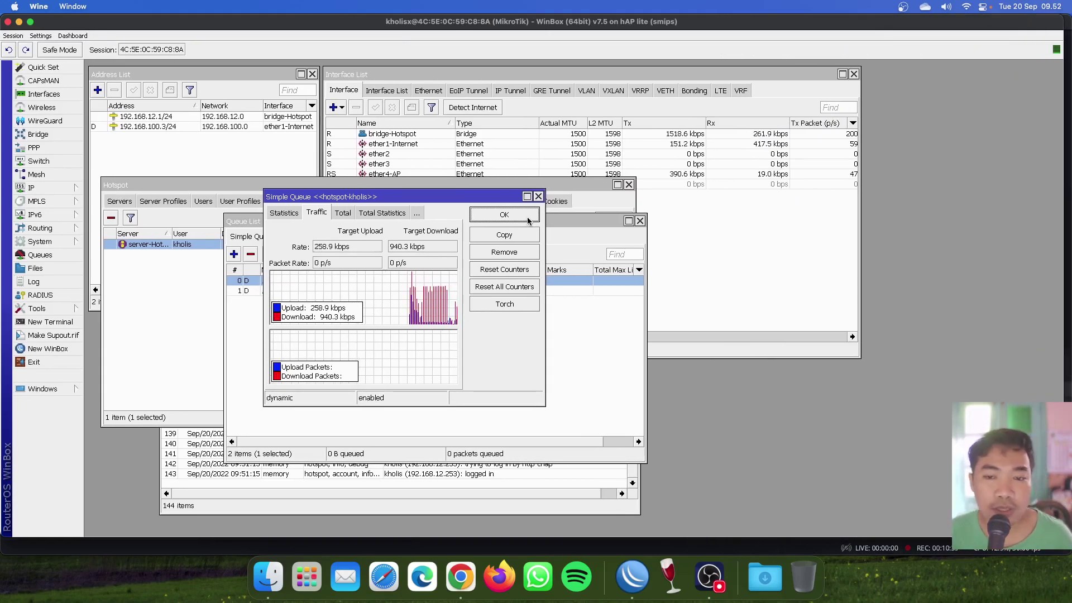
left_click(505, 215)
Close the Queue List, Hotspot and Log windows and reopen IP > Hotspot.
left_click(640, 221)
left_click(629, 184)
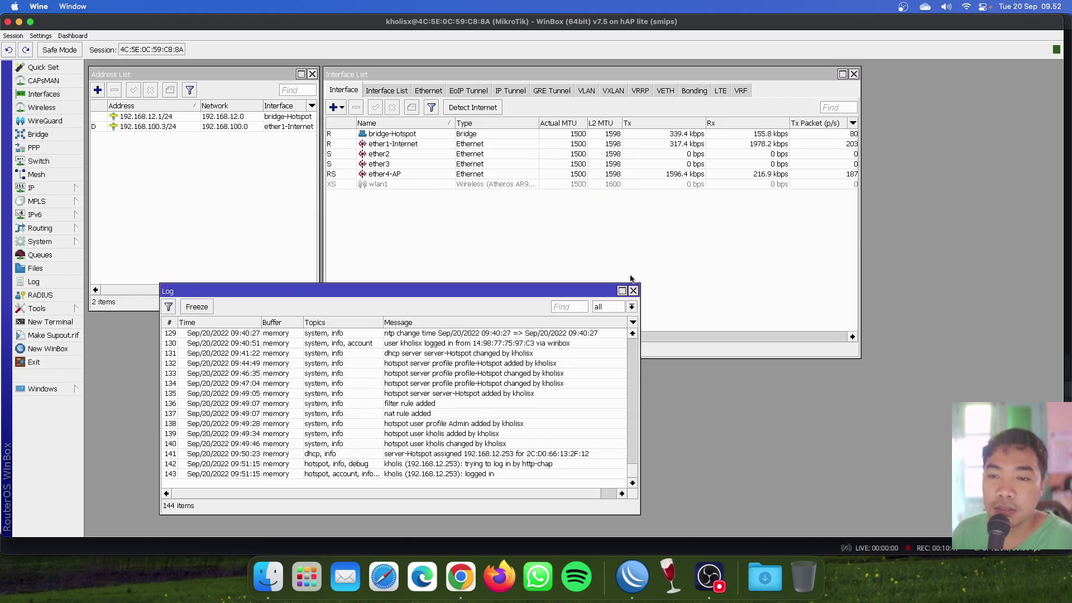
left_click(634, 288)
left_click(63, 189)
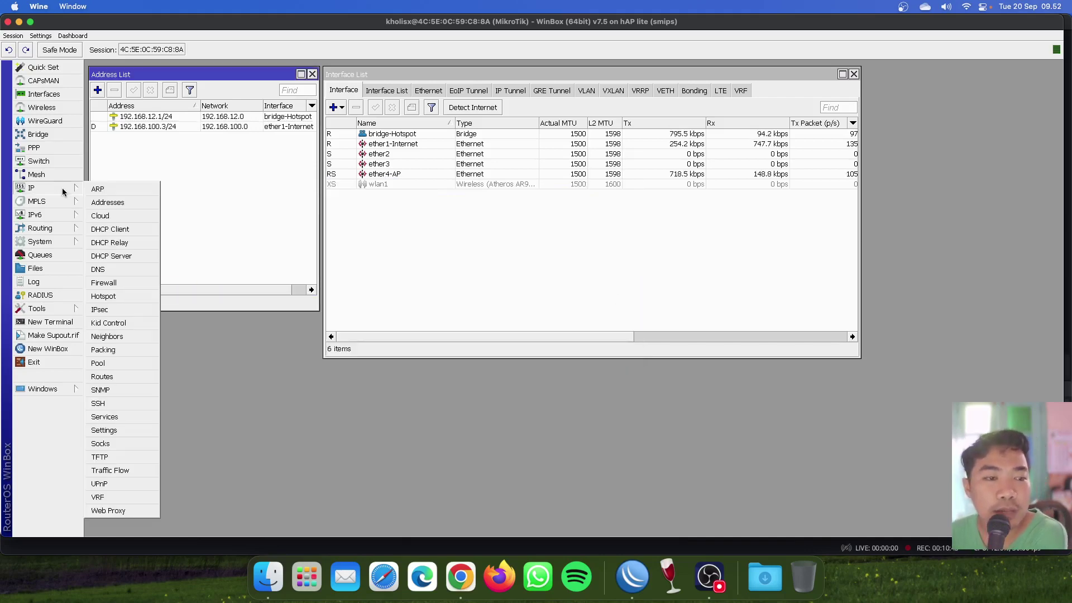
left_click(110, 297)
Open profile-Hotspot and check its address 192.168.12.1 and DNS name omzombie.net.
left_click_drag(362, 186, 445, 252)
left_click(245, 268)
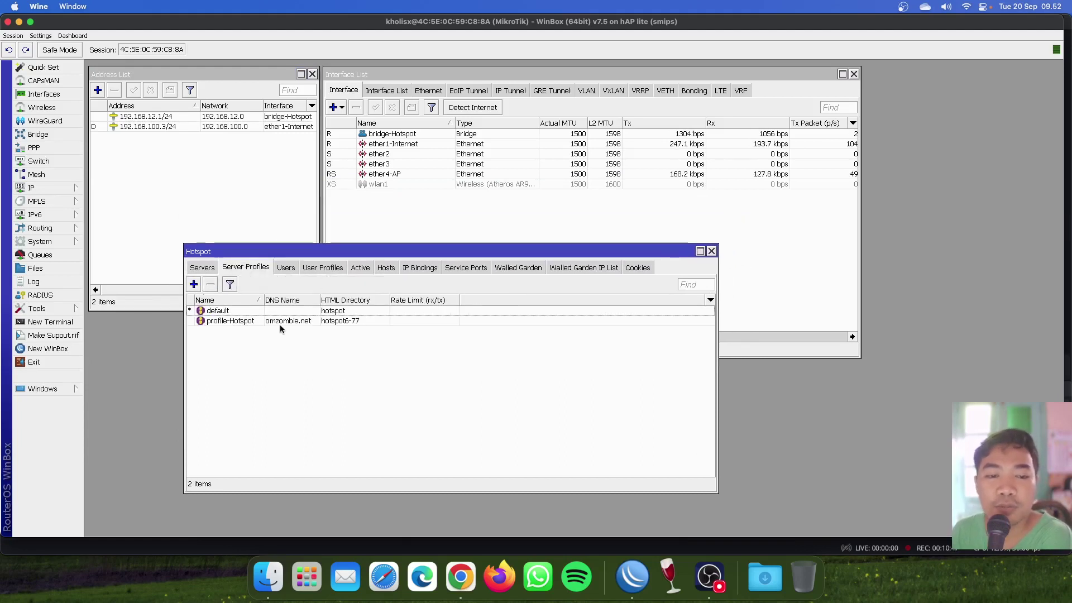
double_click(282, 321)
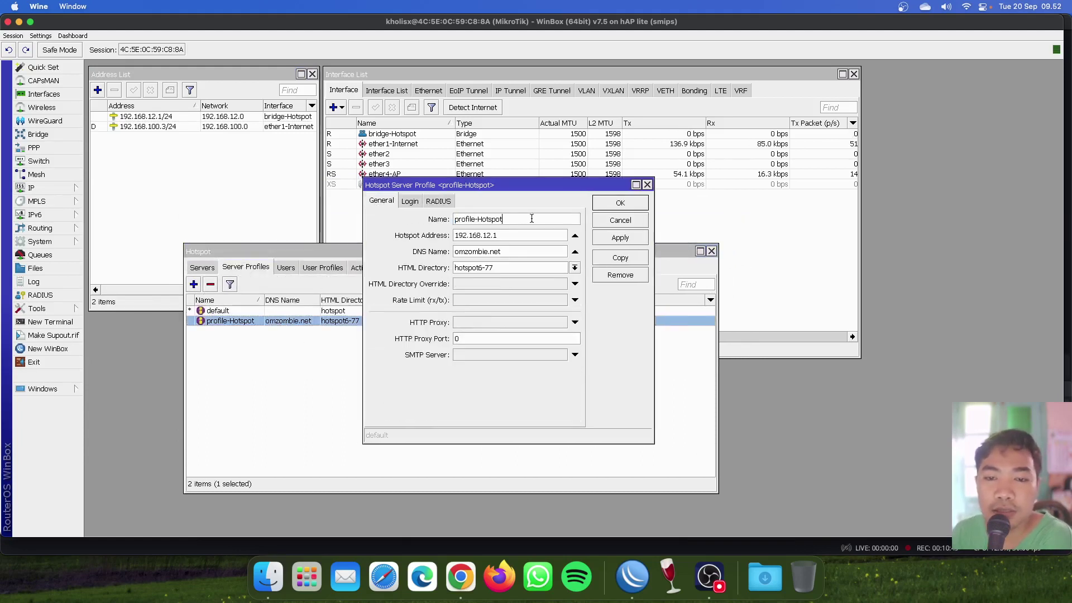
left_click(504, 238)
double_click(511, 236)
left_click(525, 235)
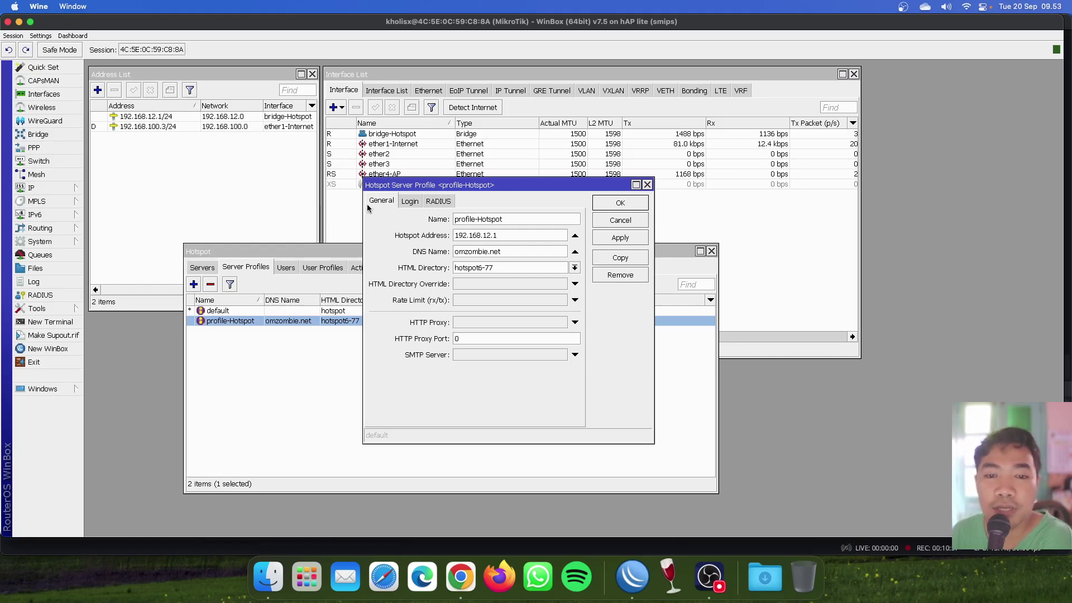
double_click(499, 252)
left_click(503, 252)
double_click(508, 252)
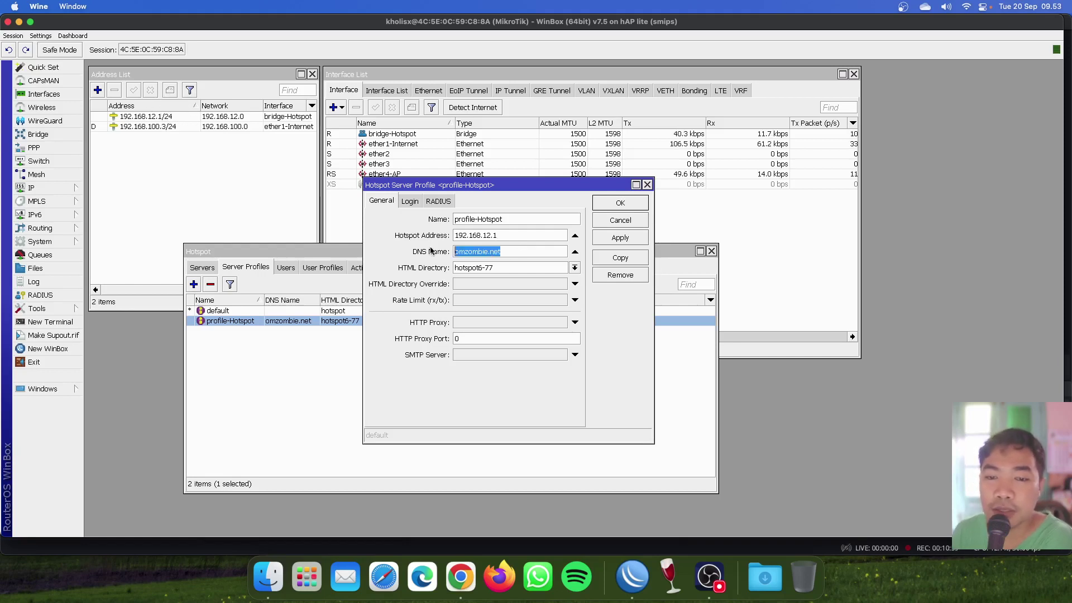
left_click(518, 253)
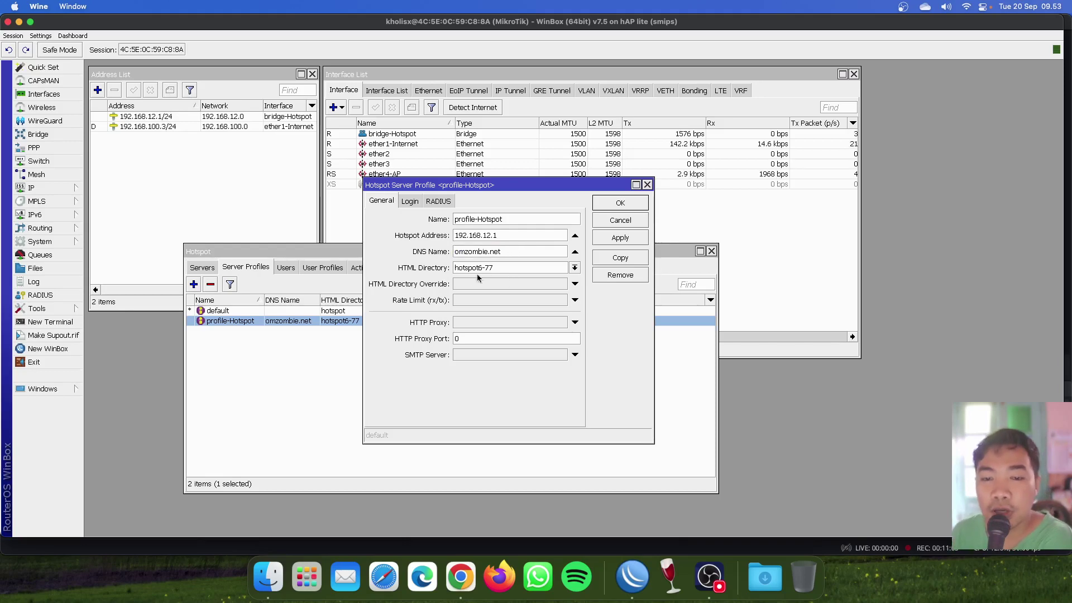
left_click_drag(503, 185, 585, 187)
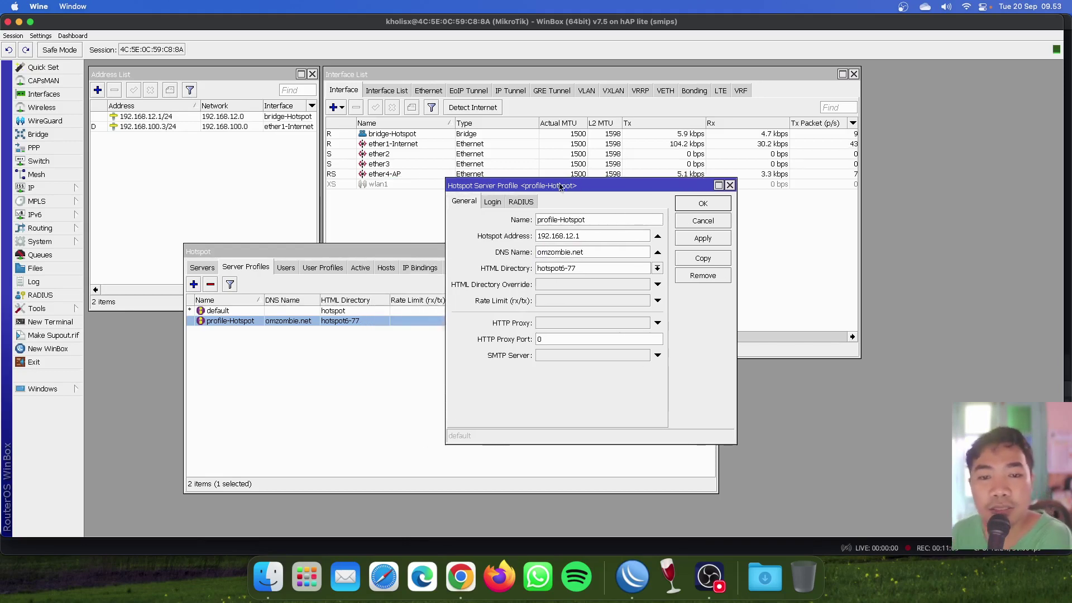
Inspect the hotspot6-77 folder in Files, then view profile-Hotspot's Login settings.
left_click(40, 268)
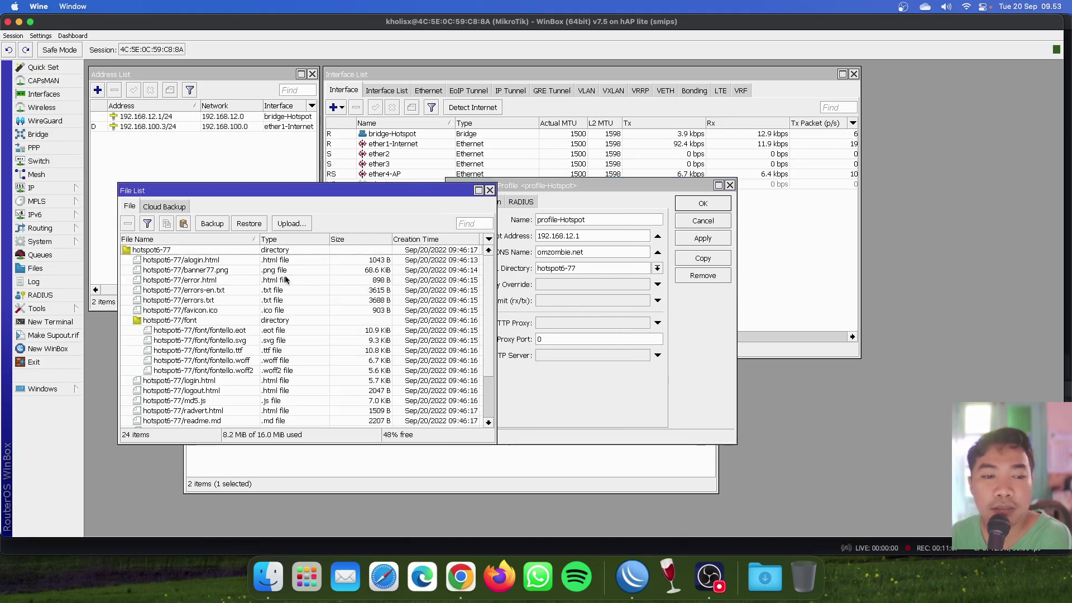
left_click(206, 259)
left_click(206, 249)
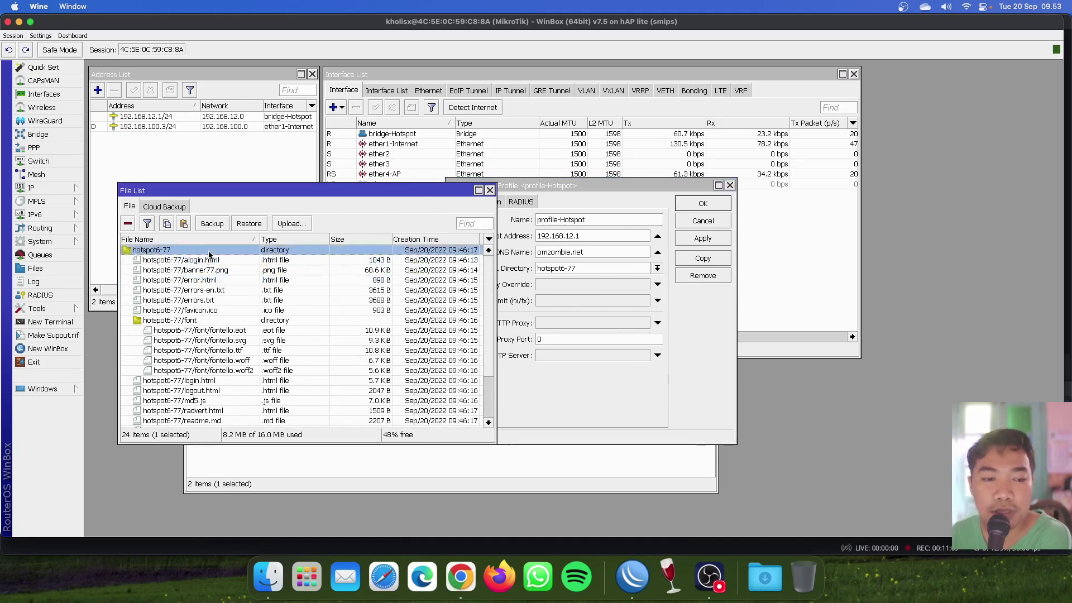
left_click(490, 190)
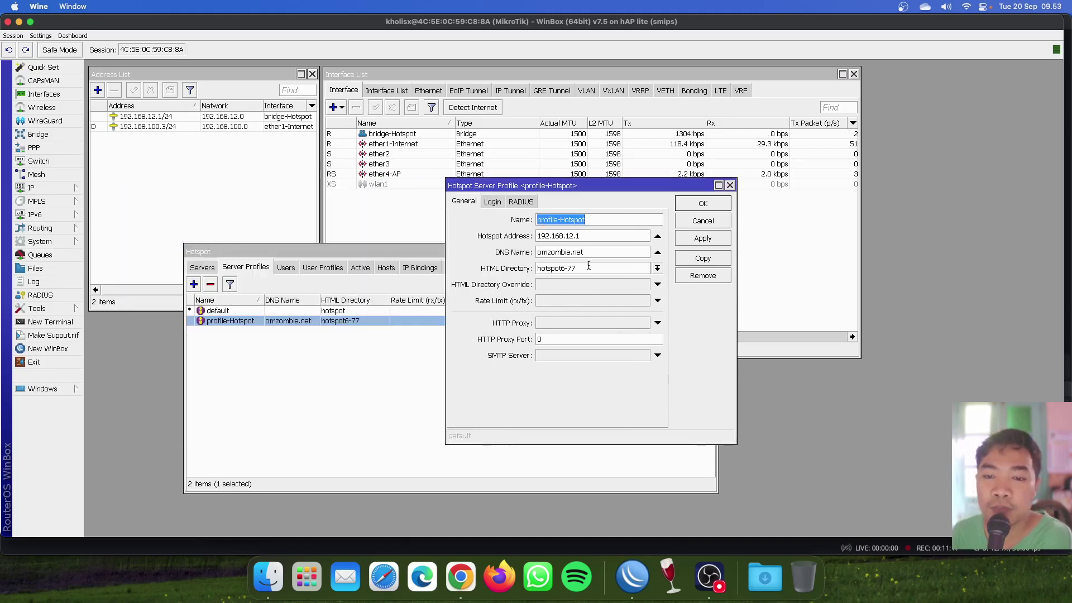
left_click(492, 202)
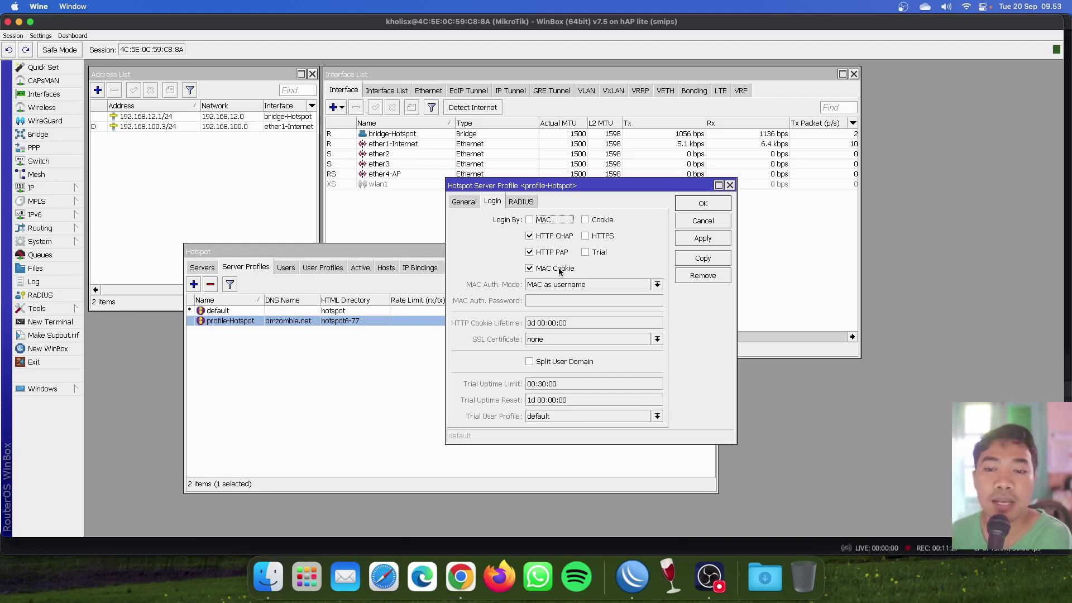
left_click(702, 204)
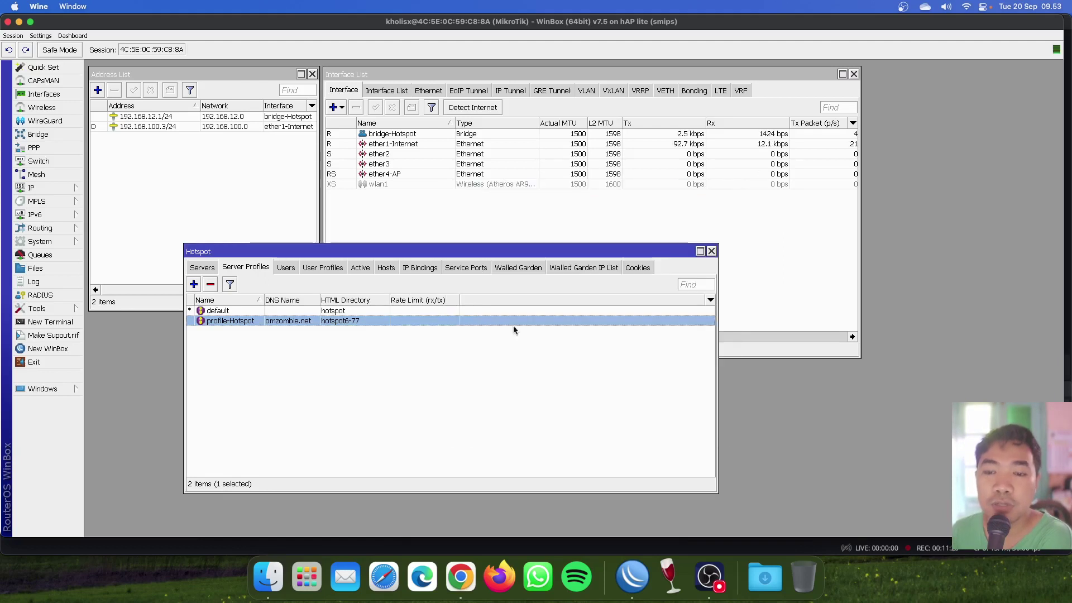
left_click(637, 267)
left_click(263, 311)
left_click_drag(195, 300, 204, 300)
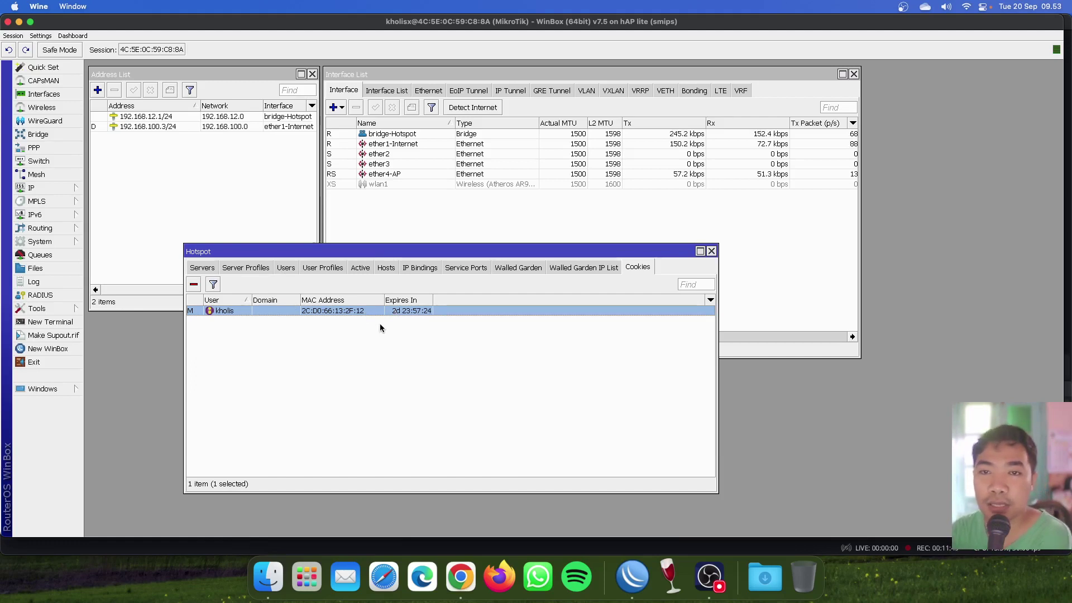
left_click(246, 267)
double_click(248, 322)
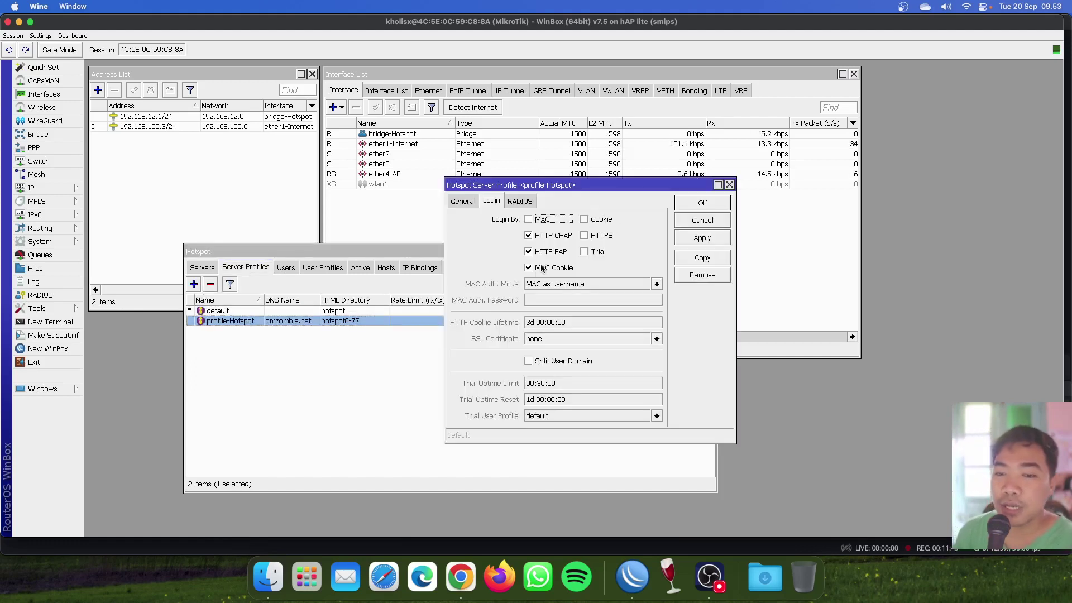
Shift the profile-Hotspot Server Profile window to the lower right and bring OBS Studio to the front.
left_click_drag(606, 185, 734, 214)
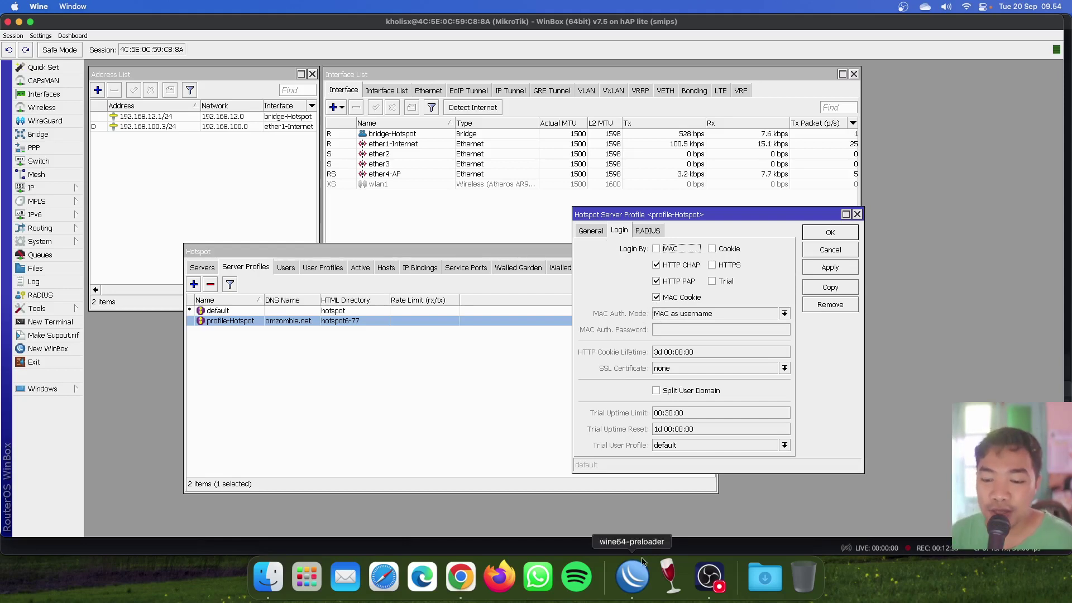
left_click(708, 575)
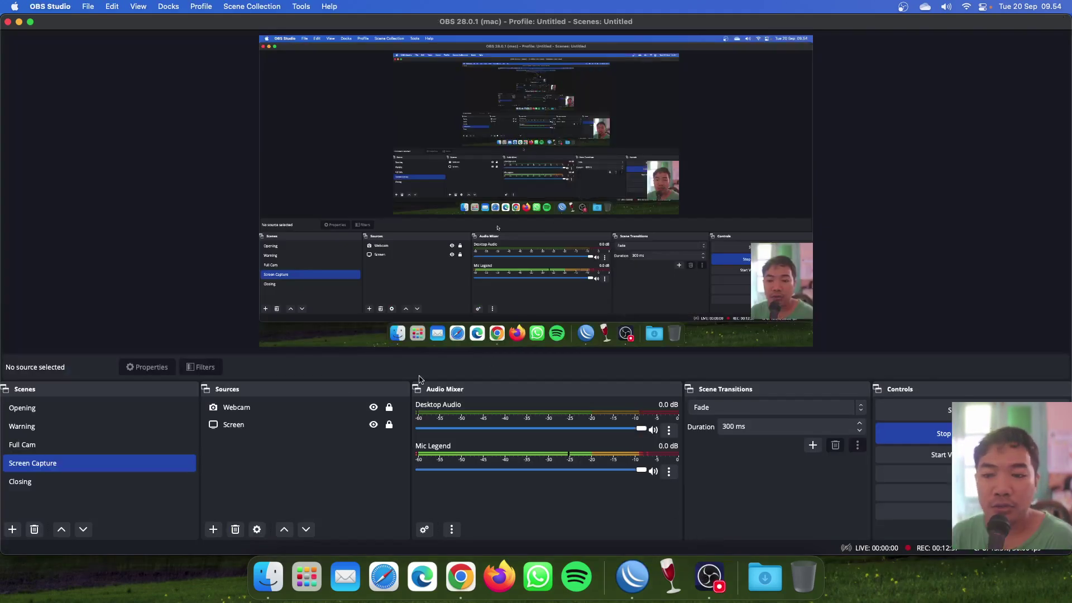